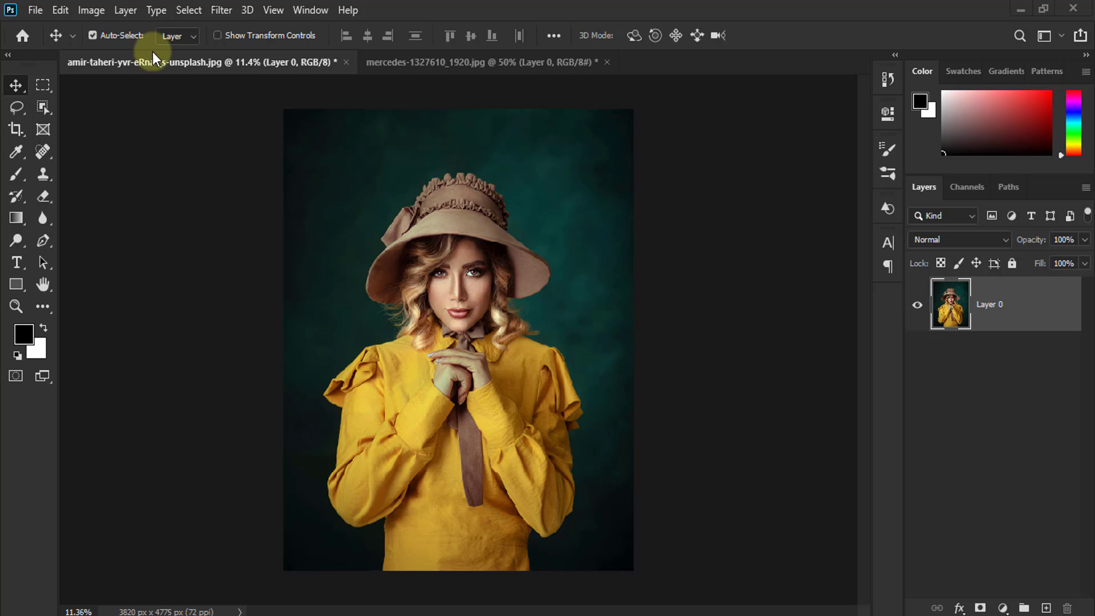
left_click(91, 10)
mouse_move(97, 57)
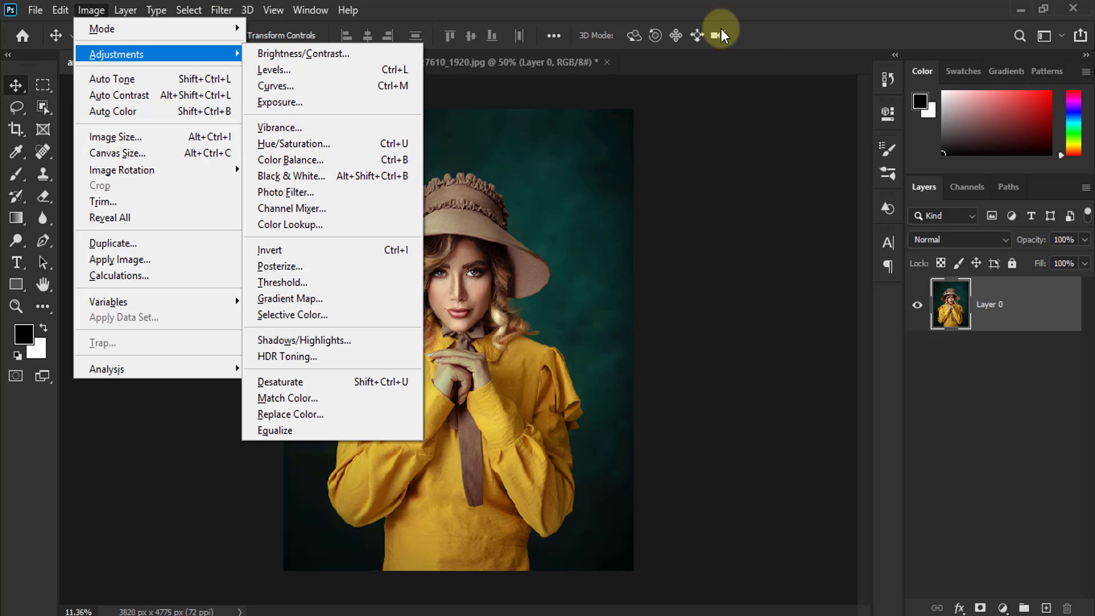
left_click(754, 17)
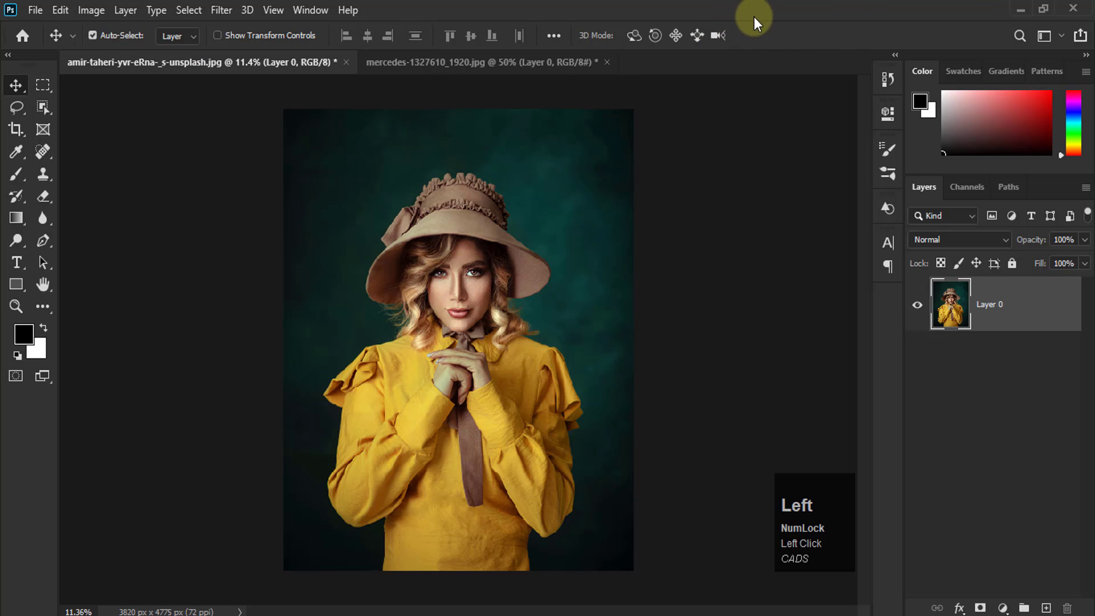
Add a Hue/Saturation adjustment layer above the portrait layer and make its adjustment active instead of its mask.
left_click(1005, 609)
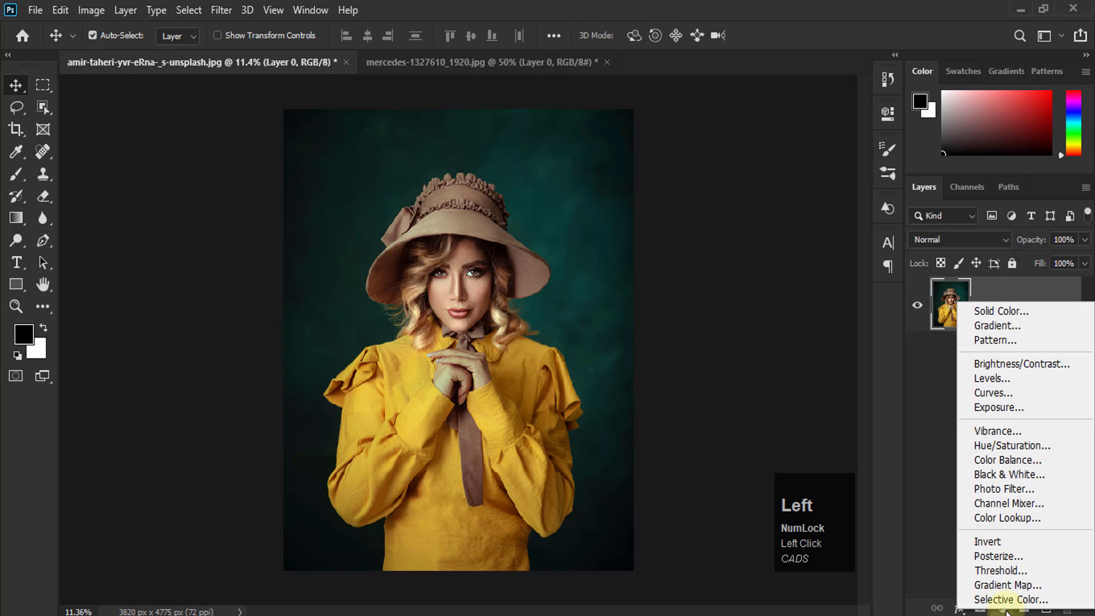
left_click(983, 446)
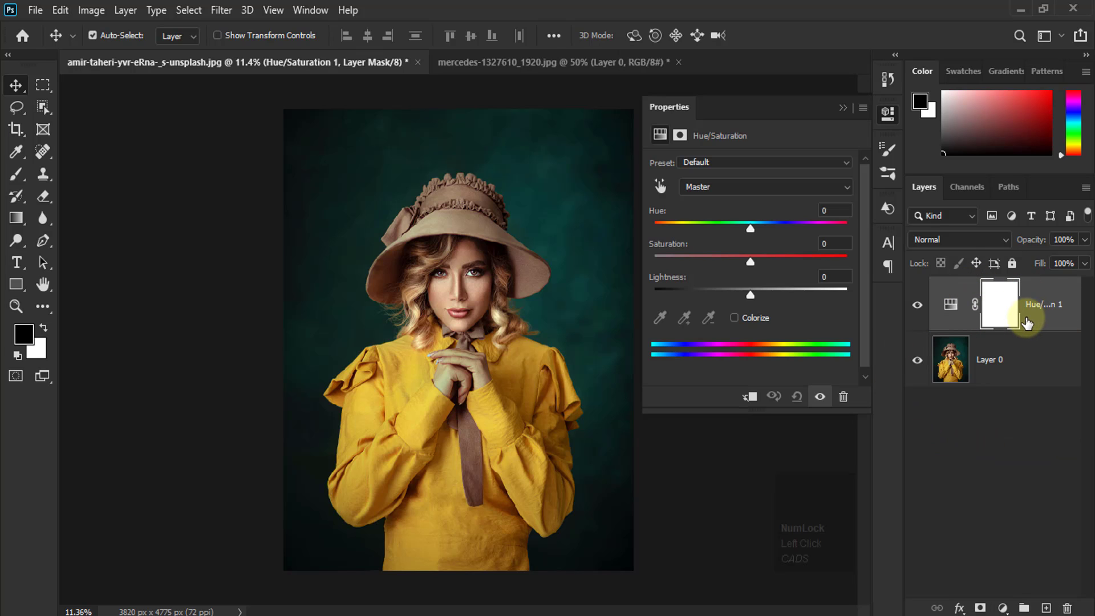
left_click(950, 297)
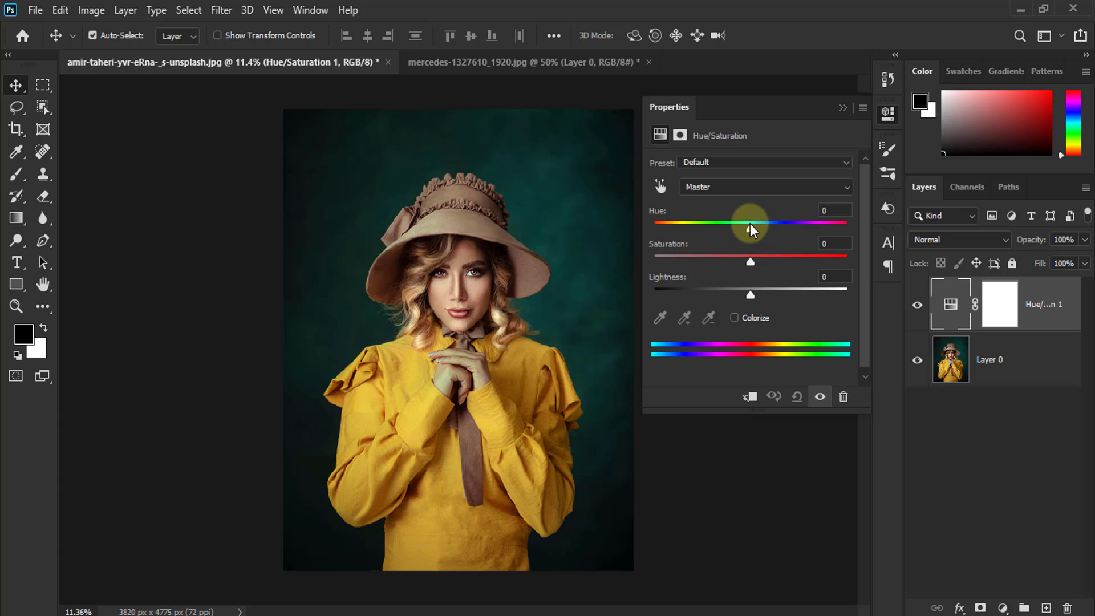
Try Master hue shifts of -30, +38 and -180 on the portrait, and reset the adjustment to its defaults.
left_click_drag(749, 232, 720, 231)
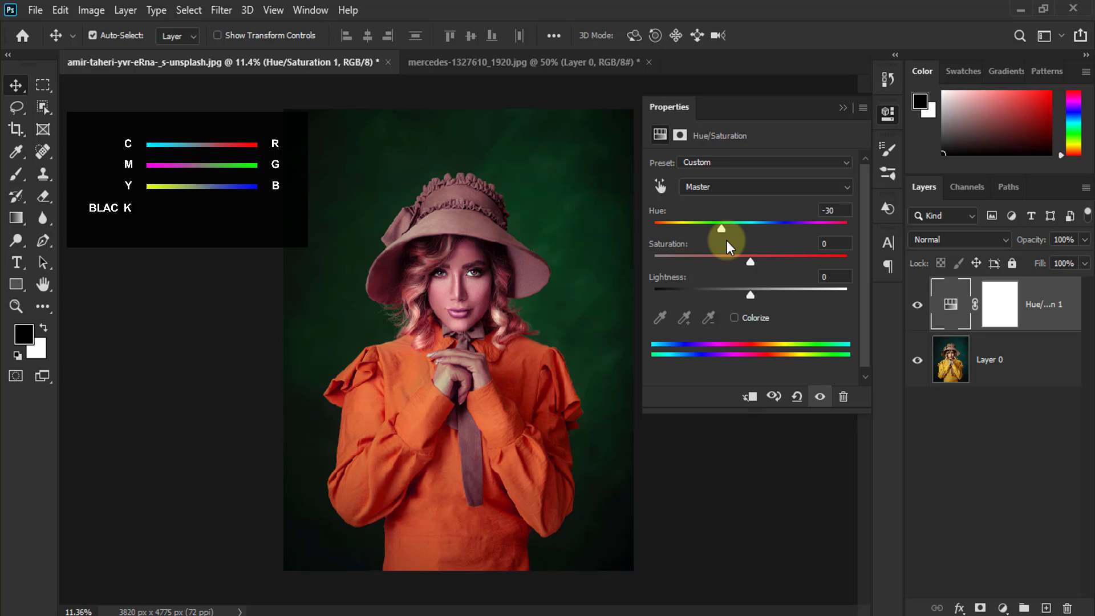
left_click_drag(719, 230, 788, 236)
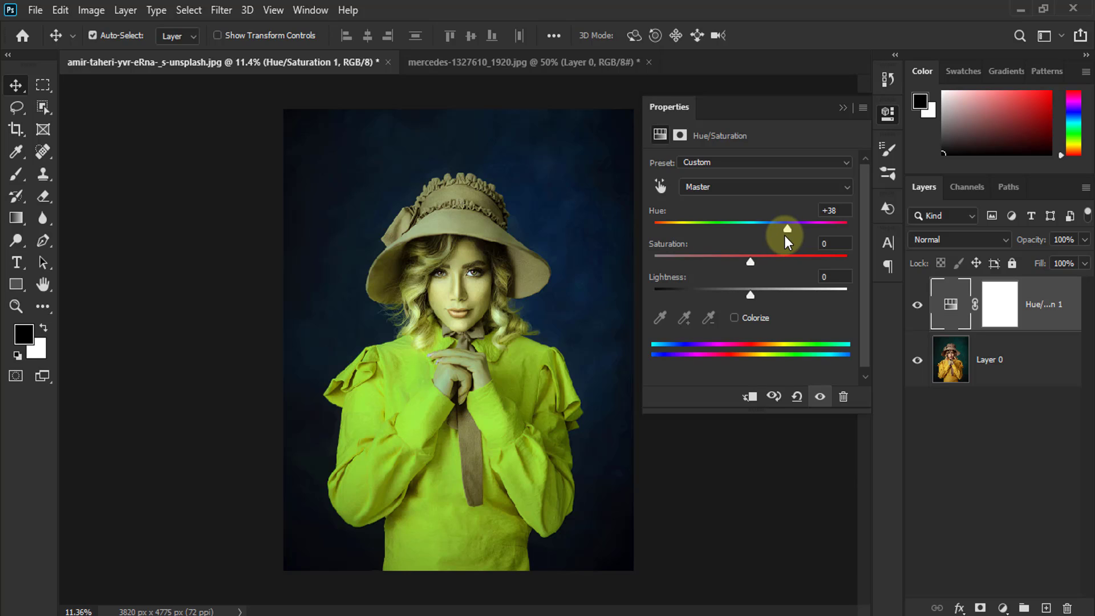
left_click_drag(785, 235, 636, 226)
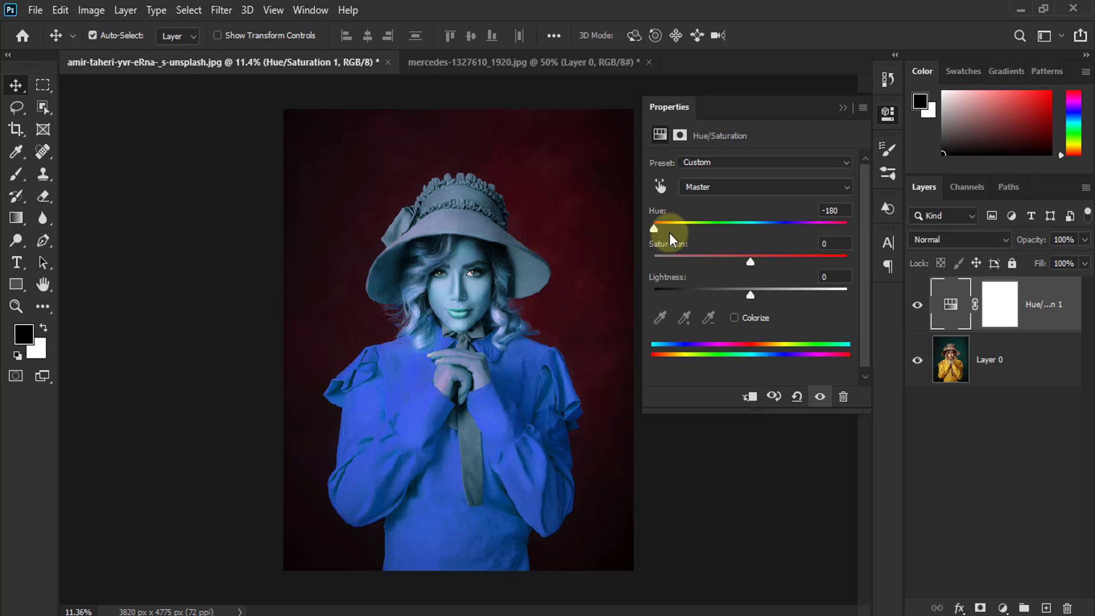
left_click(797, 398)
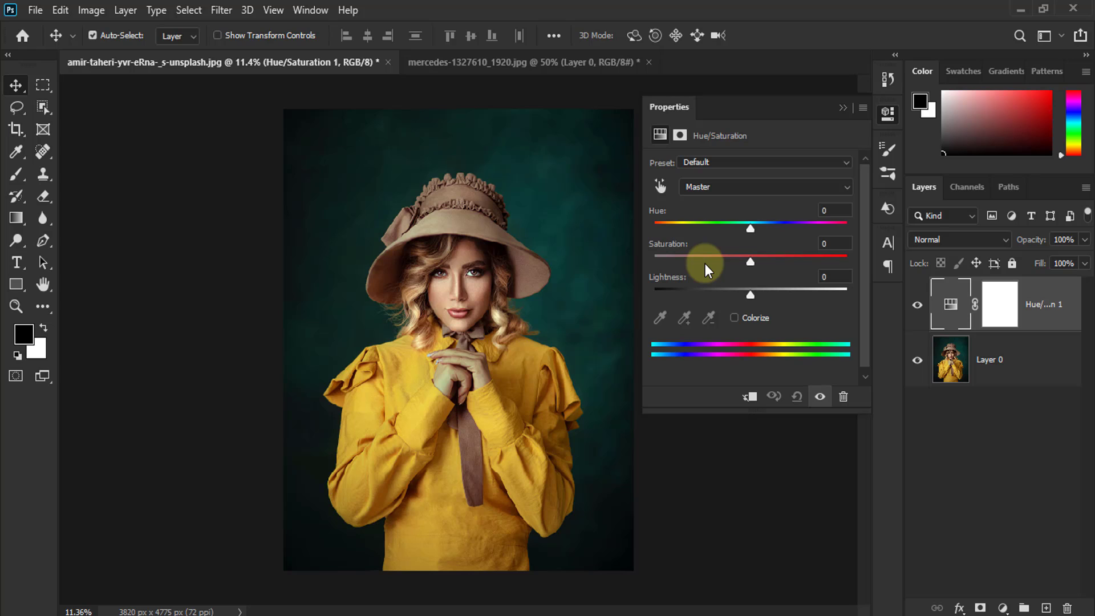
Try Master saturation at +31, compare it with the previous state, try +48 and -100, and reset the adjustment.
left_click_drag(752, 264, 777, 265)
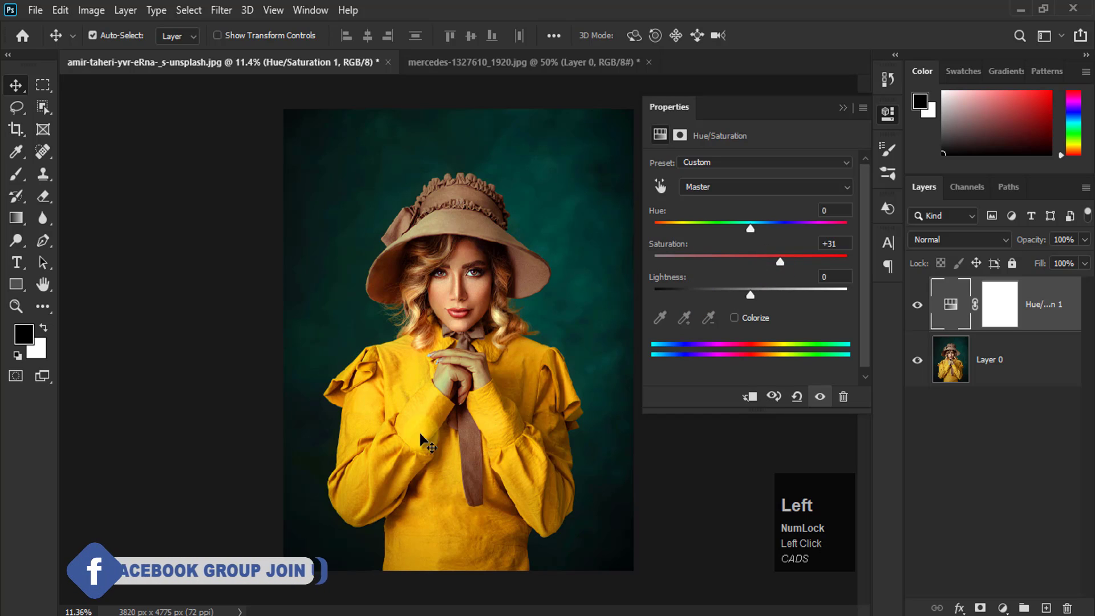
left_click(773, 396)
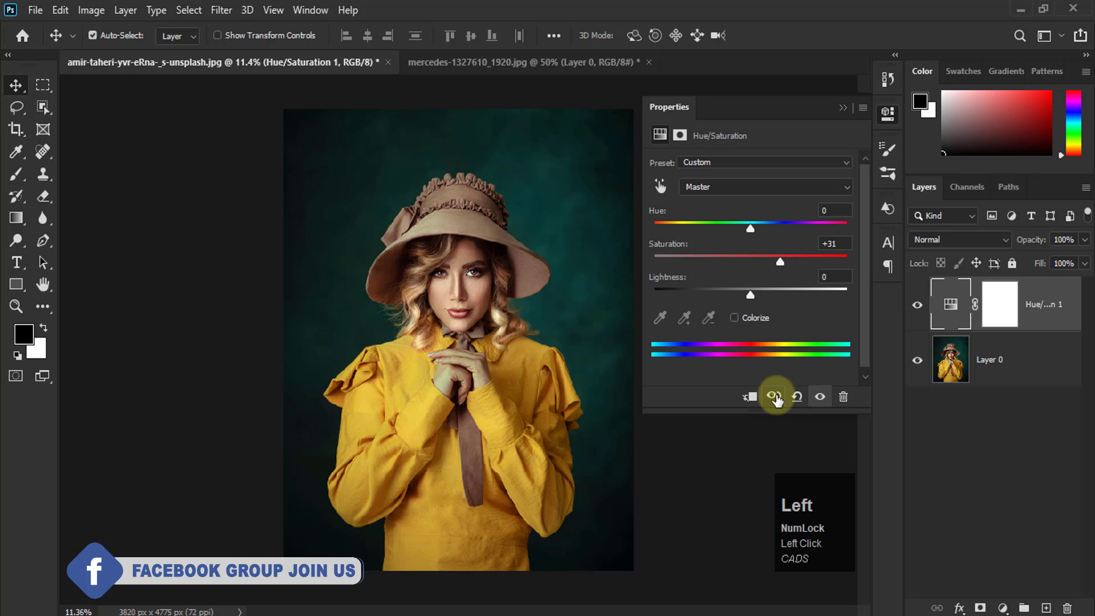
left_click(774, 397)
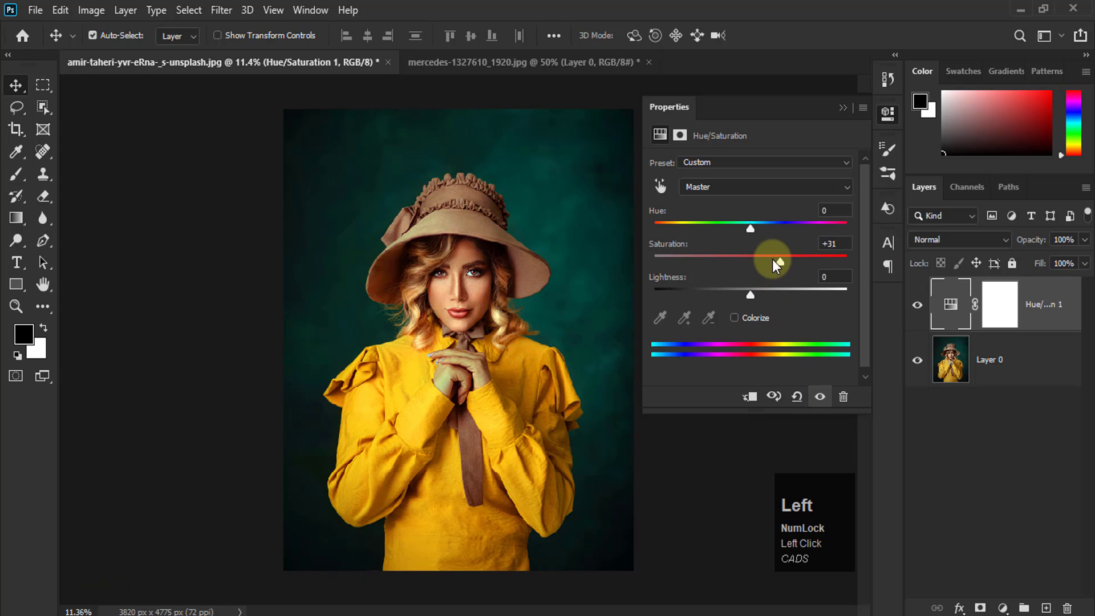
left_click_drag(784, 262, 795, 265)
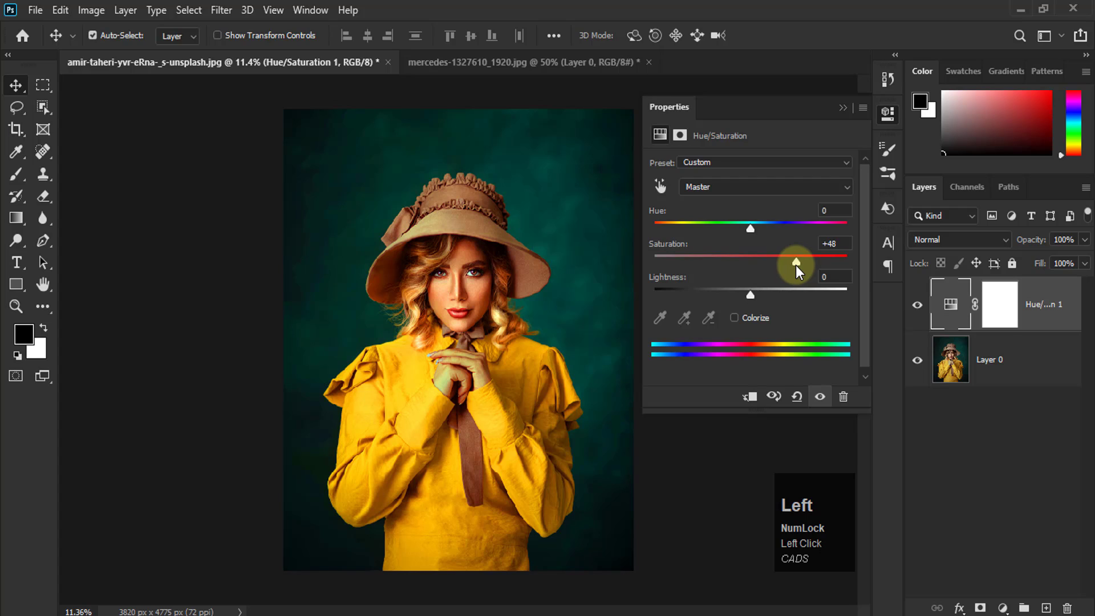
left_click_drag(794, 265, 627, 289)
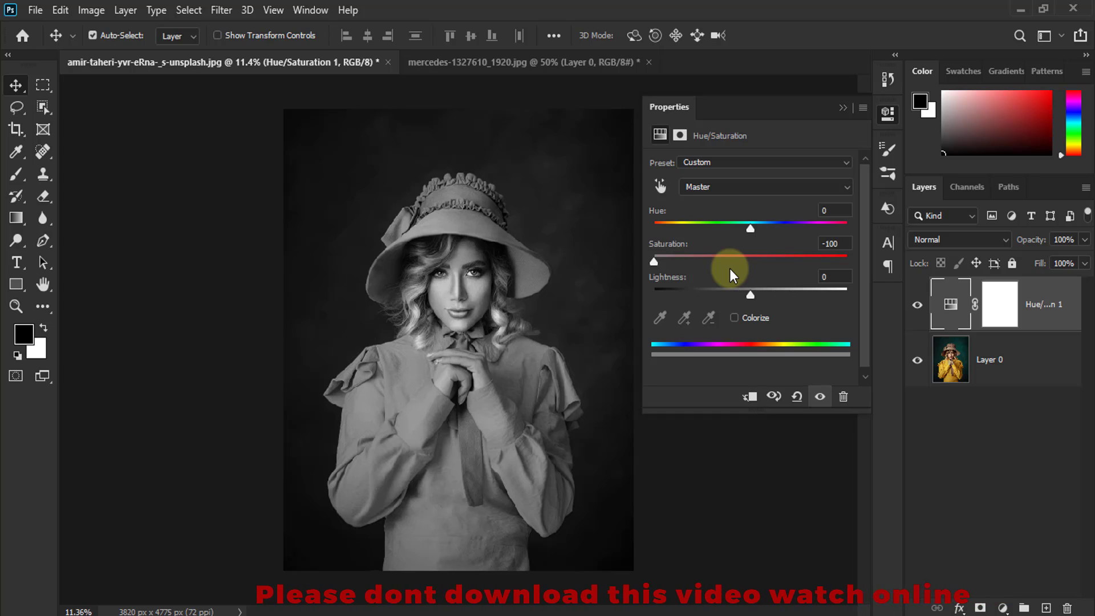
left_click(797, 397)
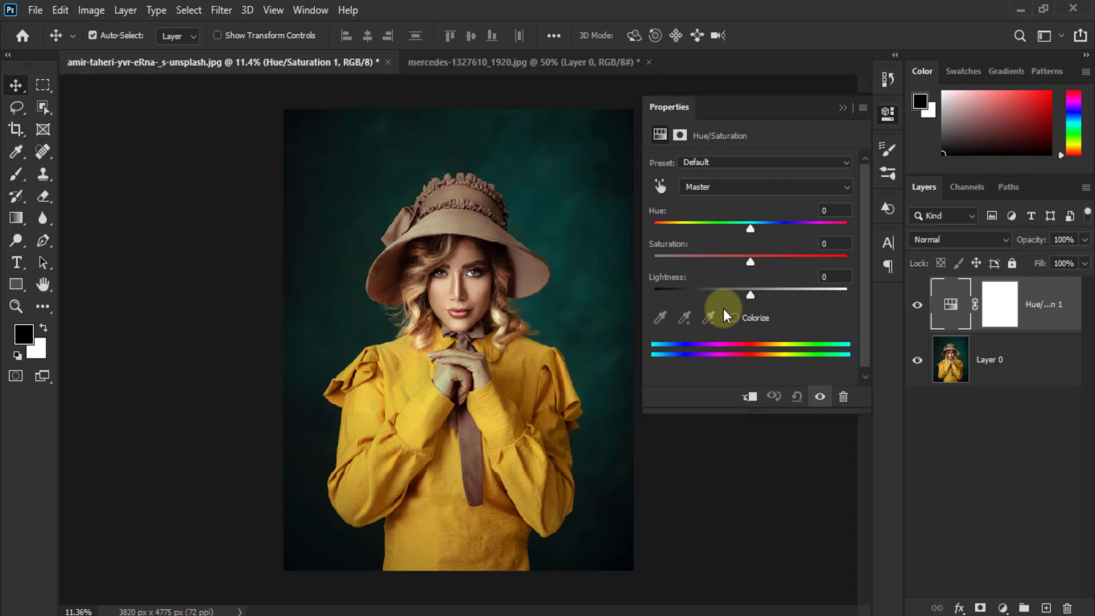
Try the Master lightness extremes of +100 and -100, resetting the adjustment to its defaults after each.
left_click_drag(751, 294, 861, 298)
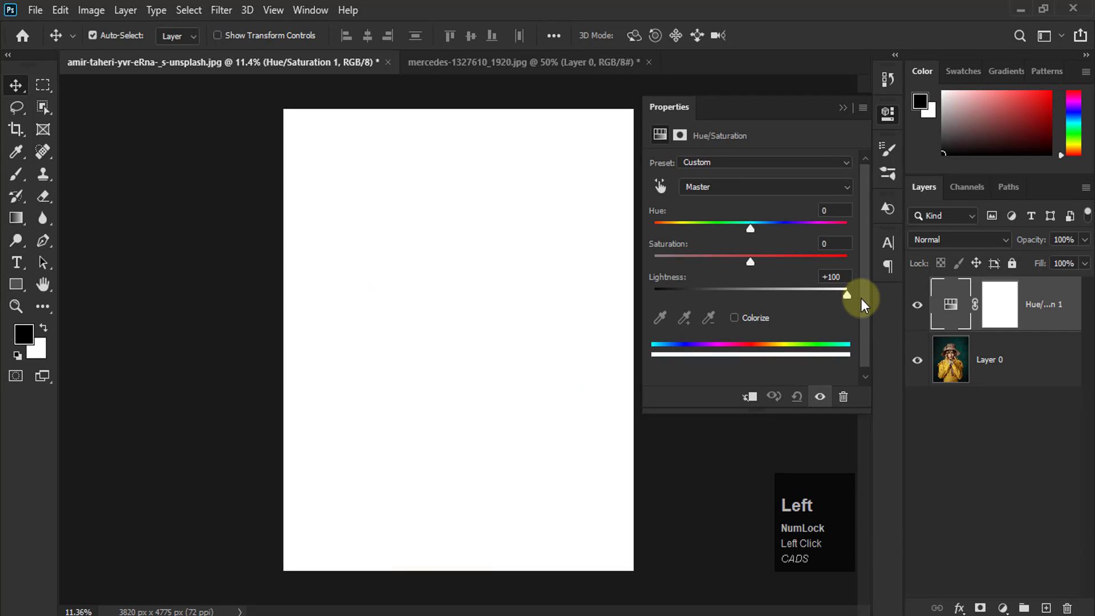
left_click(798, 396)
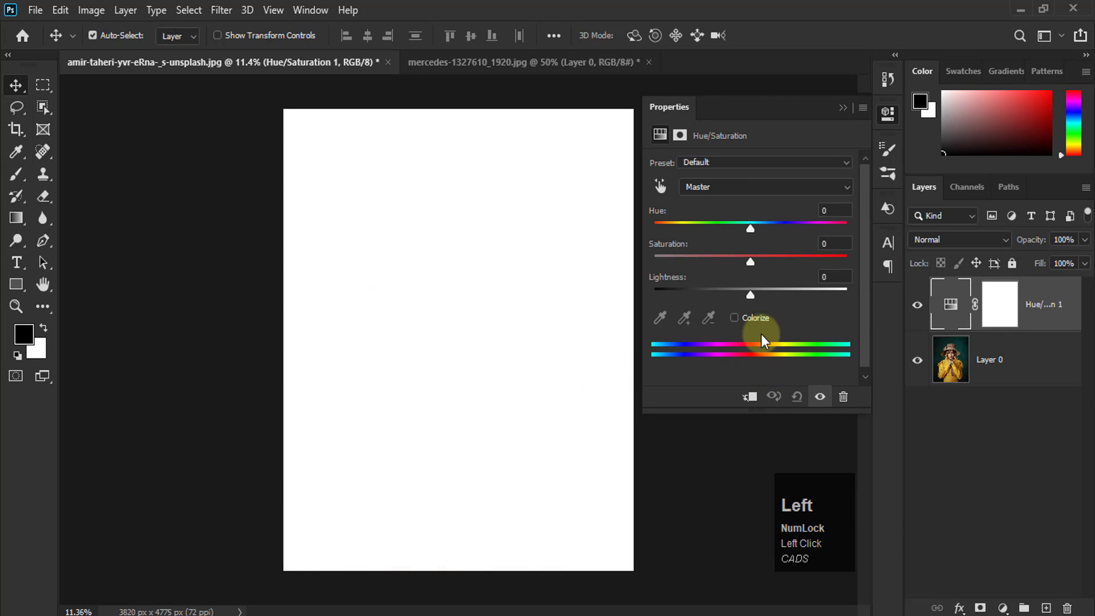
left_click_drag(751, 296, 574, 335)
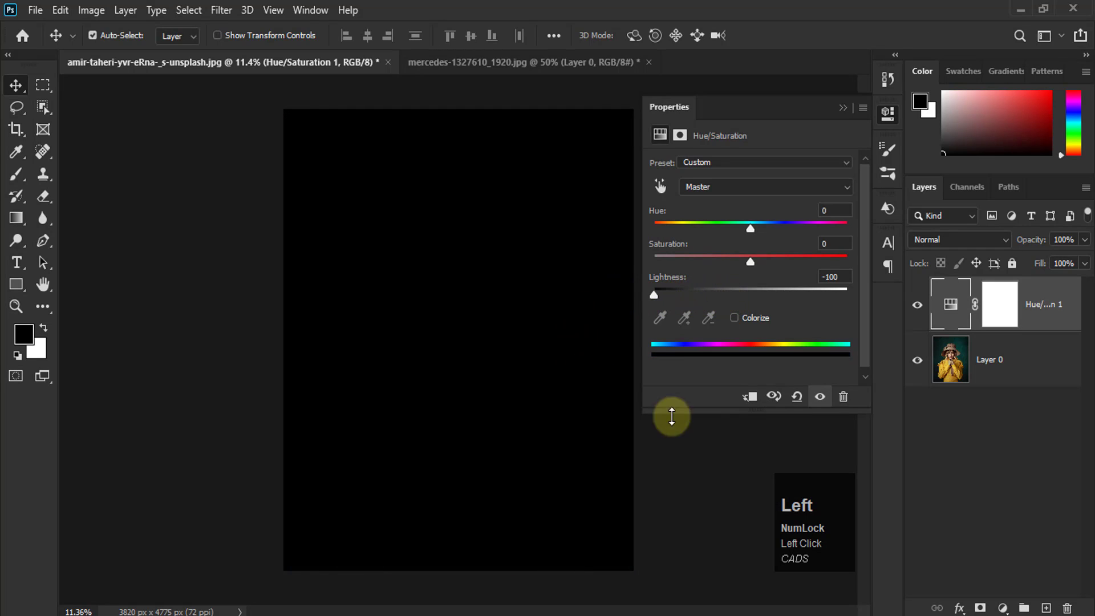
left_click(797, 396)
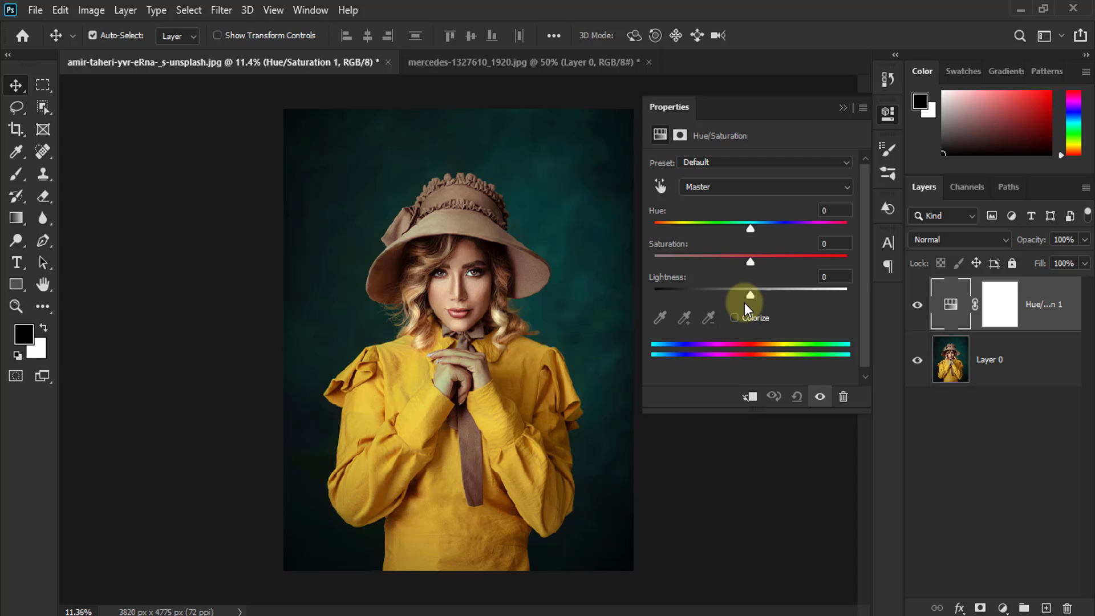
Try the Increase Saturation More, Strong Saturation and Yellow Boost presets on the portrait, and return to the Default preset.
left_click(758, 164)
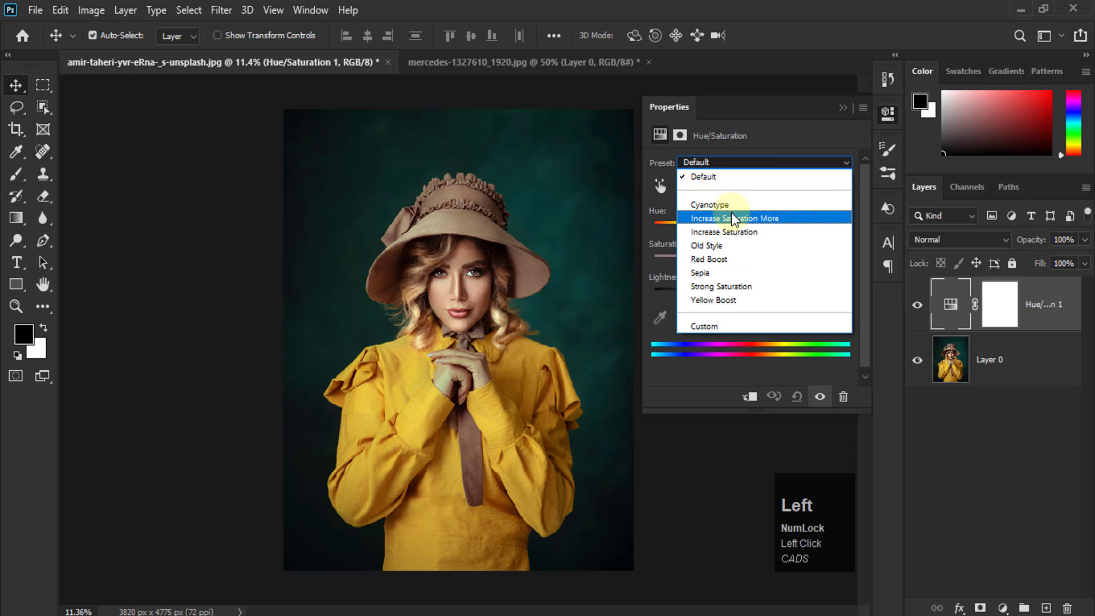
left_click(732, 215)
left_click(748, 164)
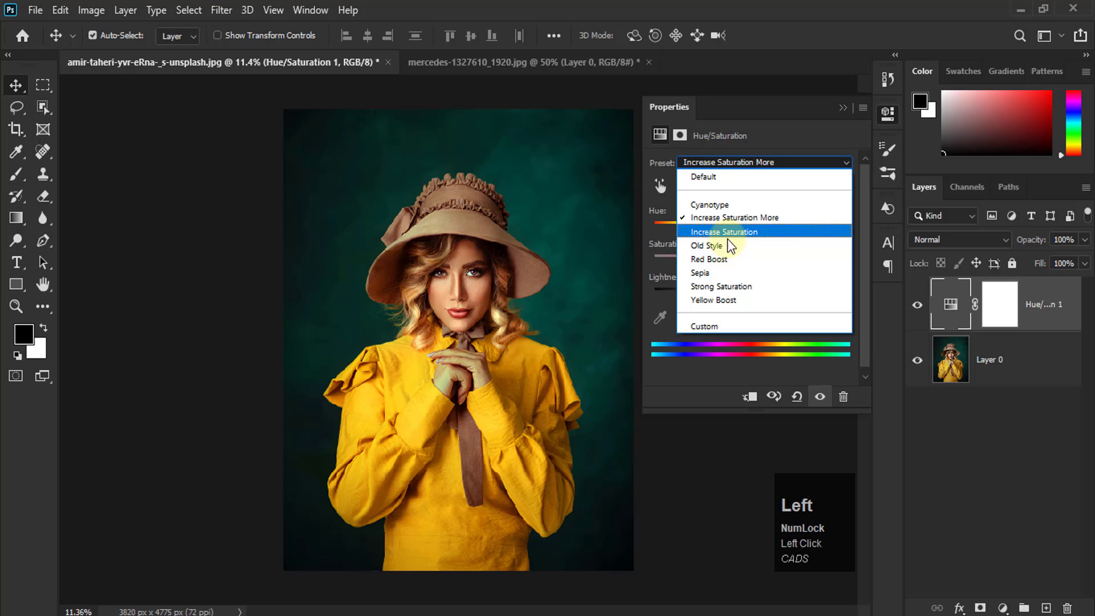
left_click(712, 288)
left_click(747, 165)
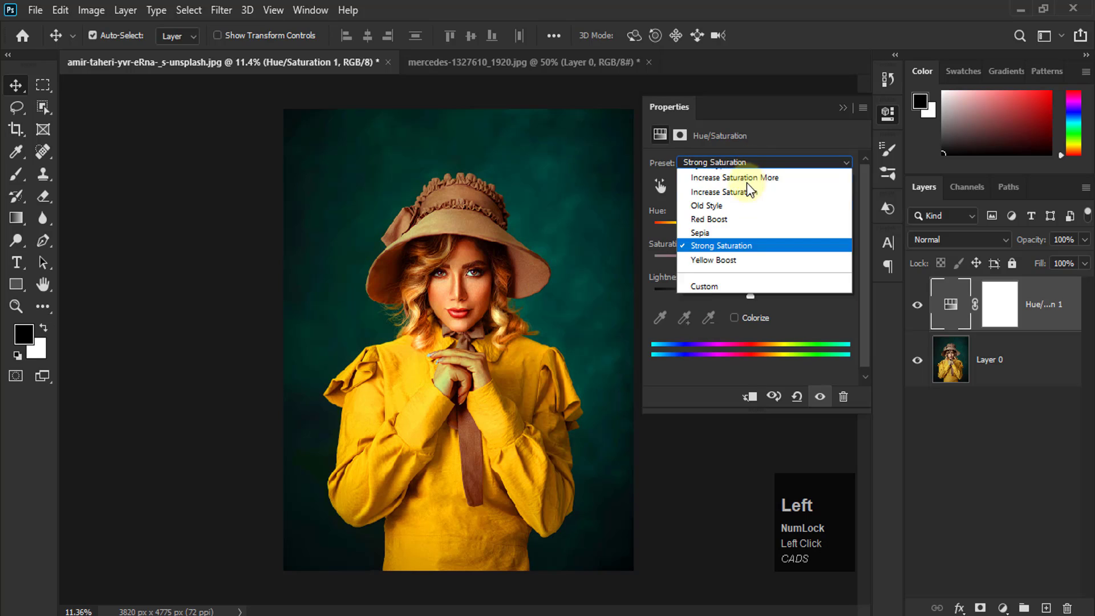
left_click(717, 298)
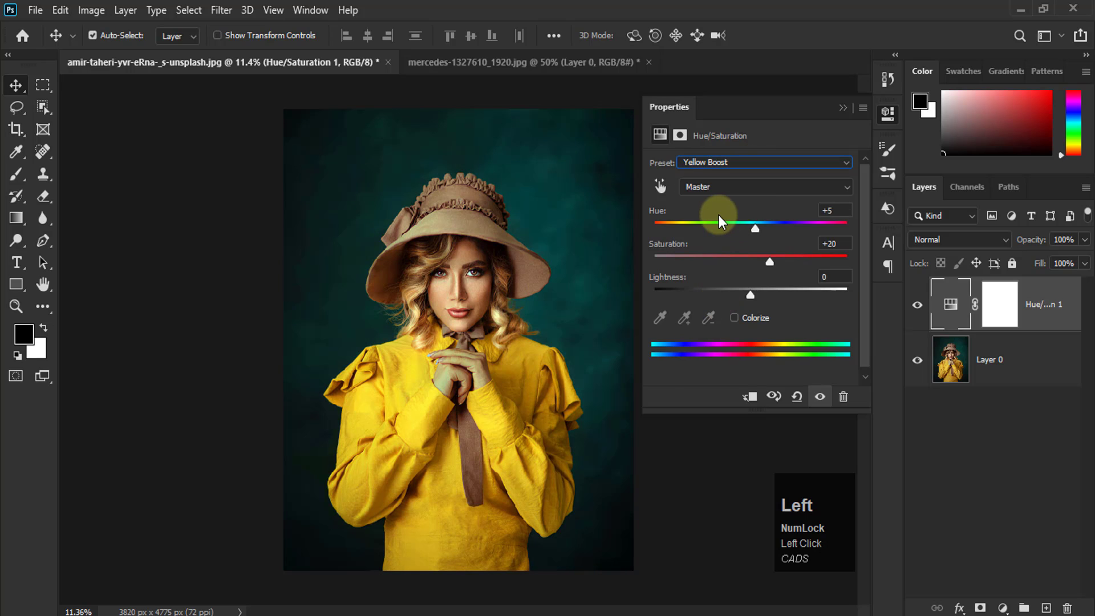
left_click(739, 167)
left_click(725, 174)
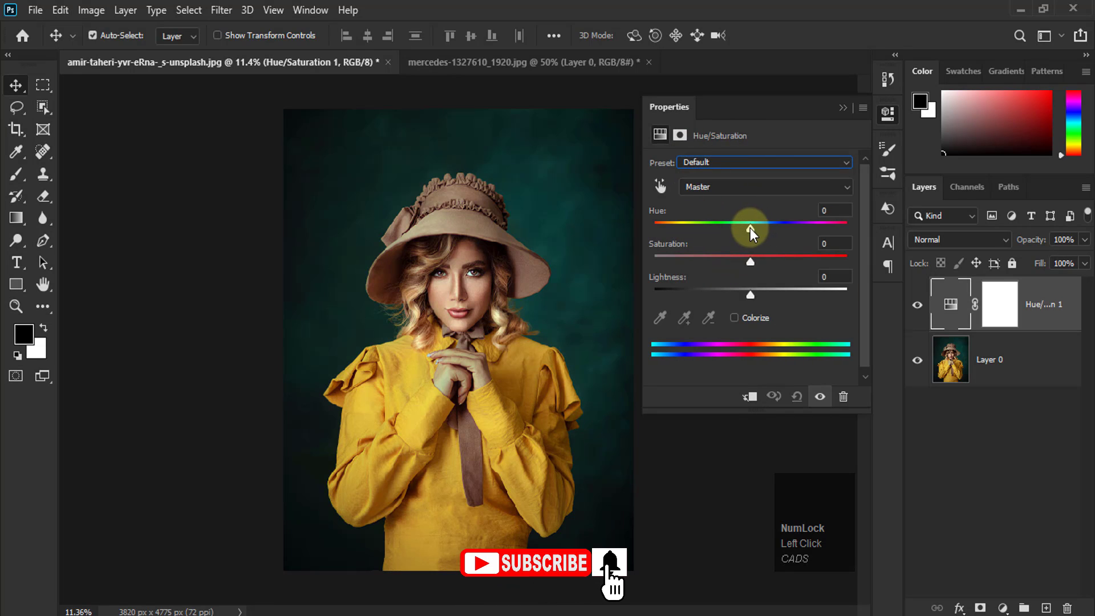
Set the adjustment's Master hue to -44, saturation to +14 and lightness to -3.
left_click_drag(750, 229, 707, 228)
left_click_drag(751, 262, 782, 261)
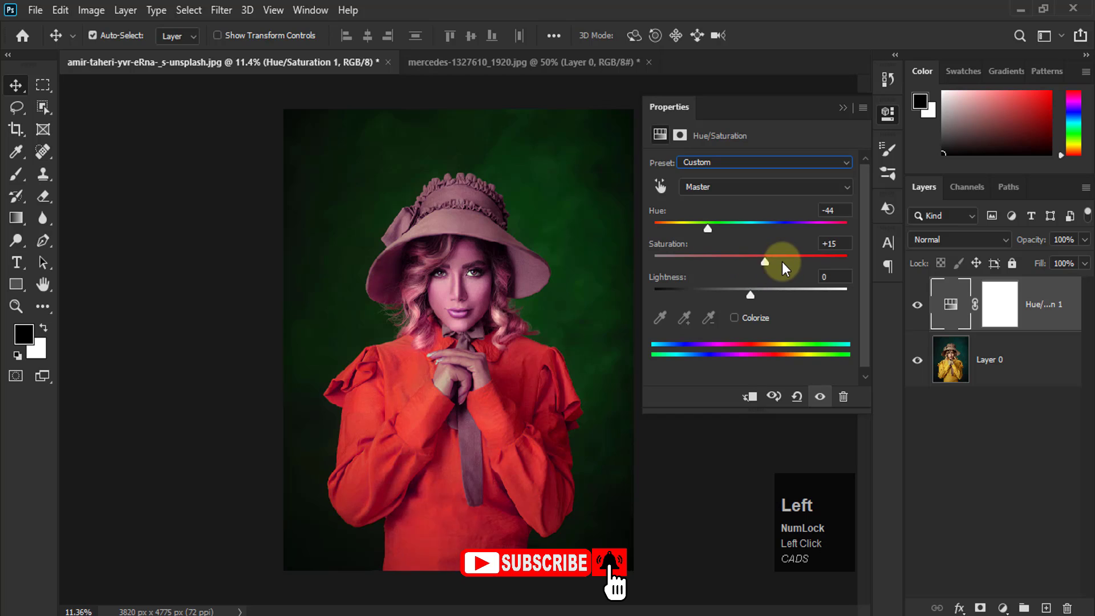
mouse_move(751, 297)
left_mouse_down()
mouse_move(785, 295)
mouse_move(747, 296)
left_mouse_up()
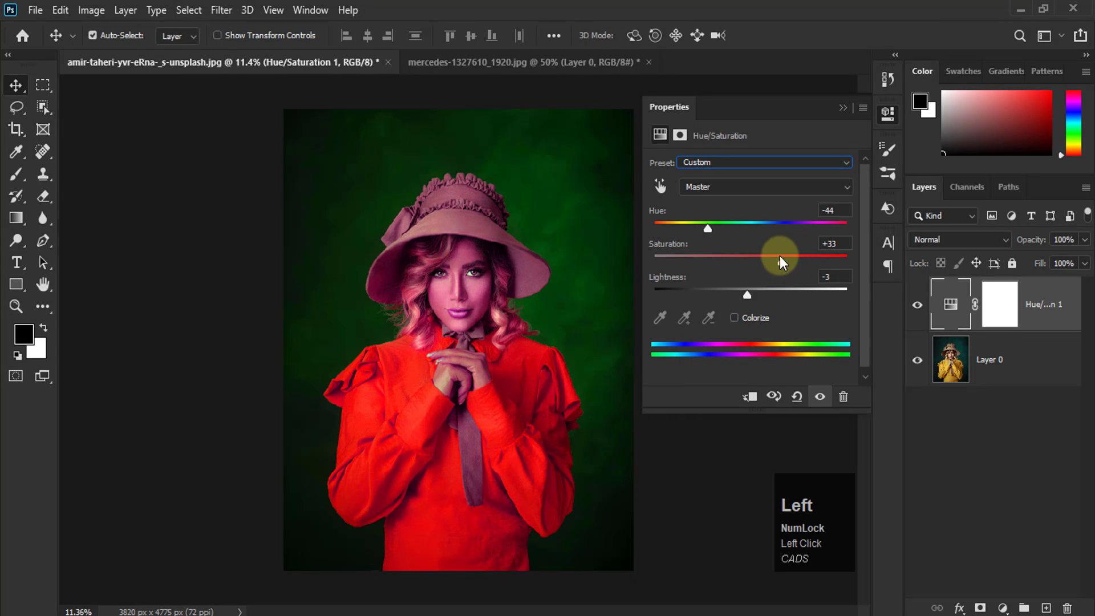
left_click_drag(778, 255, 760, 262)
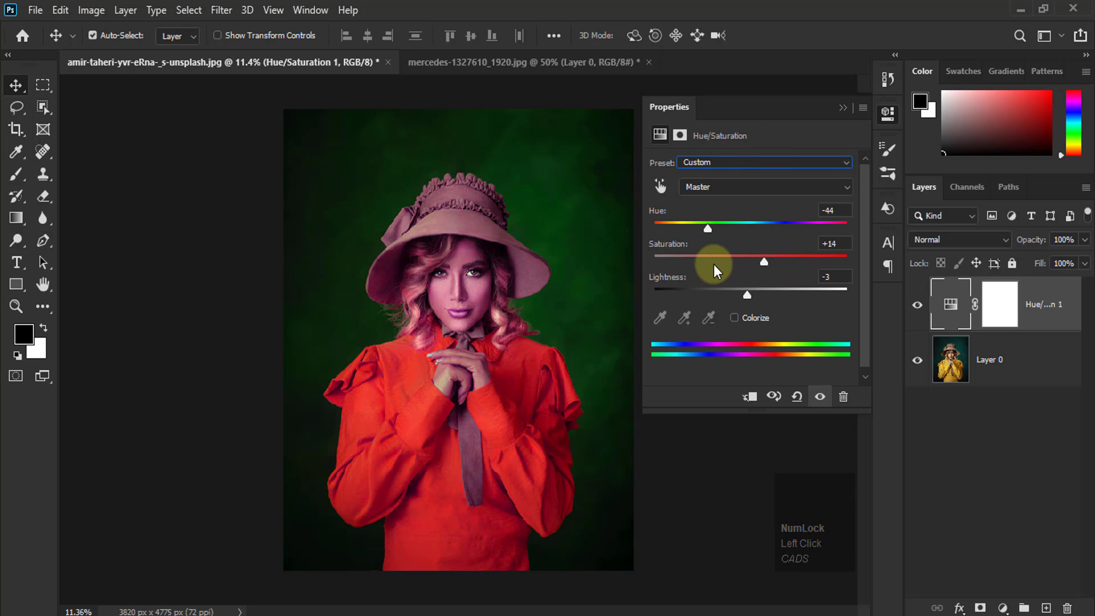
Open the dialog for saving the current Hue/Saturation settings as a preset, and cancel without saving.
left_click(712, 164)
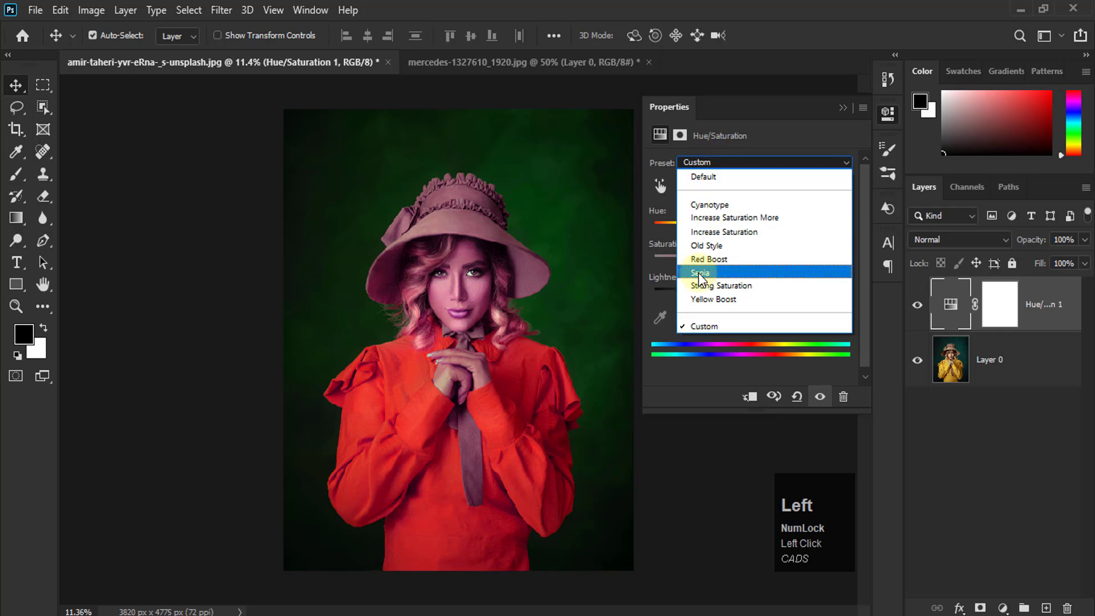
left_click(752, 118)
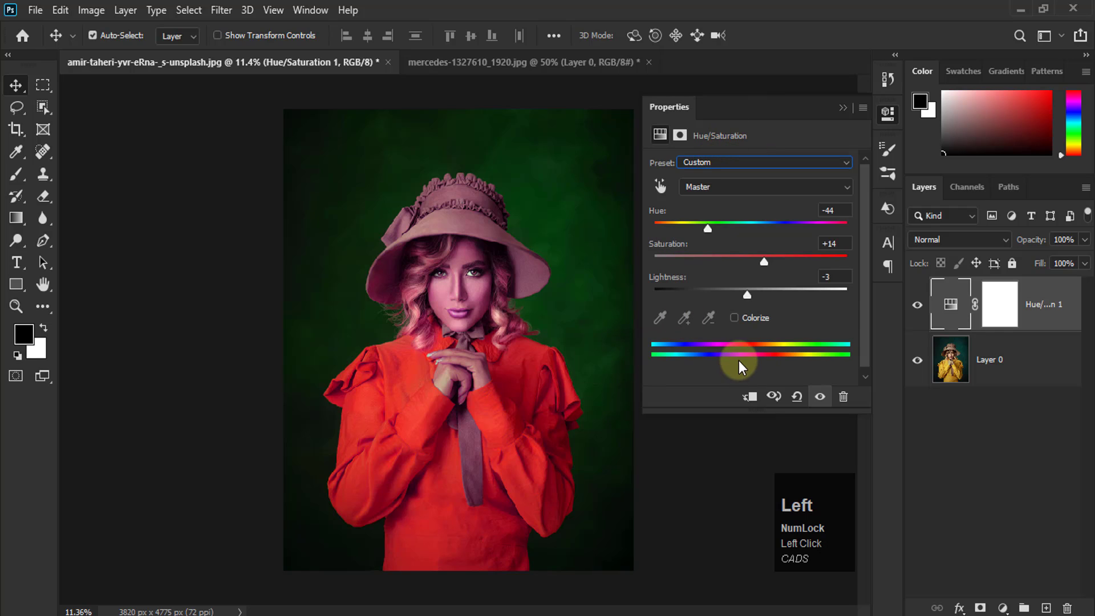
left_click(862, 108)
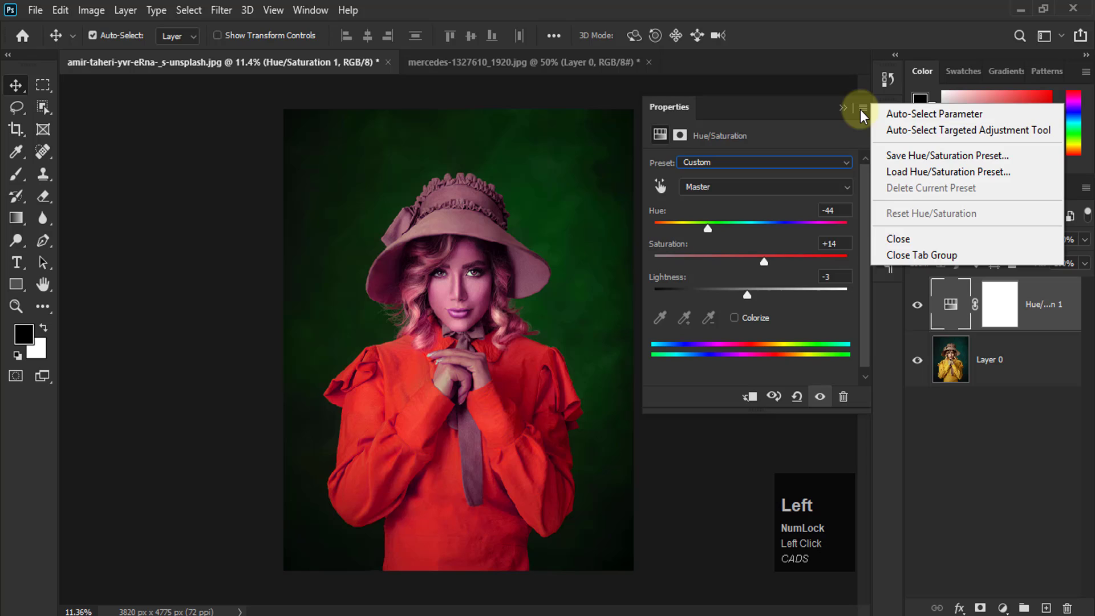
left_click(903, 156)
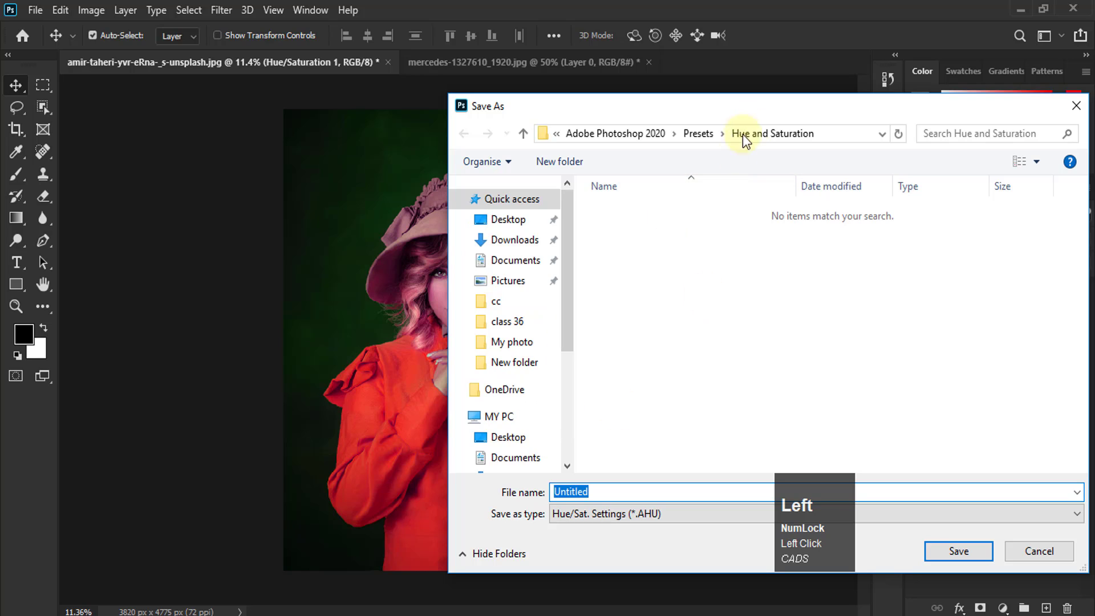
left_click_drag(685, 104, 330, 56)
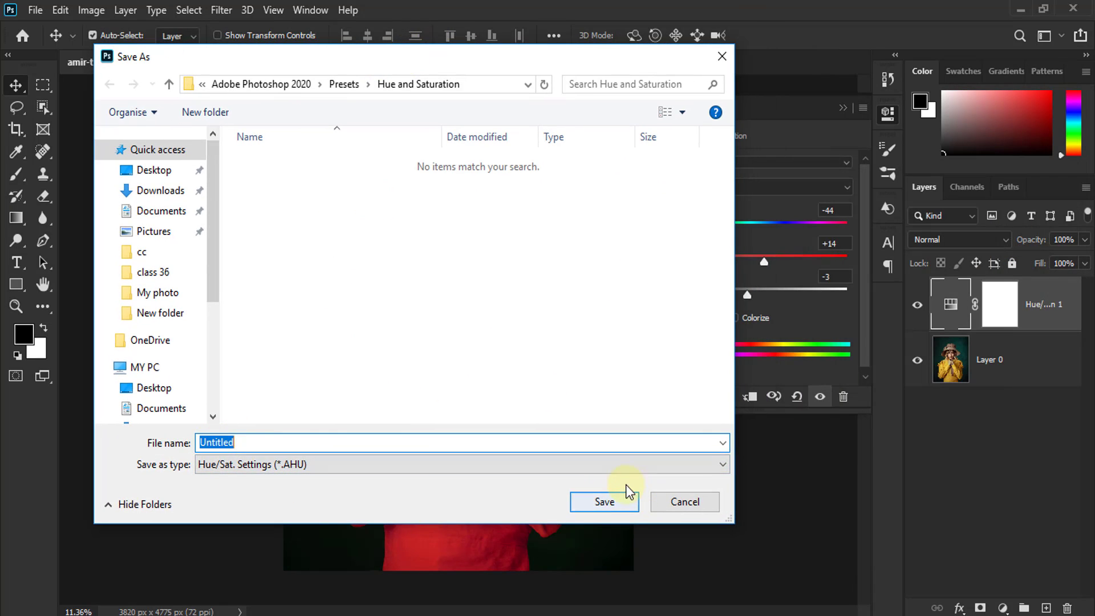
left_click(693, 504)
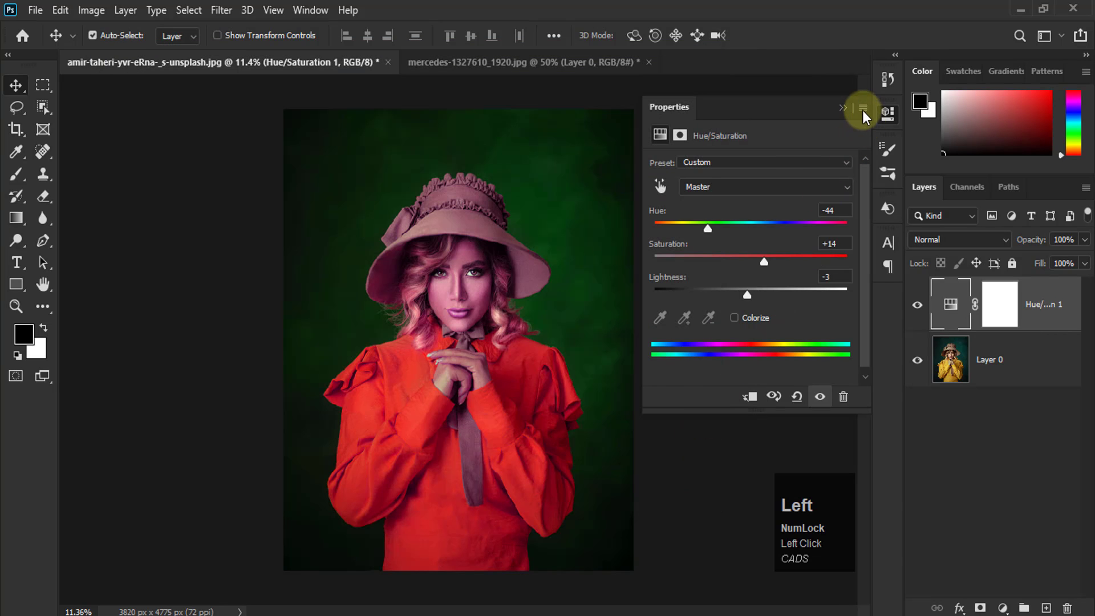
Open the dialog for loading a Hue/Saturation preset, cancel it, and look through the available presets.
left_click(861, 108)
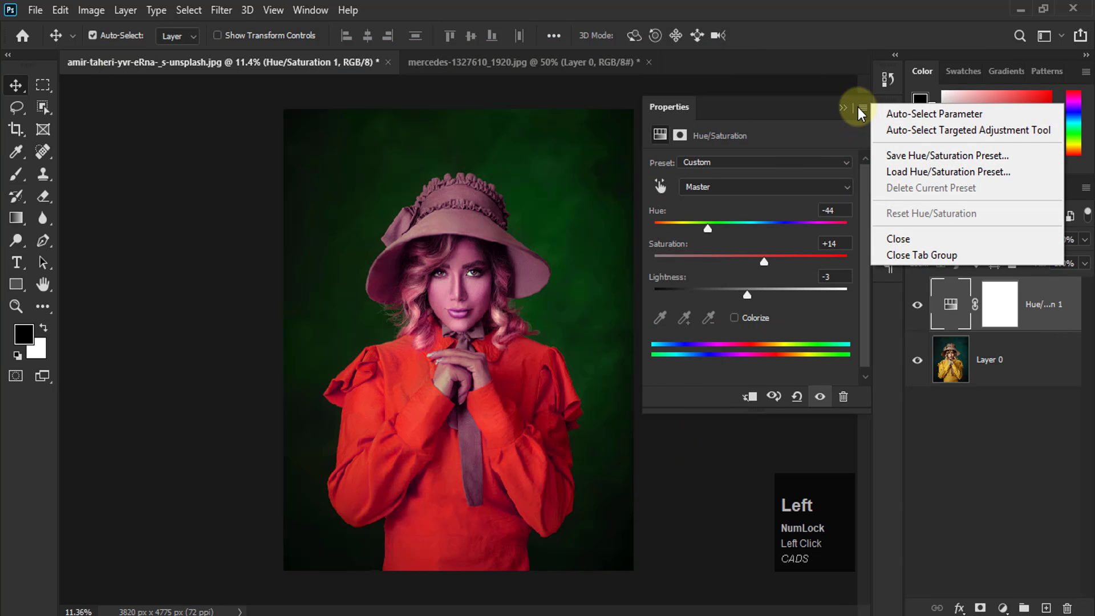
left_click(895, 171)
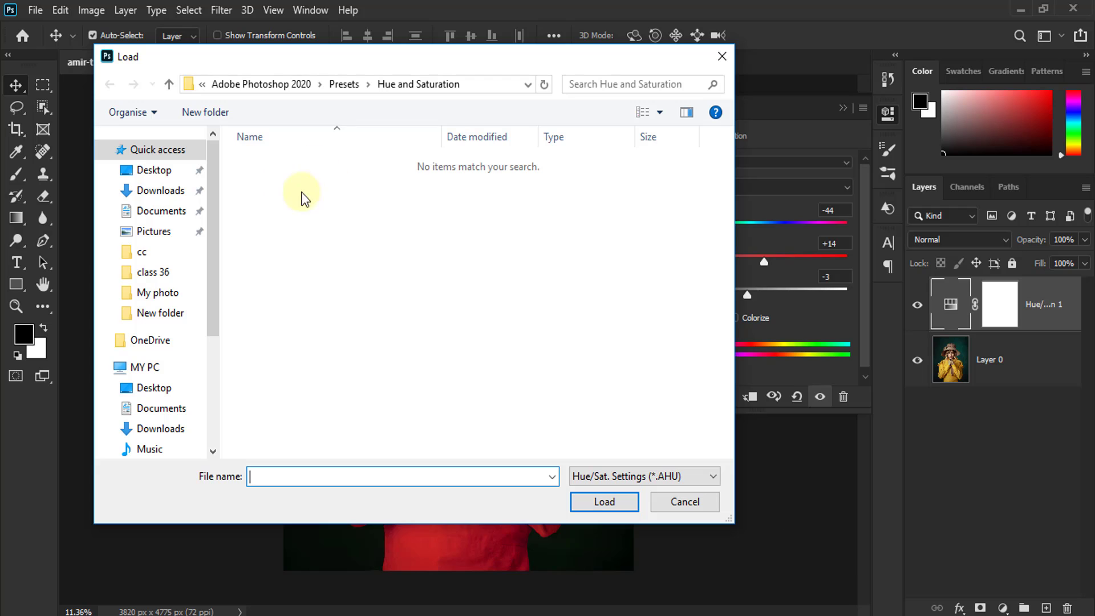
left_click(691, 508)
left_click(733, 160)
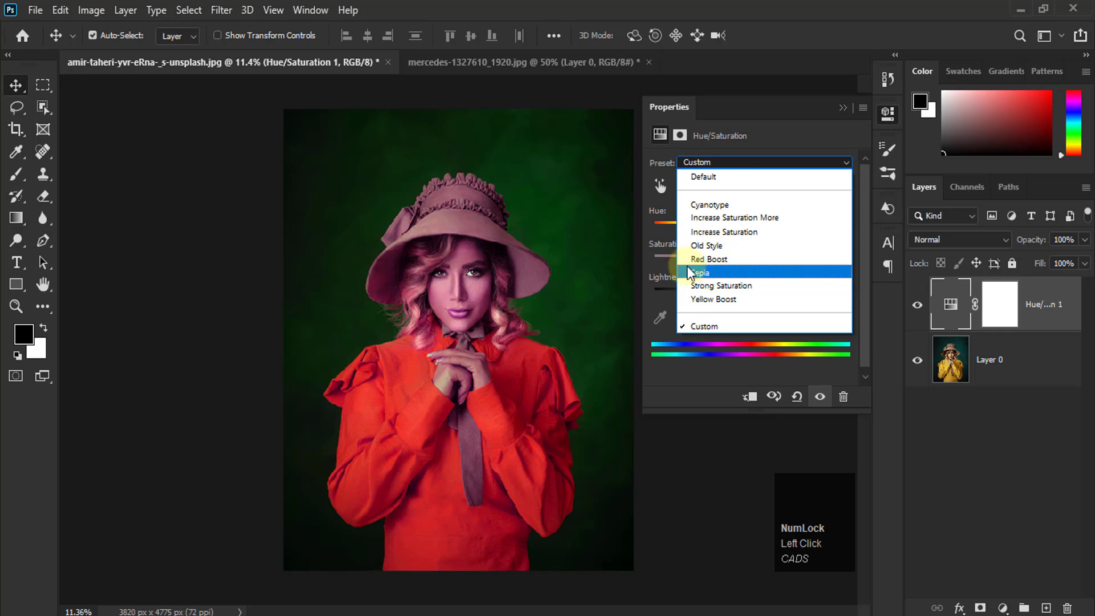
left_click(758, 161)
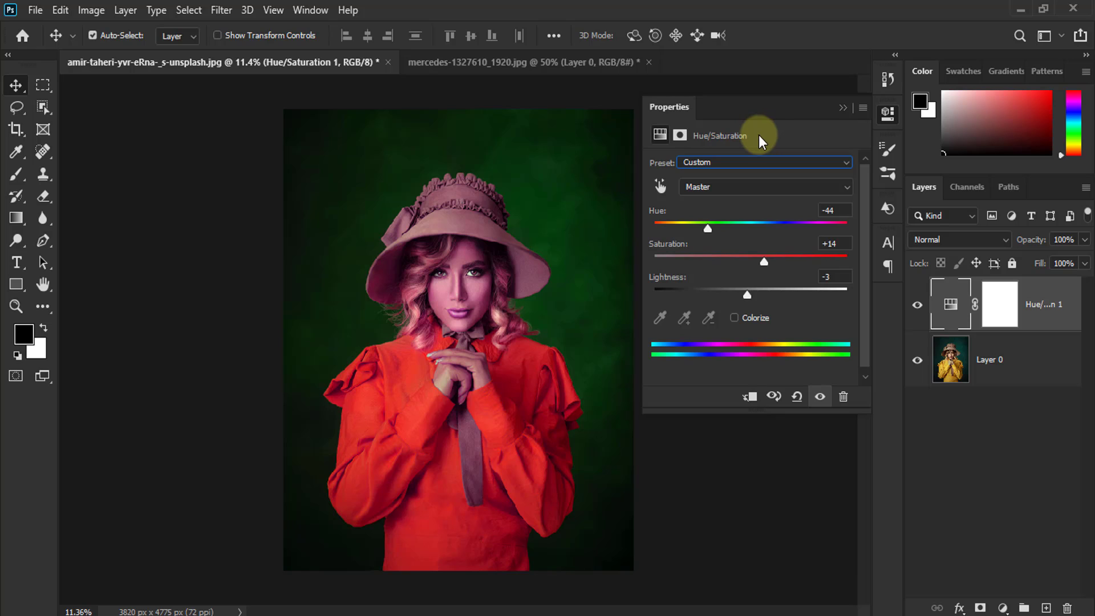
Reset the adjustment, target the dress's Yellows with the on-image adjustment tool, and set their saturation to +17 and lightness to -13.
left_click(797, 396)
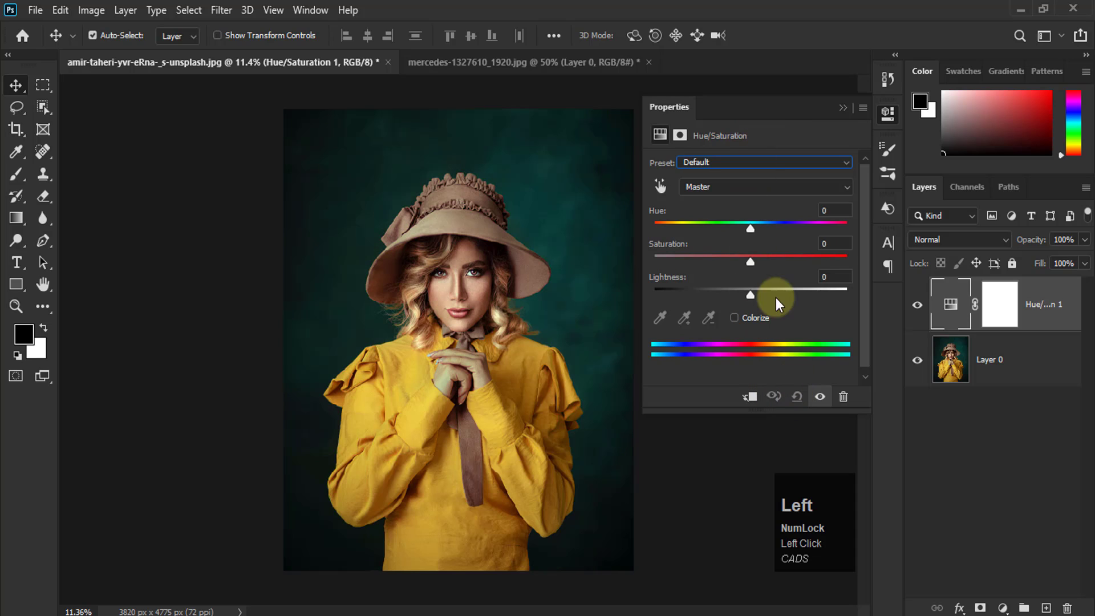
left_click(660, 183)
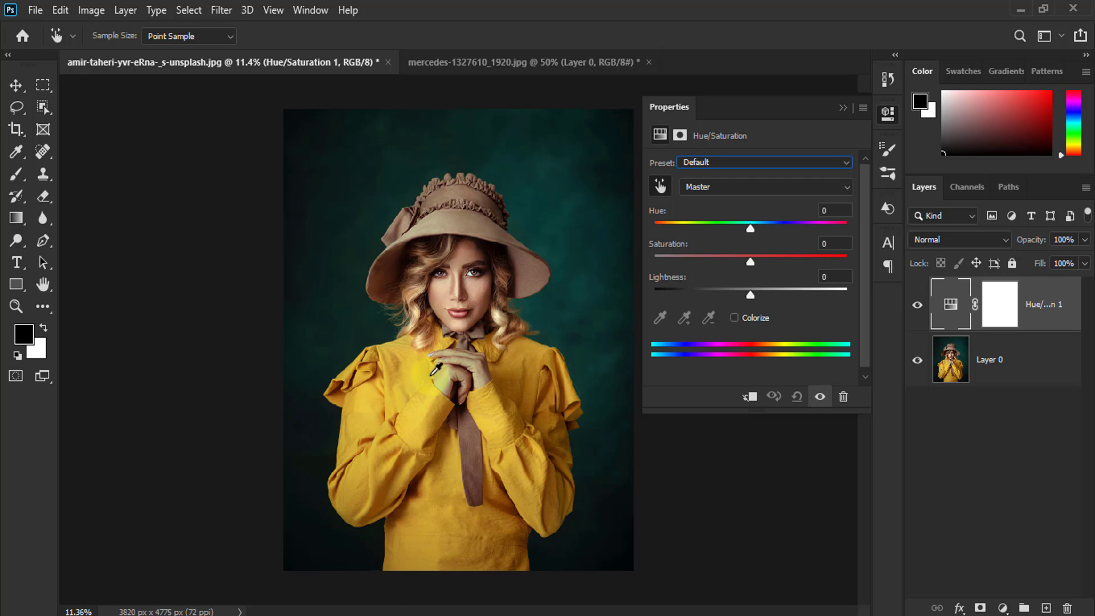
left_click(404, 383)
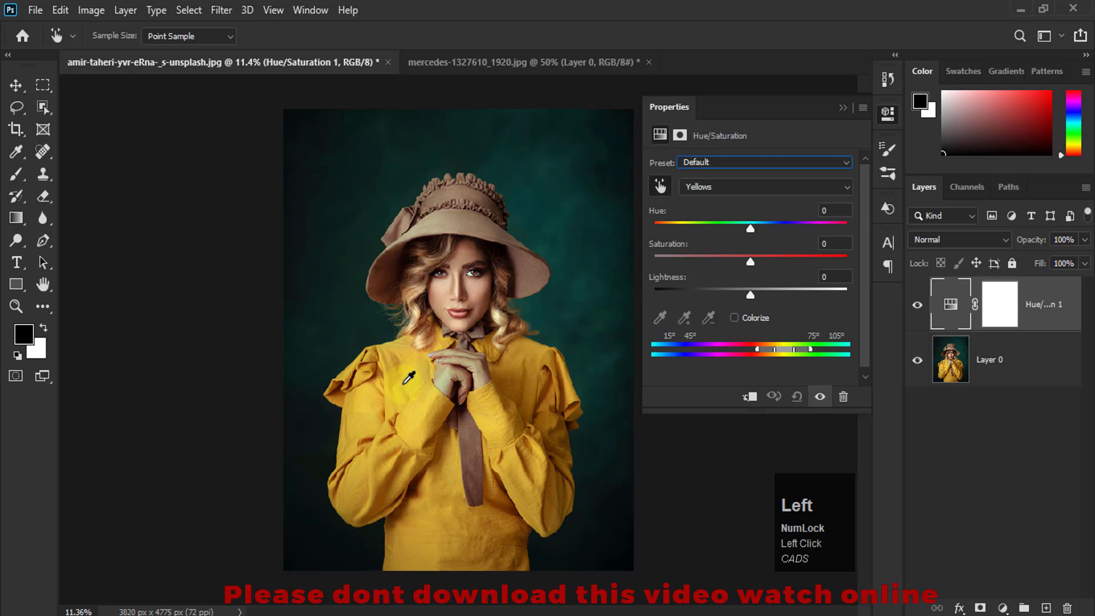
left_click_drag(404, 382, 417, 424)
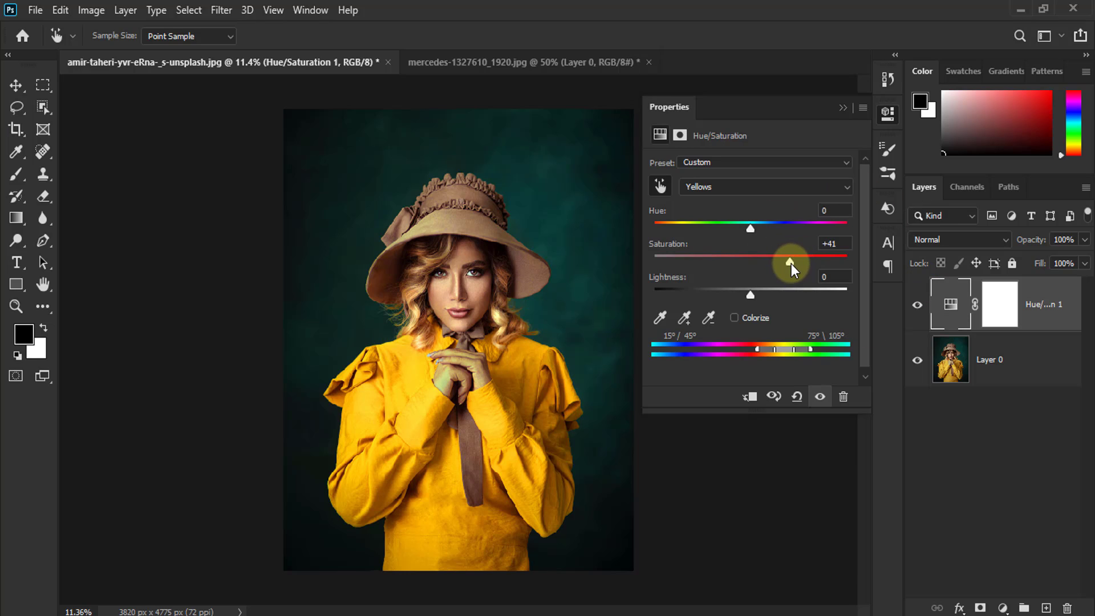
left_click_drag(792, 264, 766, 261)
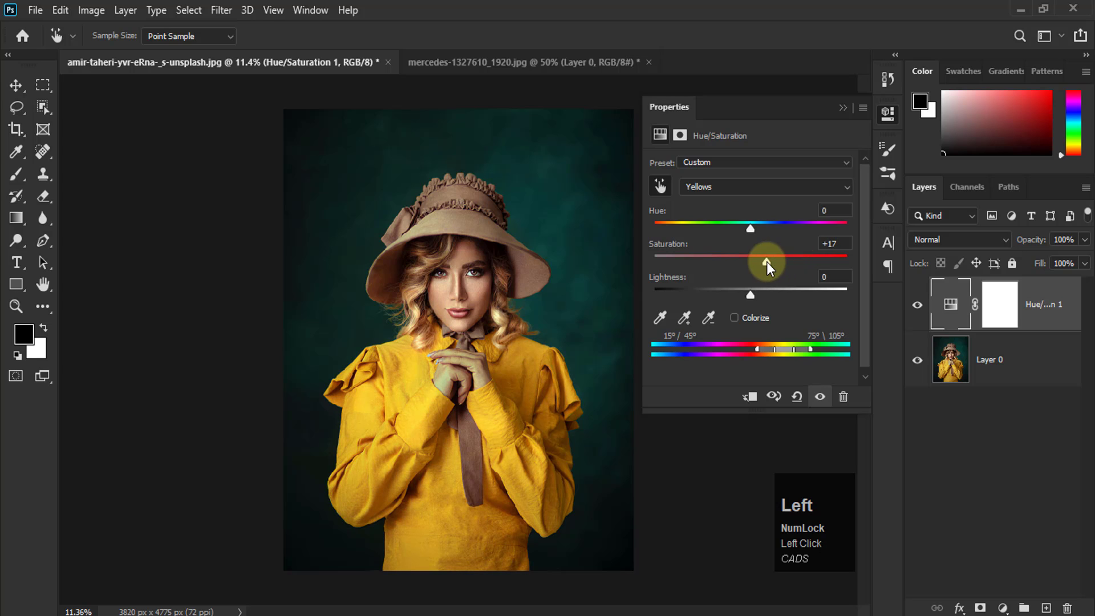
mouse_move(740, 303)
left_mouse_down()
mouse_move(749, 295)
mouse_move(719, 296)
mouse_move(756, 295)
mouse_move(701, 290)
mouse_move(764, 298)
mouse_move(699, 290)
mouse_move(768, 292)
mouse_move(720, 296)
mouse_move(738, 295)
left_mouse_up()
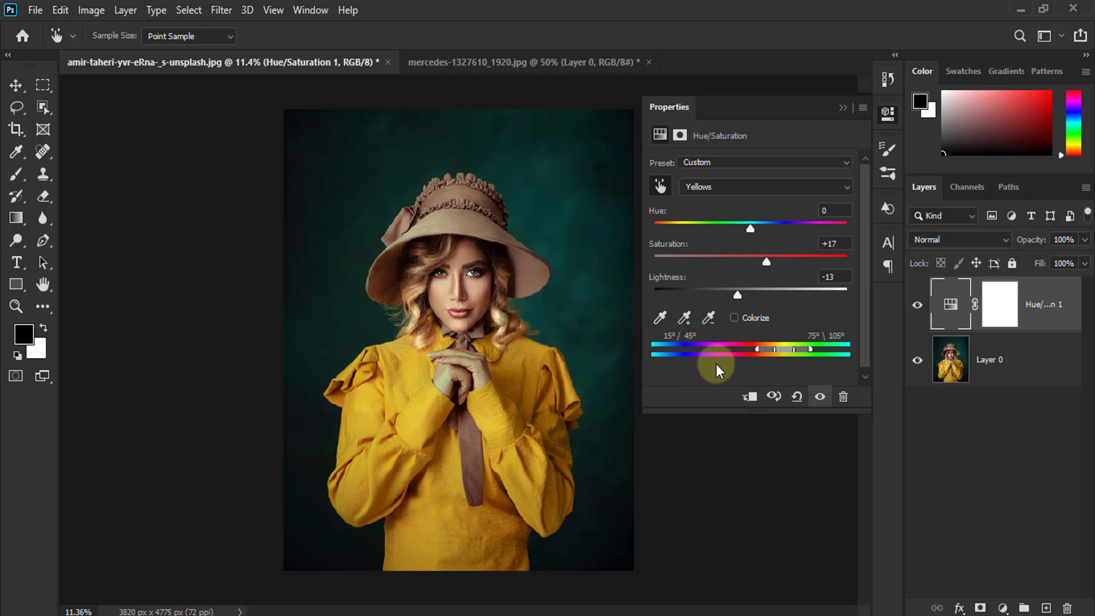
Redefine the Yellows range by sampling the yellow dress with the eyedropper, and select the Add to Sample eyedropper.
left_click(660, 318)
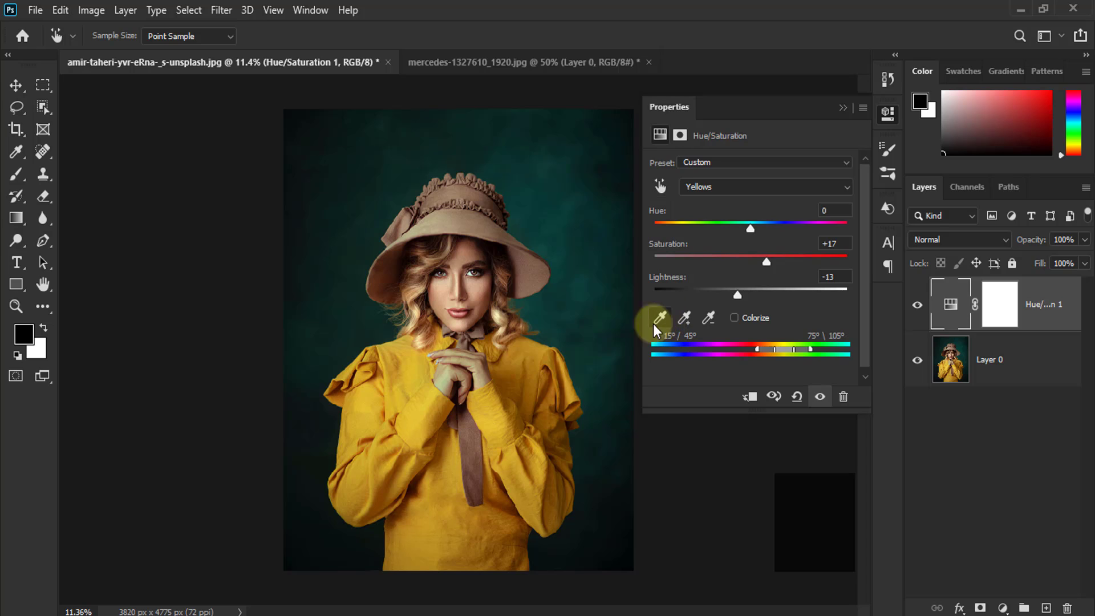
left_click(407, 371)
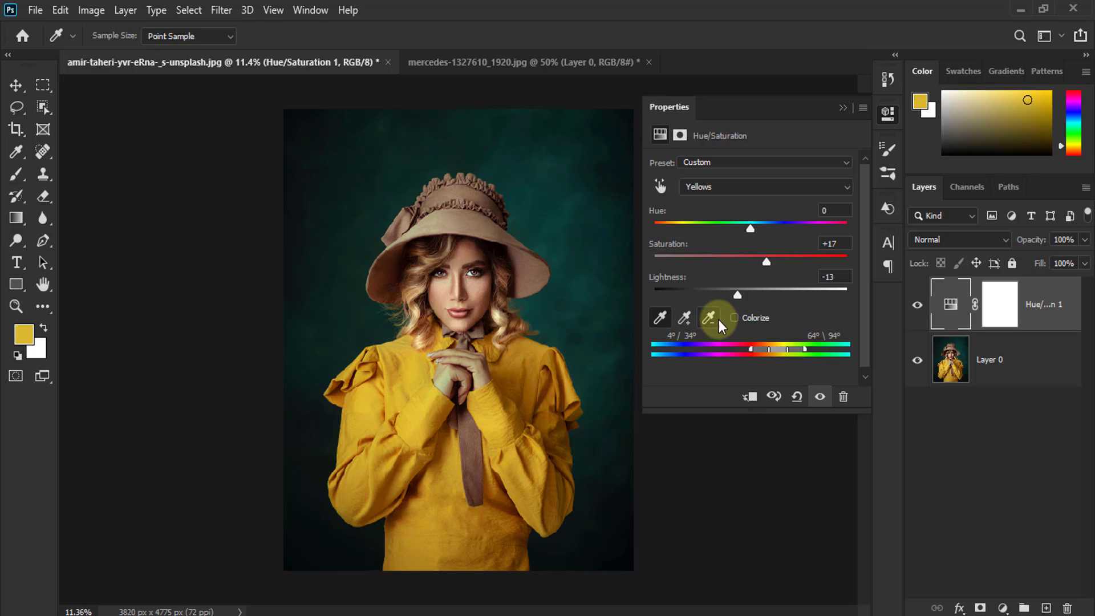
left_click(686, 318)
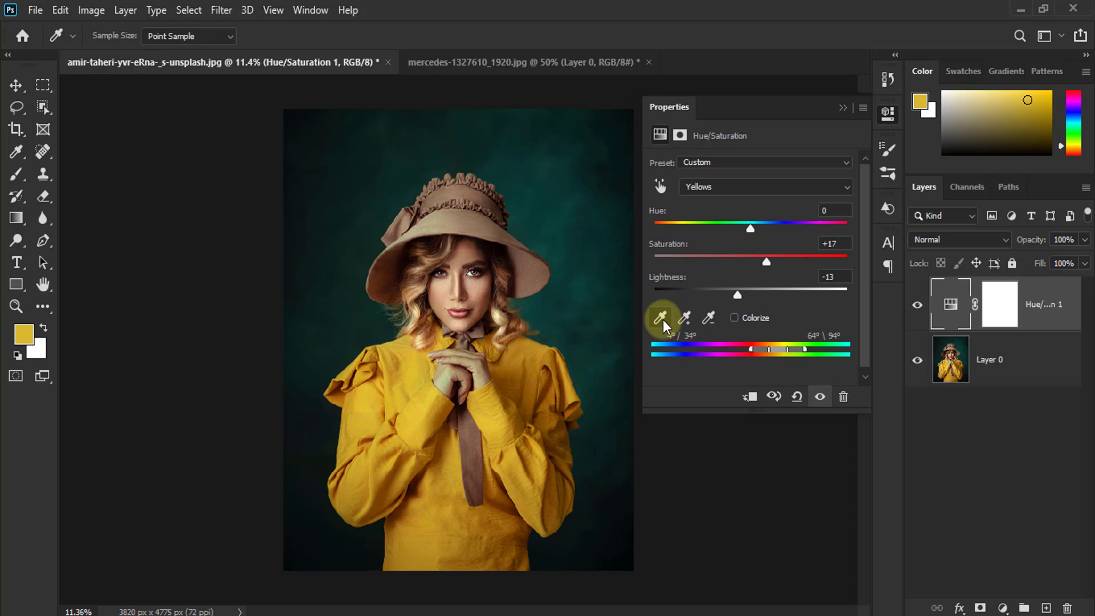
Turn on Colorize and tint the portrait blue with hue 234 and saturation 58.
left_click(734, 318)
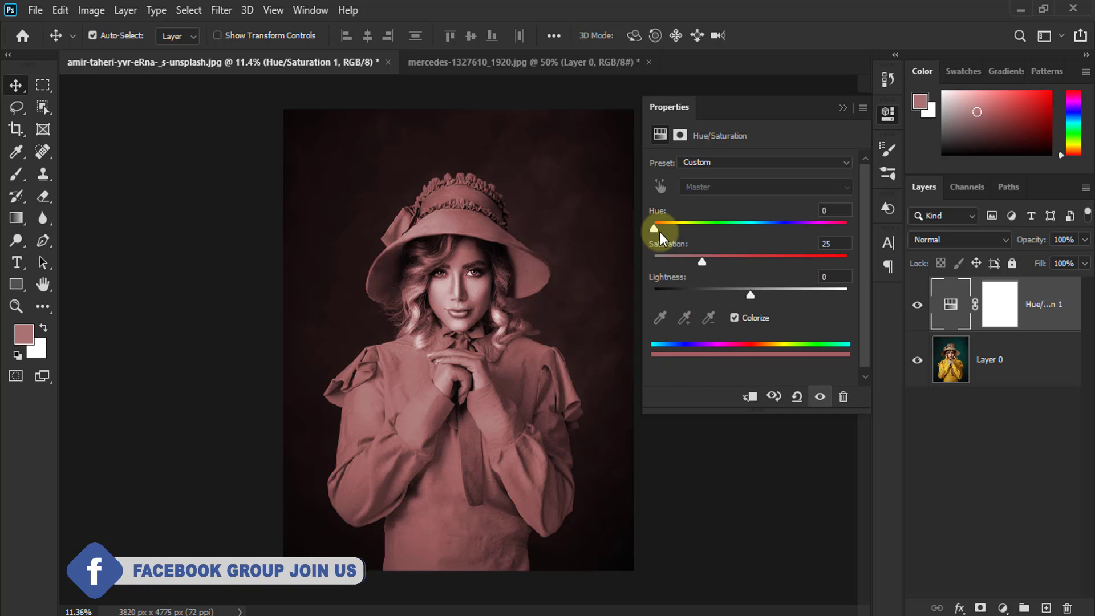
left_click_drag(656, 227, 796, 229)
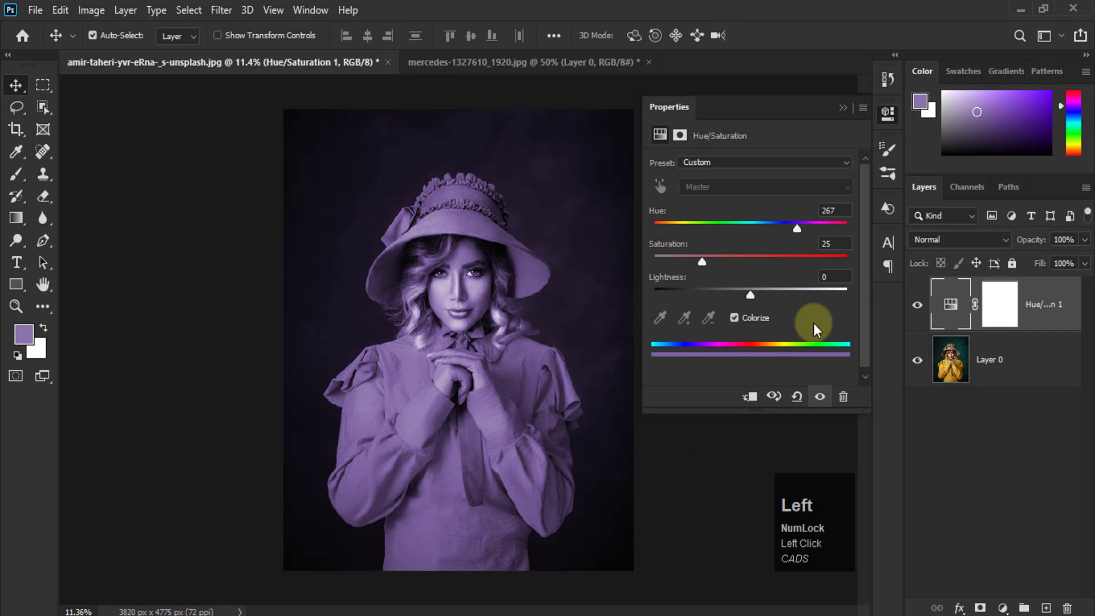
left_click_drag(703, 265, 766, 260)
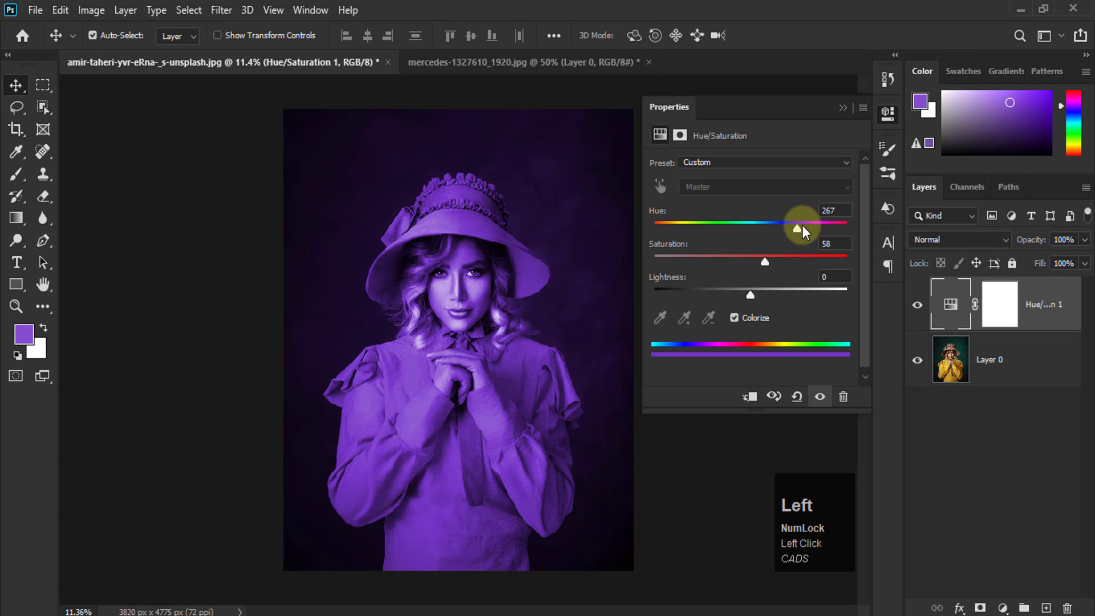
left_click_drag(798, 227, 779, 228)
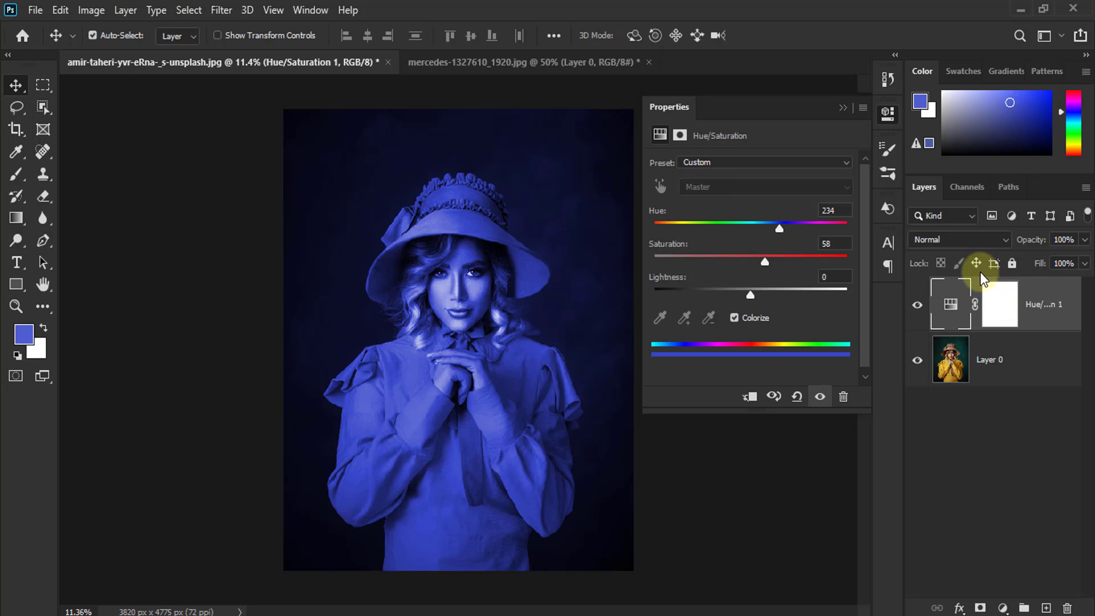
Try the Color Burn blend mode on the adjustment layer with hue 186, saturation 54 and lightness +16.
left_click(947, 306)
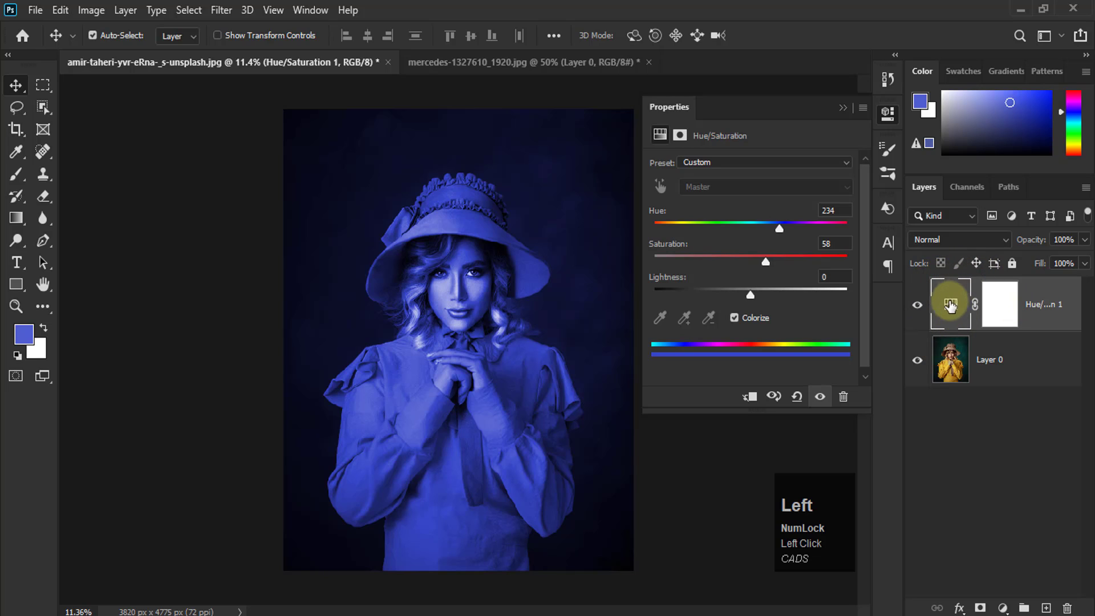
left_click(958, 239)
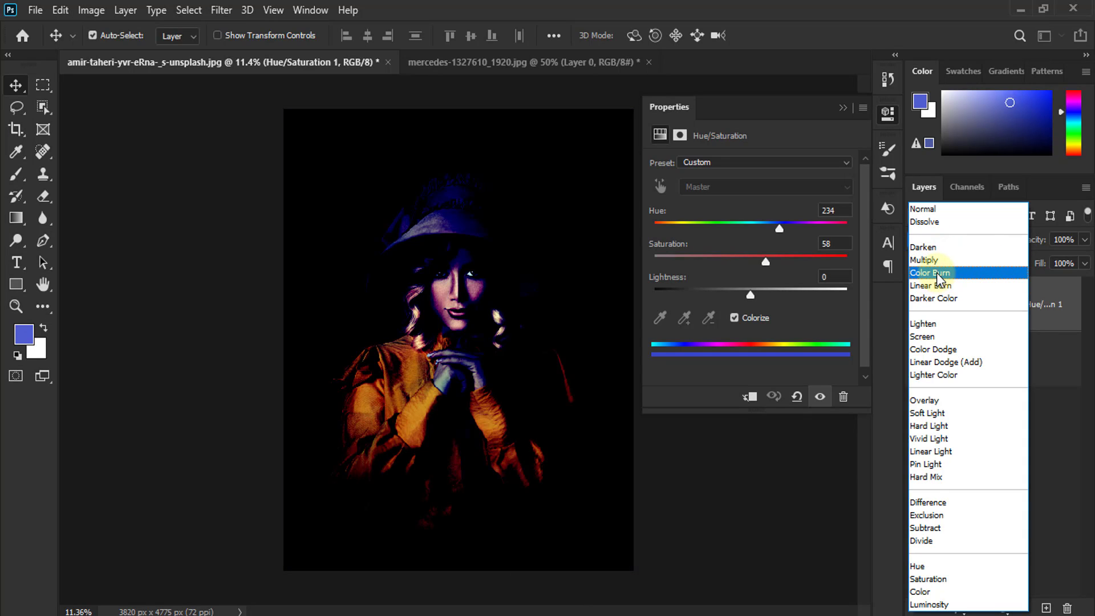
left_click(940, 274)
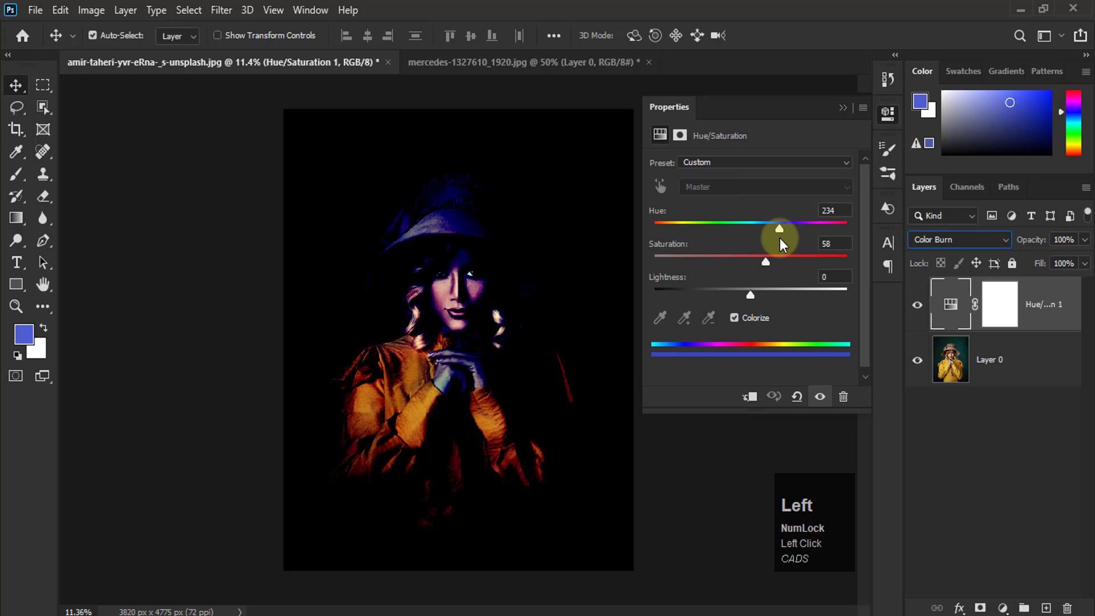
left_click_drag(765, 263, 766, 296)
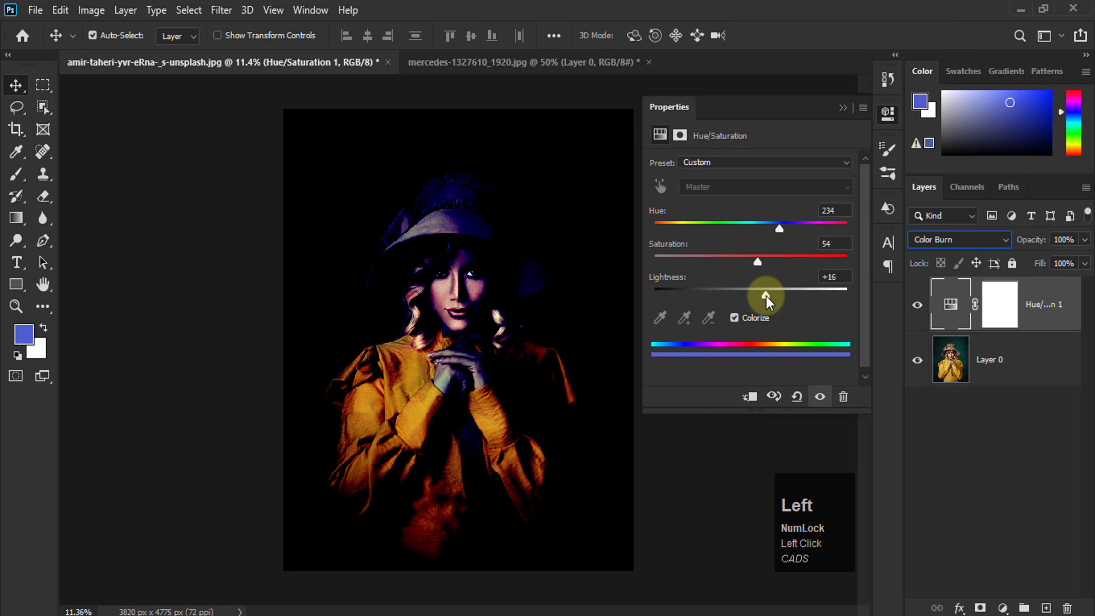
left_click_drag(779, 228, 754, 231)
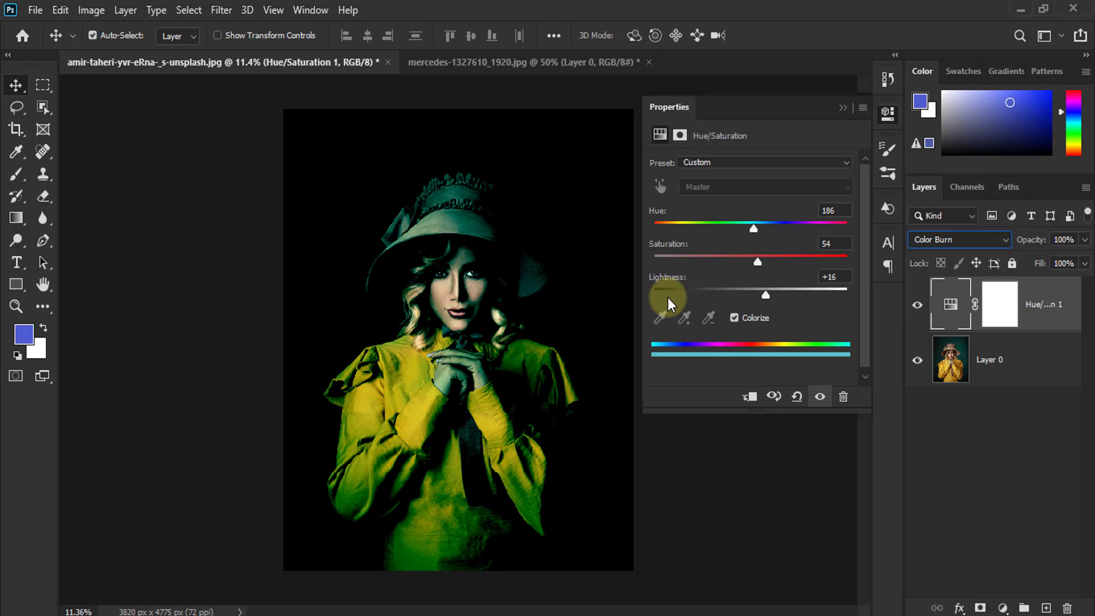
Reset the Hue/Saturation adjustment to its defaults and return the layer's blend mode to Normal.
left_click(797, 396)
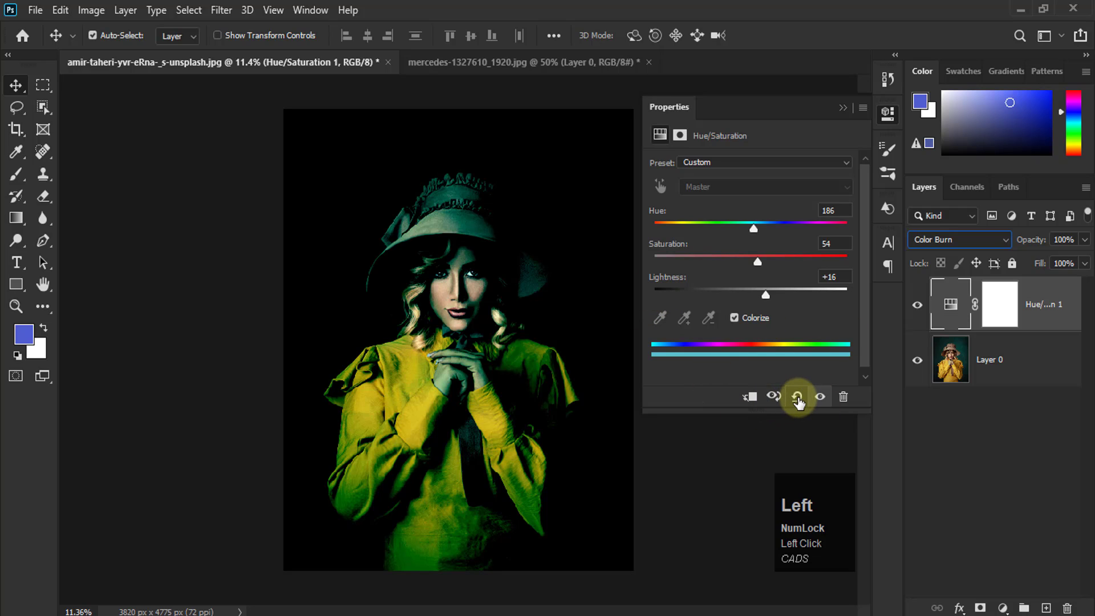
left_click(797, 396)
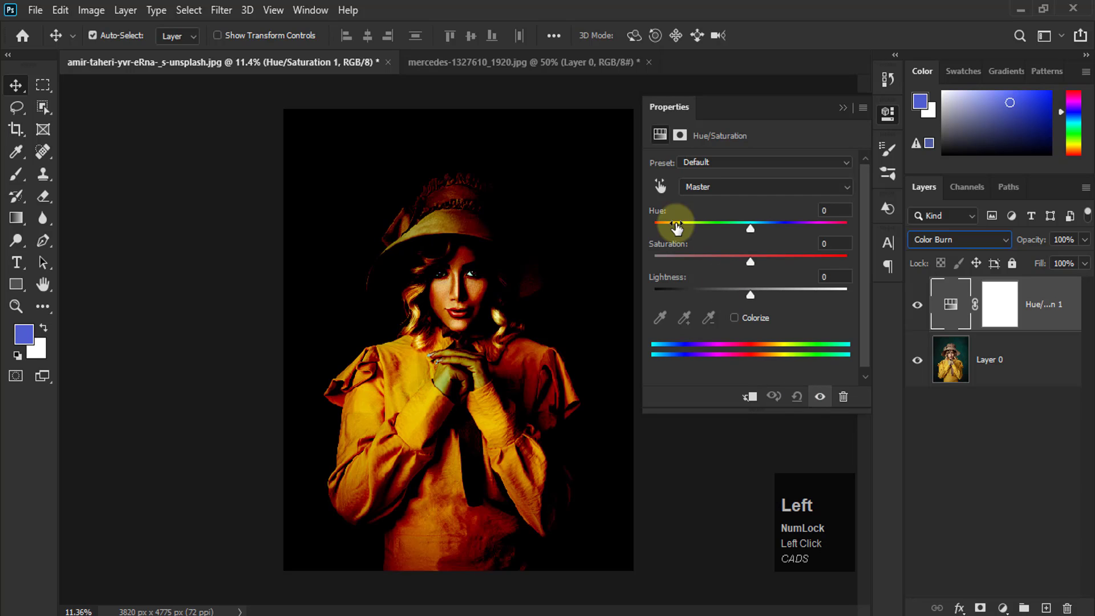
left_click(979, 240)
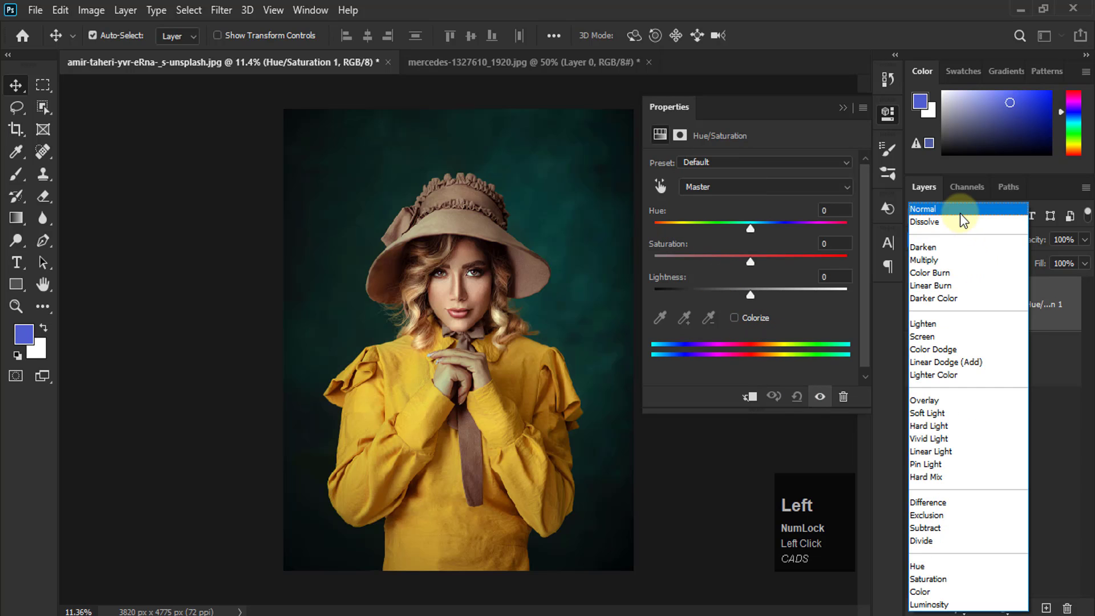
left_click(959, 214)
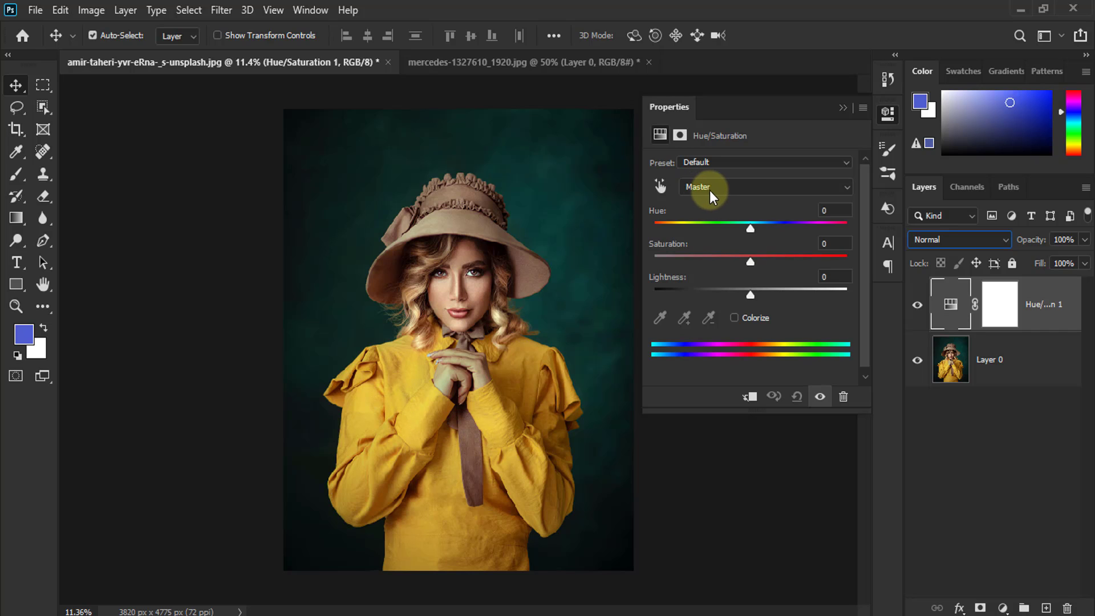
Recolour the yellow dress to magenta by setting the Yellows hue to -98.
left_click(738, 186)
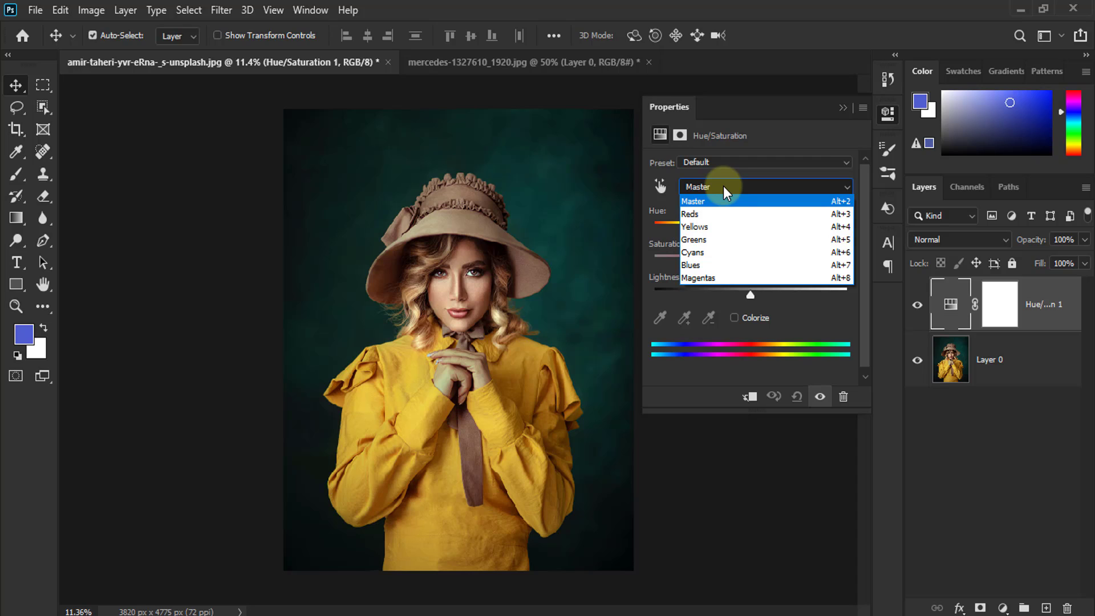
left_click(705, 227)
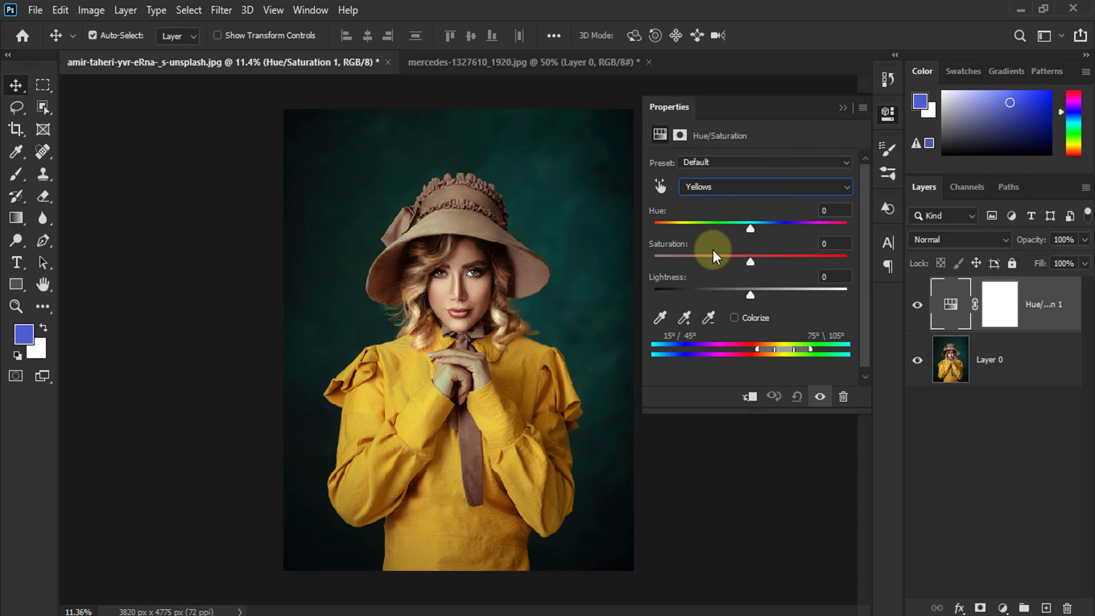
left_click_drag(750, 231, 686, 233)
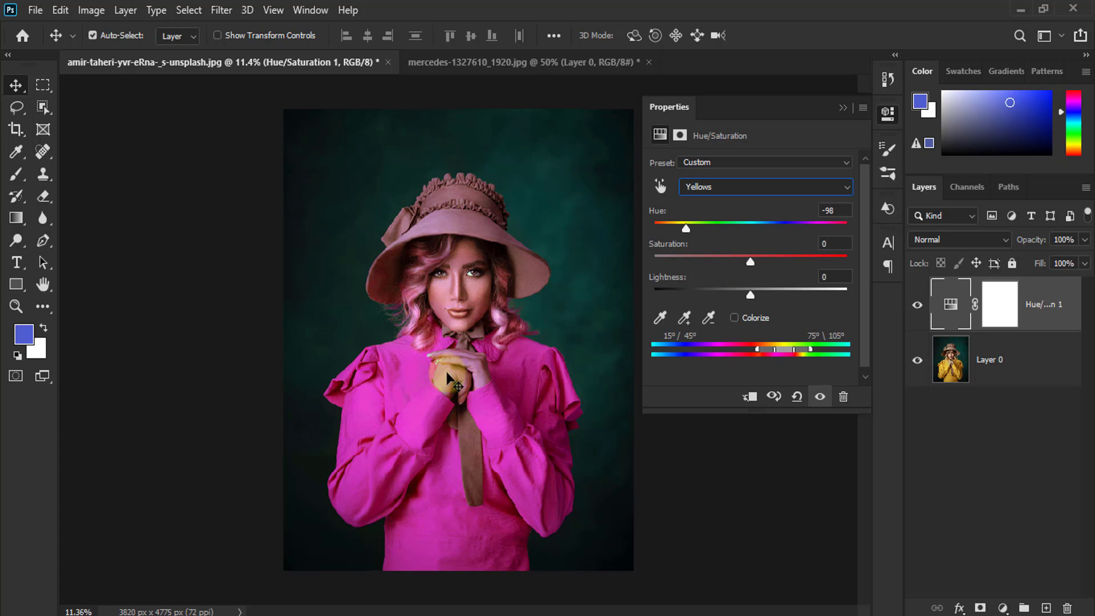
Activate the Hue/Saturation layer's mask and set up the Brush tool with black and 50% flow.
scroll(439, 290, "up", 2)
left_click(370, 254)
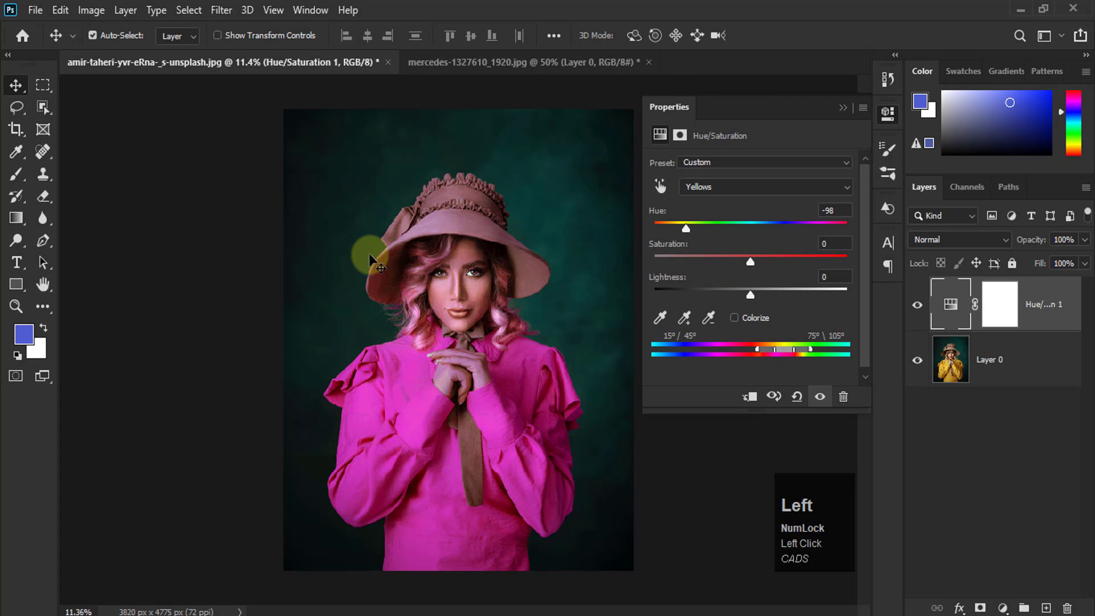
scroll(445, 265, "up", 3)
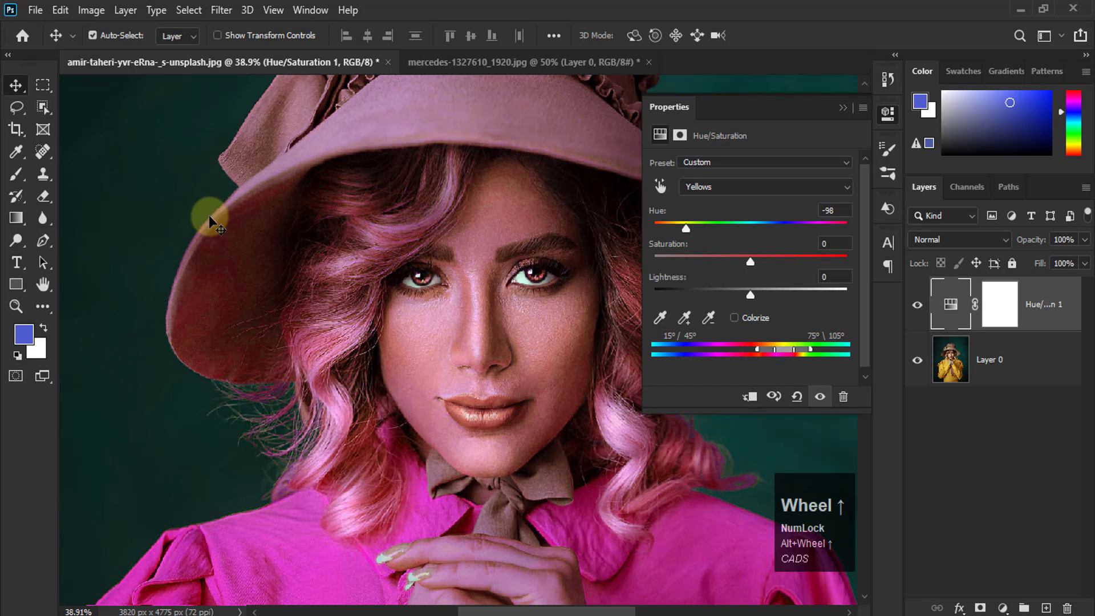
left_click_drag(342, 303, 309, 249)
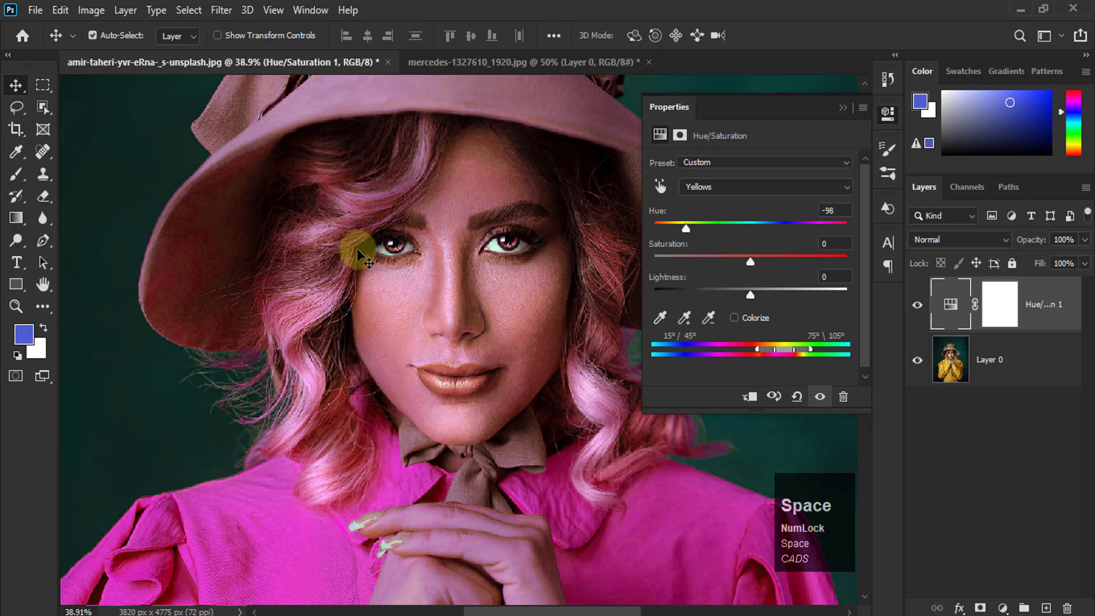
left_click(1003, 315)
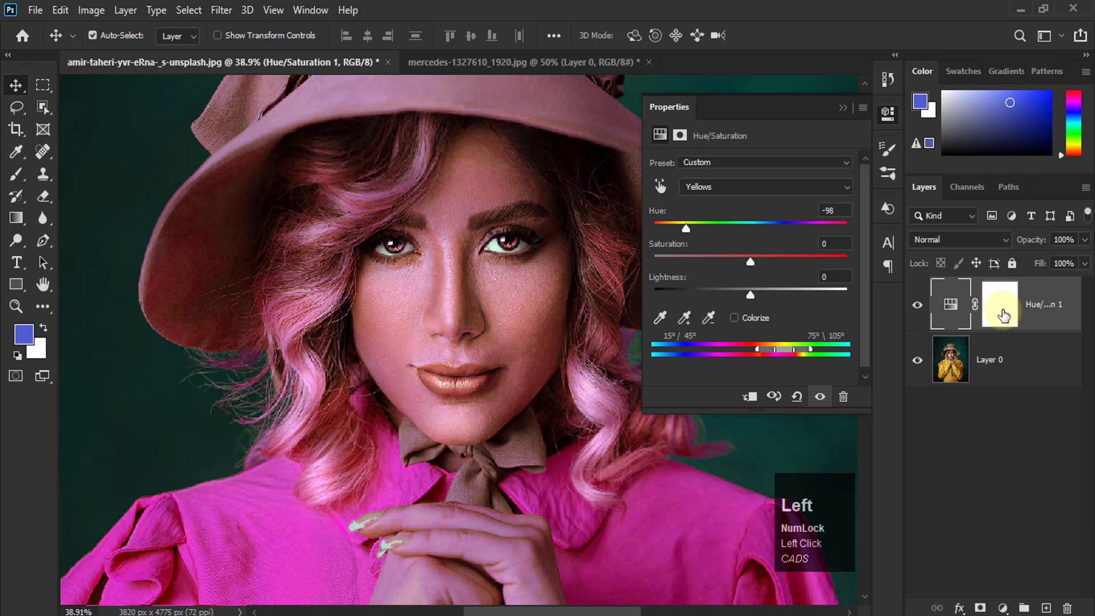
key("b")
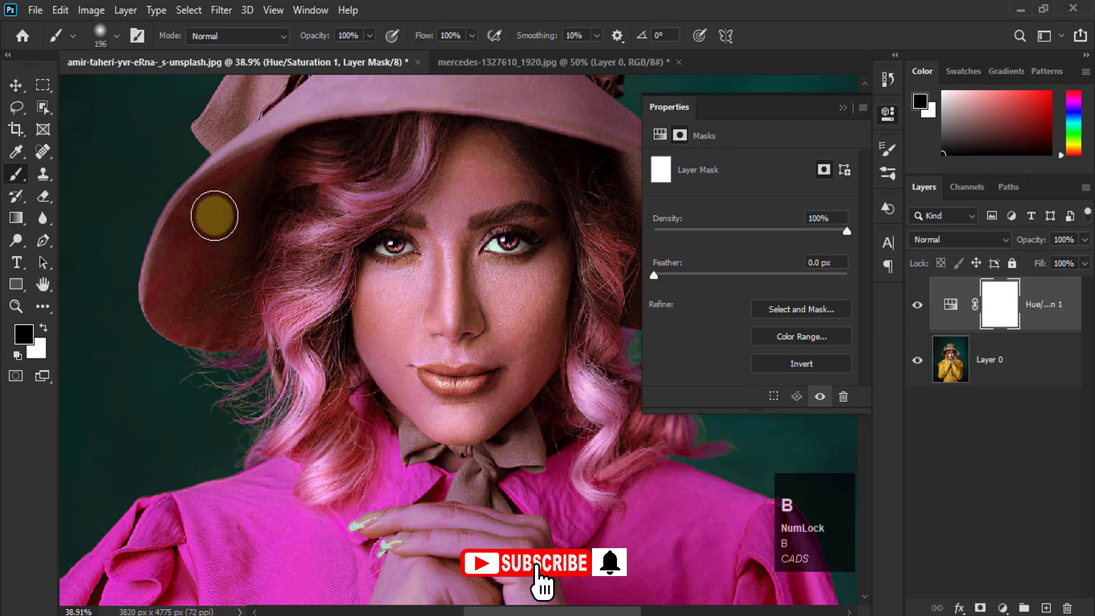
left_click(109, 35)
left_click_drag(90, 132, 2, 133)
left_click(522, 2)
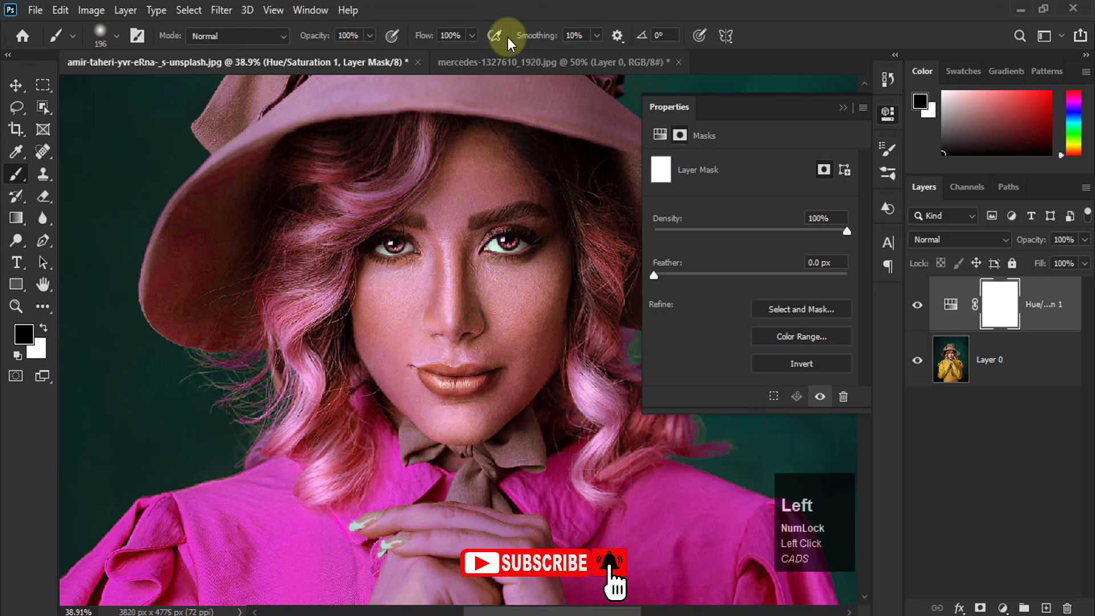
left_click(463, 35)
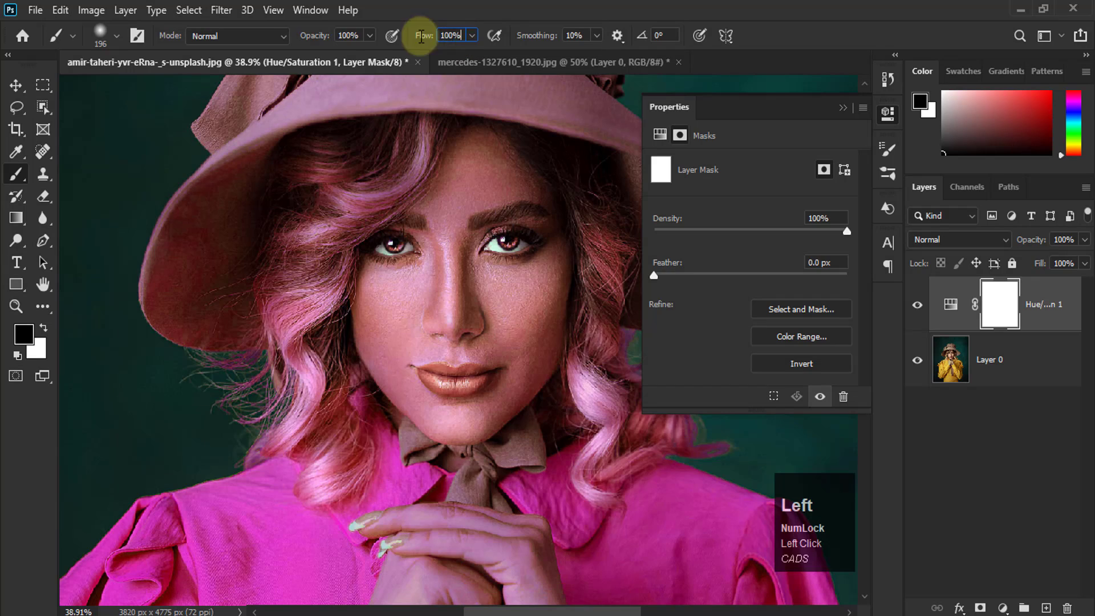
type("50")
key("Return")
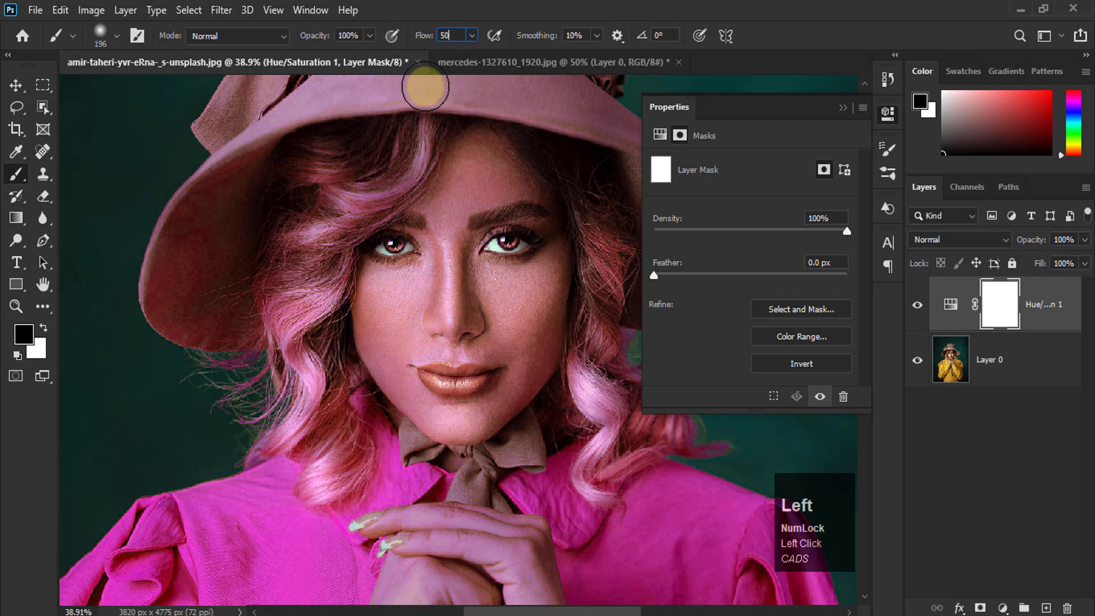
Paint black on the layer mask over the face, hair and hat to remove the magenta tint from them.
left_click_drag(310, 176, 299, 192)
mouse_move(211, 206)
left_mouse_down()
mouse_move(169, 285)
mouse_move(189, 309)
mouse_move(232, 288)
mouse_move(227, 308)
mouse_move(253, 311)
mouse_move(245, 297)
mouse_move(160, 311)
mouse_move(242, 348)
mouse_move(187, 298)
mouse_move(250, 188)
mouse_move(330, 141)
mouse_move(265, 173)
mouse_move(251, 300)
mouse_move(280, 342)
mouse_move(275, 366)
mouse_move(319, 355)
mouse_move(321, 374)
mouse_move(287, 422)
mouse_move(289, 359)
mouse_move(257, 371)
mouse_move(264, 434)
mouse_move(322, 424)
mouse_move(293, 437)
mouse_move(316, 436)
mouse_move(325, 323)
left_mouse_up()
mouse_move(420, 147)
left_mouse_down()
mouse_move(347, 267)
mouse_move(460, 424)
mouse_move(412, 318)
mouse_move(579, 189)
mouse_move(607, 450)
mouse_move(656, 438)
left_mouse_up()
key("space")
left_click_drag(574, 337, 382, 300)
mouse_move(491, 381)
left_mouse_down()
mouse_move(552, 210)
mouse_move(437, 199)
left_mouse_up()
key("space")
mouse_move(348, 86)
left_mouse_down()
mouse_move(498, 238)
mouse_move(330, 215)
mouse_move(388, 174)
left_mouse_up()
right_click(394, 173, "alt")
mouse_move(399, 172)
left_mouse_down()
mouse_move(352, 202)
mouse_move(473, 199)
left_mouse_up()
key("space")
mouse_move(422, 137)
left_mouse_down()
mouse_move(398, 240)
mouse_move(593, 381)
mouse_move(508, 378)
left_mouse_up()
key("space")
left_click_drag(506, 373, 436, 158)
mouse_move(416, 121)
left_mouse_down()
mouse_move(283, 260)
mouse_move(261, 316)
mouse_move(309, 378)
mouse_move(386, 324)
mouse_move(416, 333)
left_mouse_up()
scroll(416, 334, "down", 2, "alt")
scroll(416, 333, "down", 1, "alt")
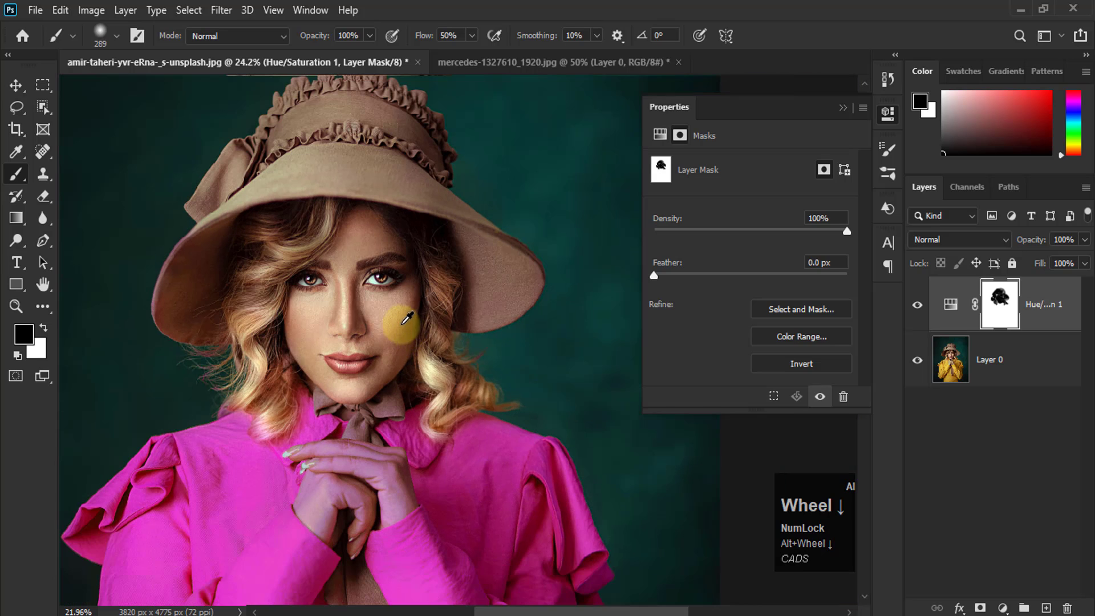
mouse_move(184, 291)
left_mouse_down()
mouse_move(174, 327)
mouse_move(215, 336)
mouse_move(200, 308)
left_mouse_up()
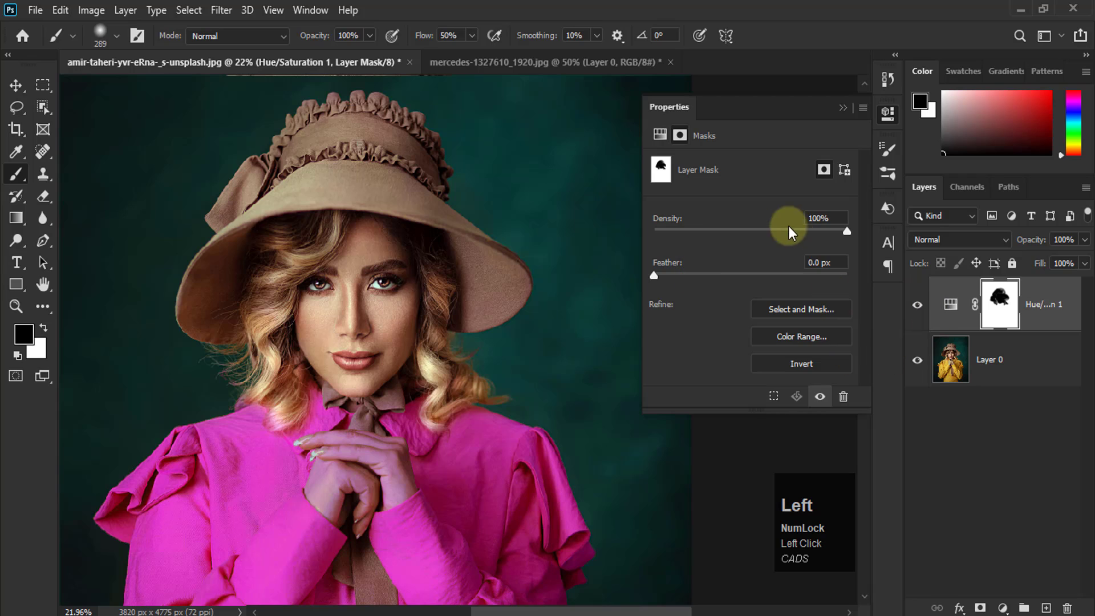
Set the adjustment's Master hue to -13 and saturation to +12.
left_click(950, 303)
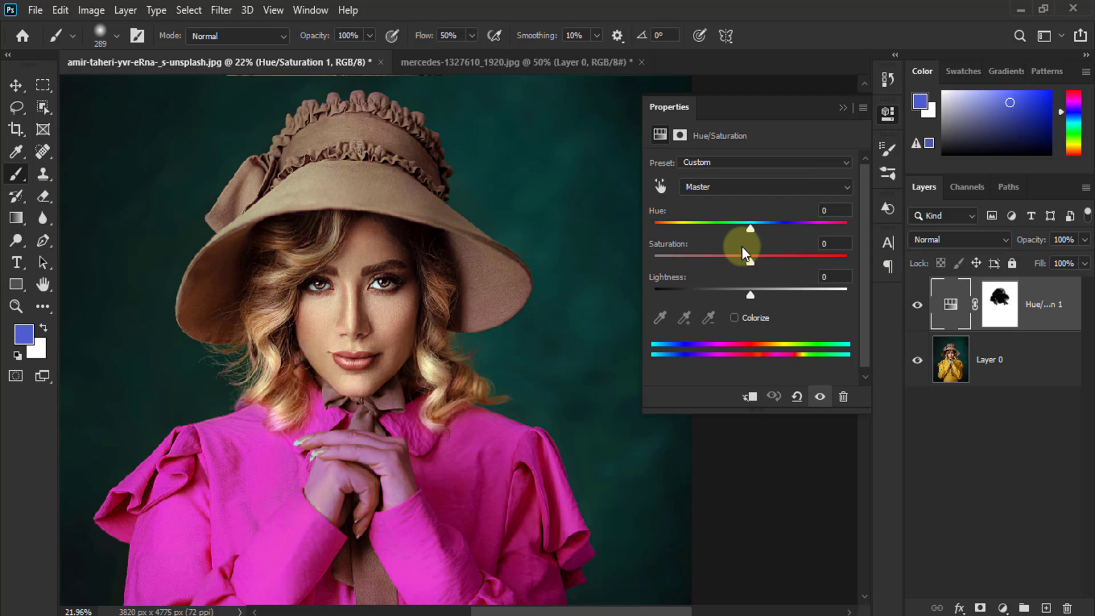
mouse_move(751, 229)
left_mouse_down()
mouse_move(714, 230)
mouse_move(795, 241)
mouse_move(738, 241)
left_mouse_up()
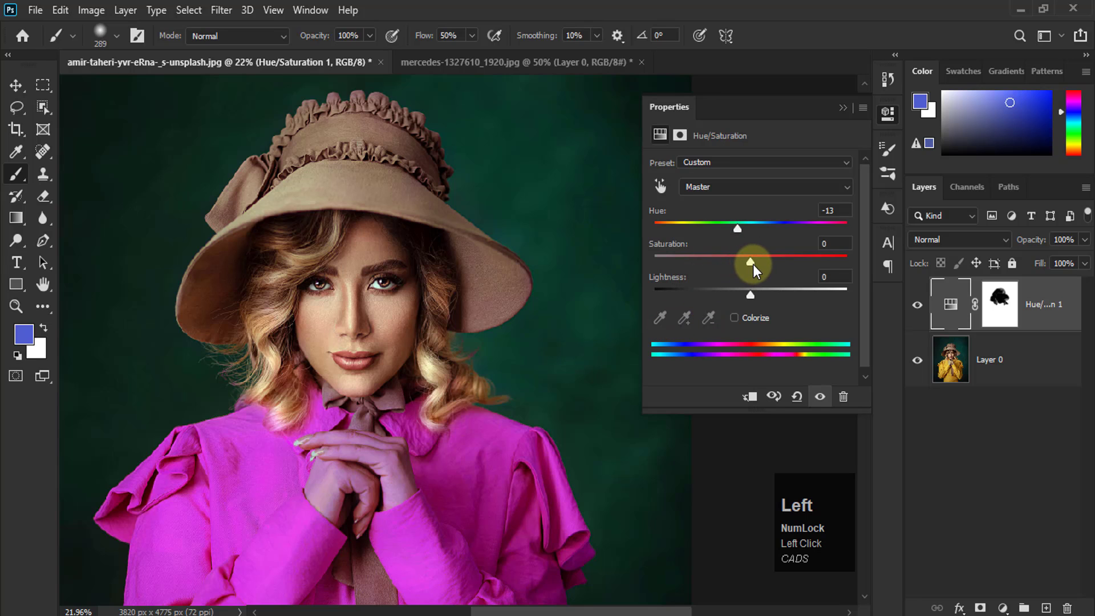
mouse_move(752, 262)
left_mouse_down()
mouse_move(771, 262)
mouse_move(734, 264)
mouse_move(789, 265)
mouse_move(762, 265)
left_mouse_up()
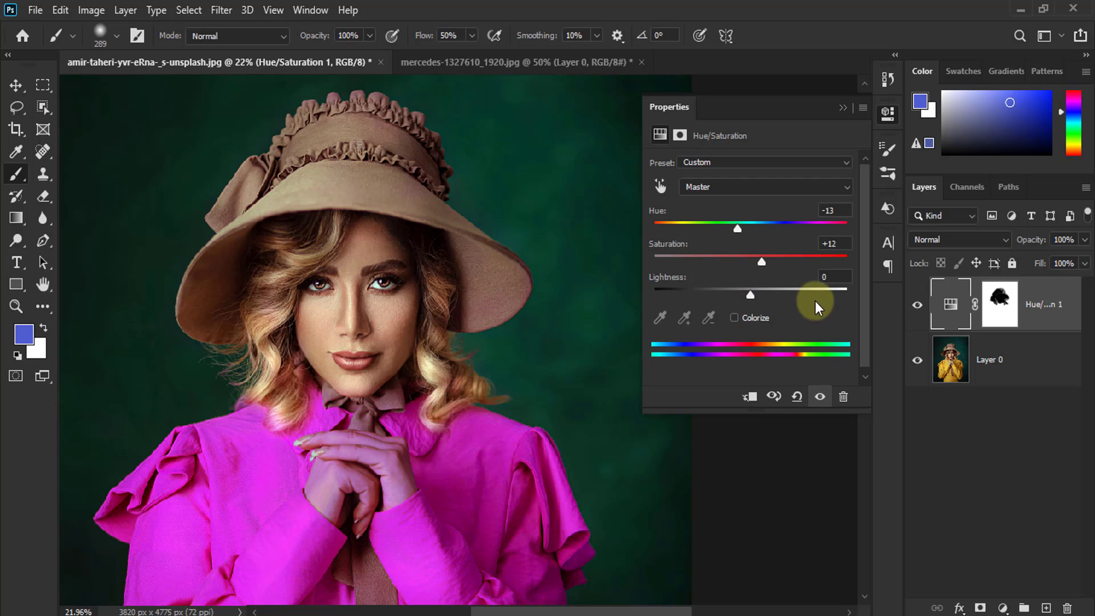
scroll(439, 239, "down", 1)
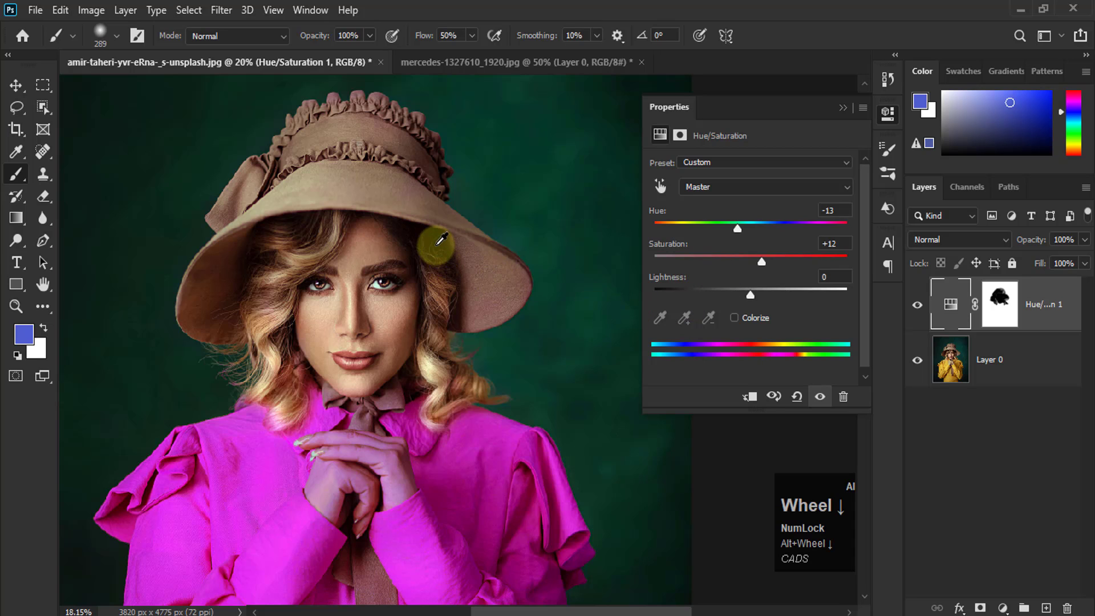
scroll(449, 237, "down", 1)
scroll(384, 399, "up", 1)
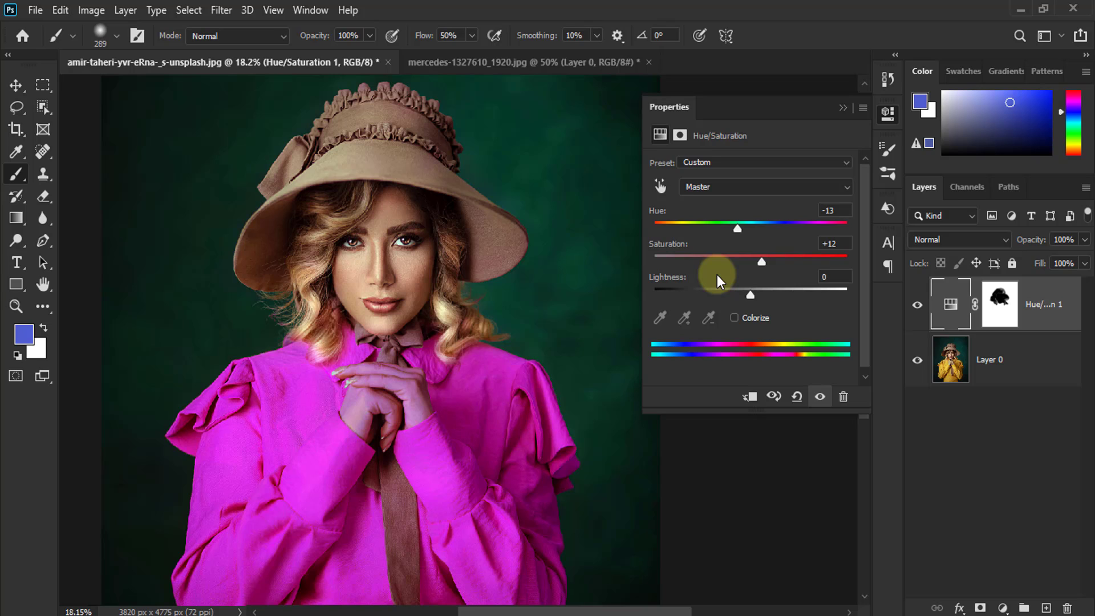
scroll(440, 209, "down", 3)
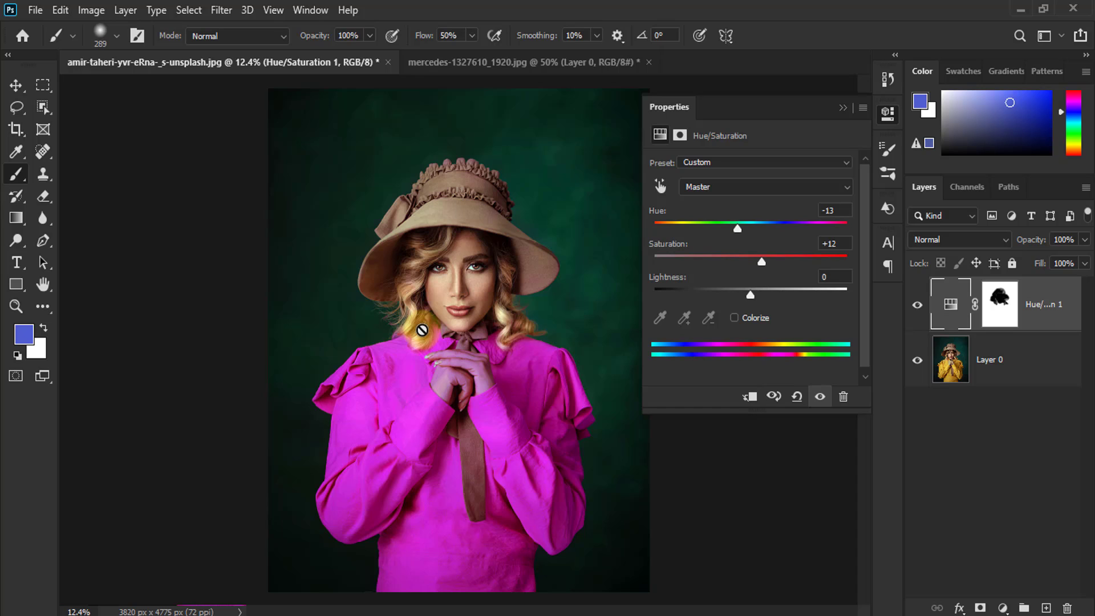
Switch to the Mercedes image and select the whole car using the Object Selection tool with a rectangle of about 1652 by 764 px.
left_click(528, 64)
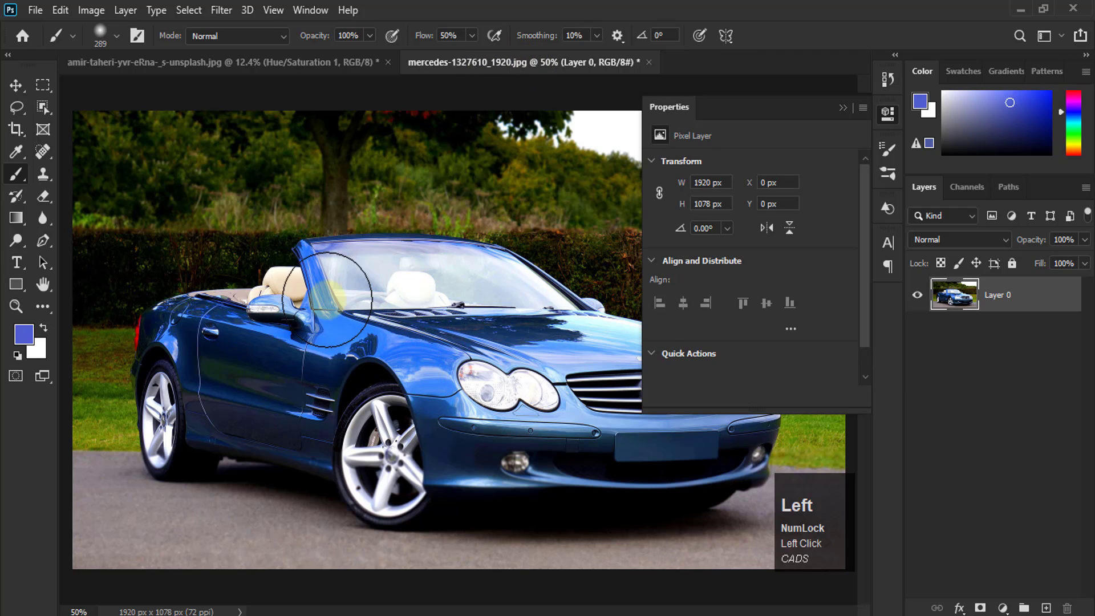
left_click(842, 107)
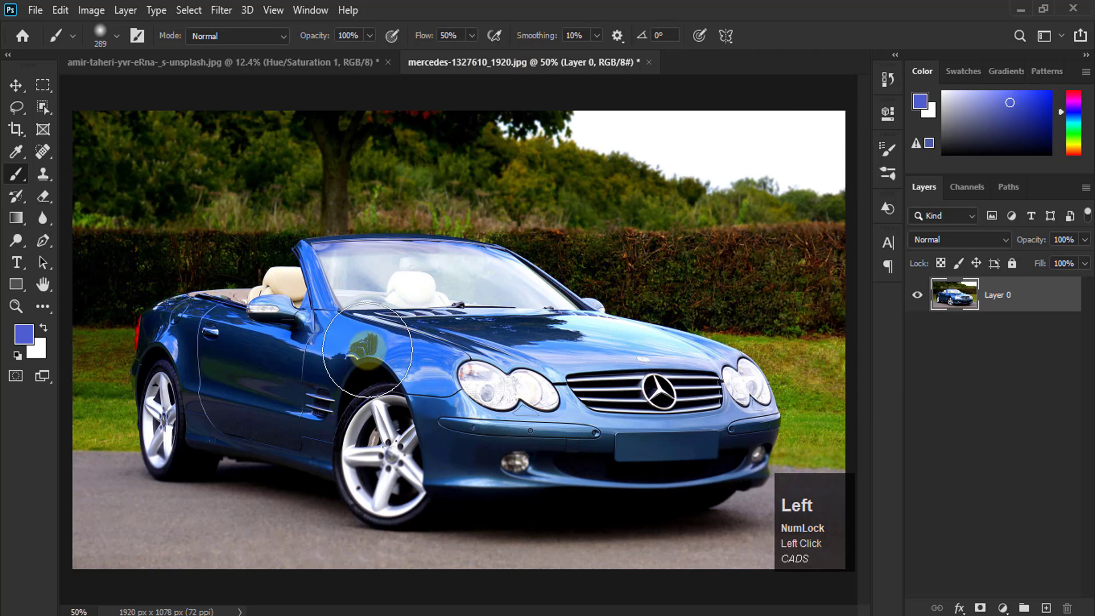
left_click(15, 85)
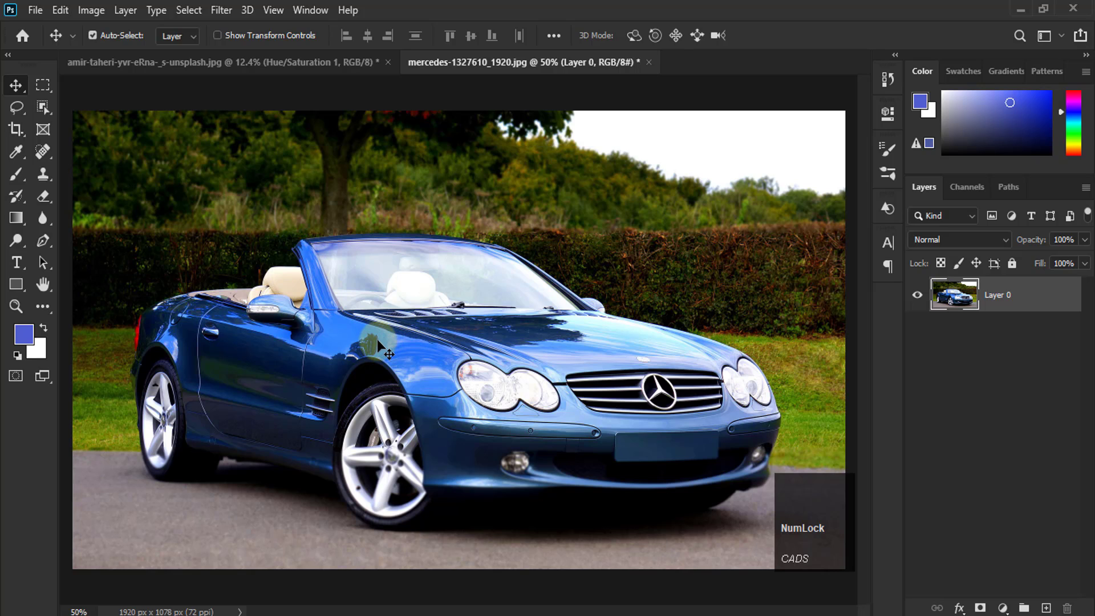
left_click(45, 114)
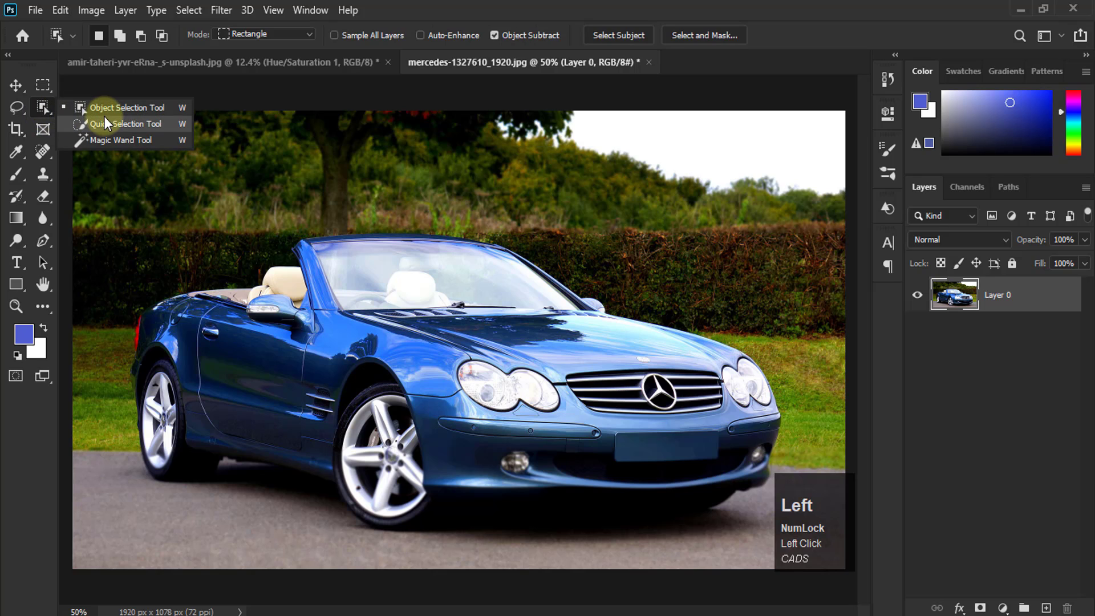
left_click(104, 111)
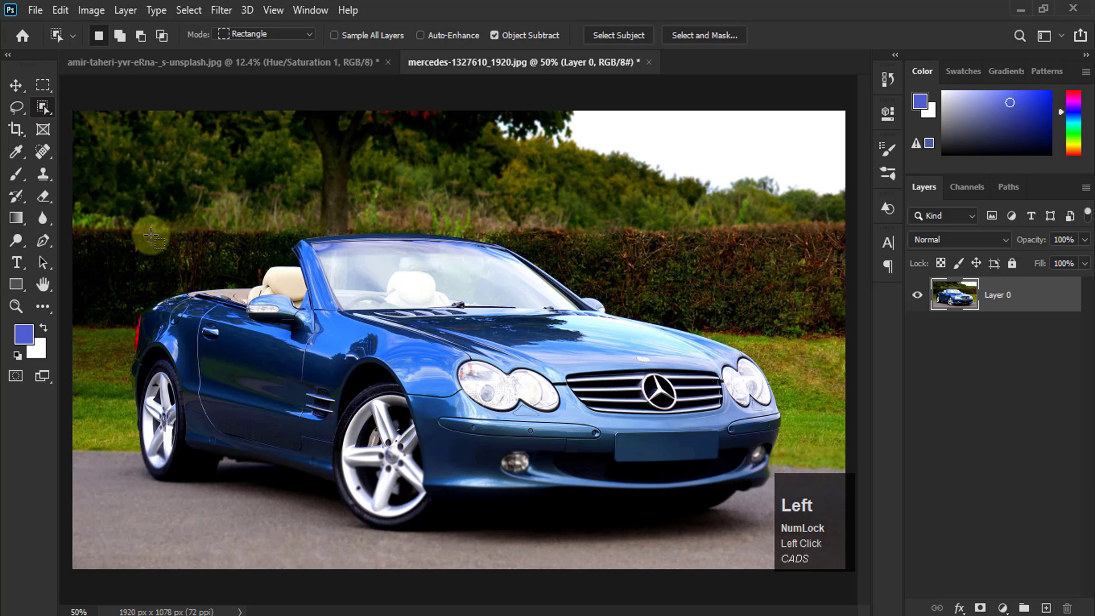
left_click_drag(124, 222, 788, 547)
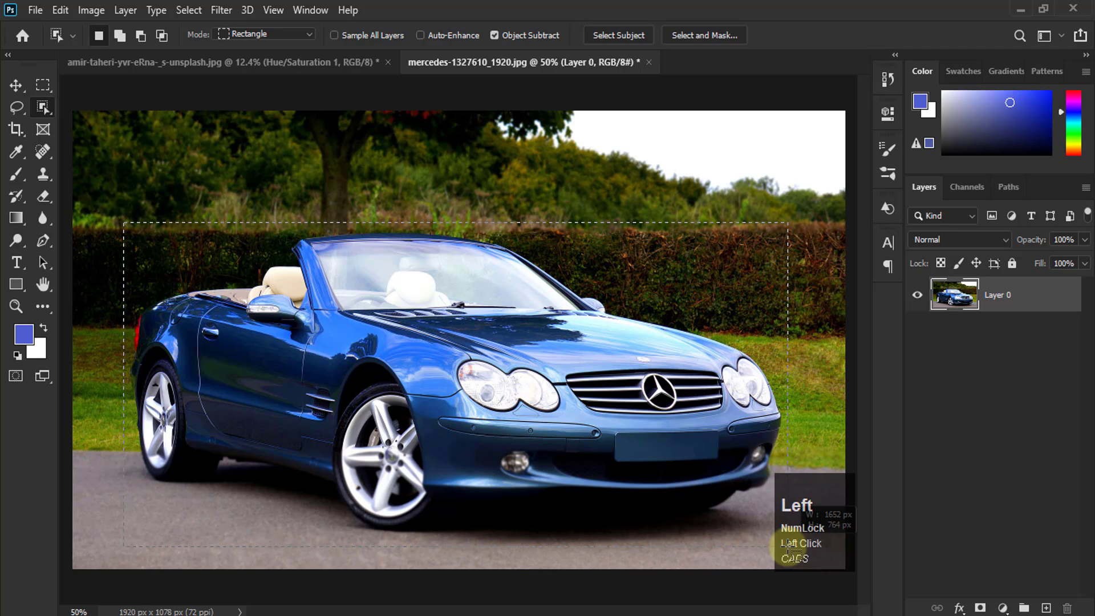
left_click_drag(788, 546, 788, 546)
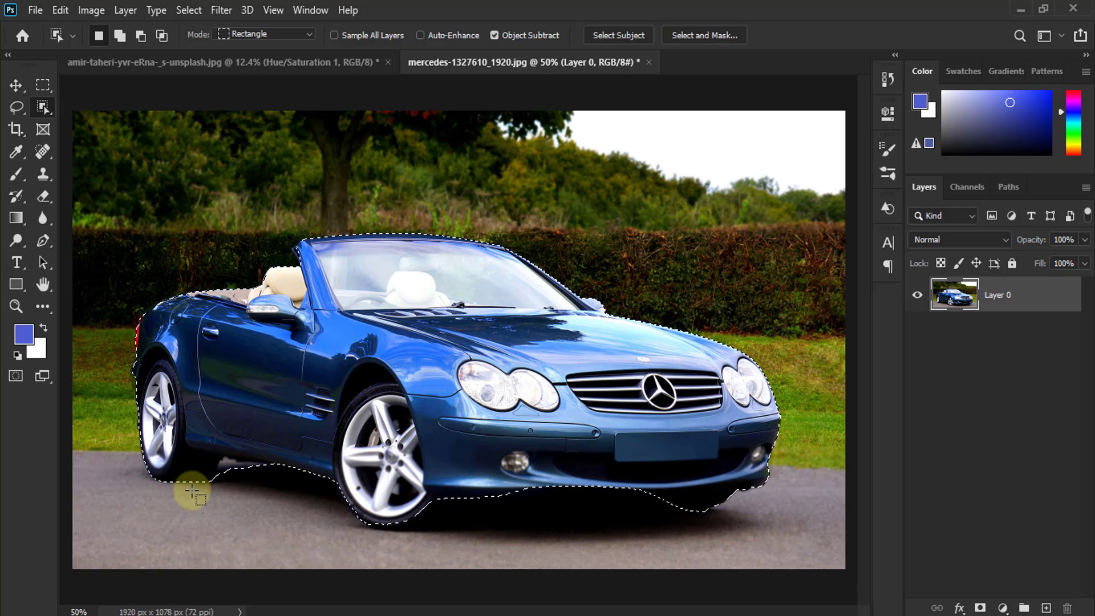
Subtract the ground gap beneath the car between the rear and front wheels from the selection with the Lasso tool.
scroll(188, 489, "up", 2)
scroll(190, 485, "up", 5)
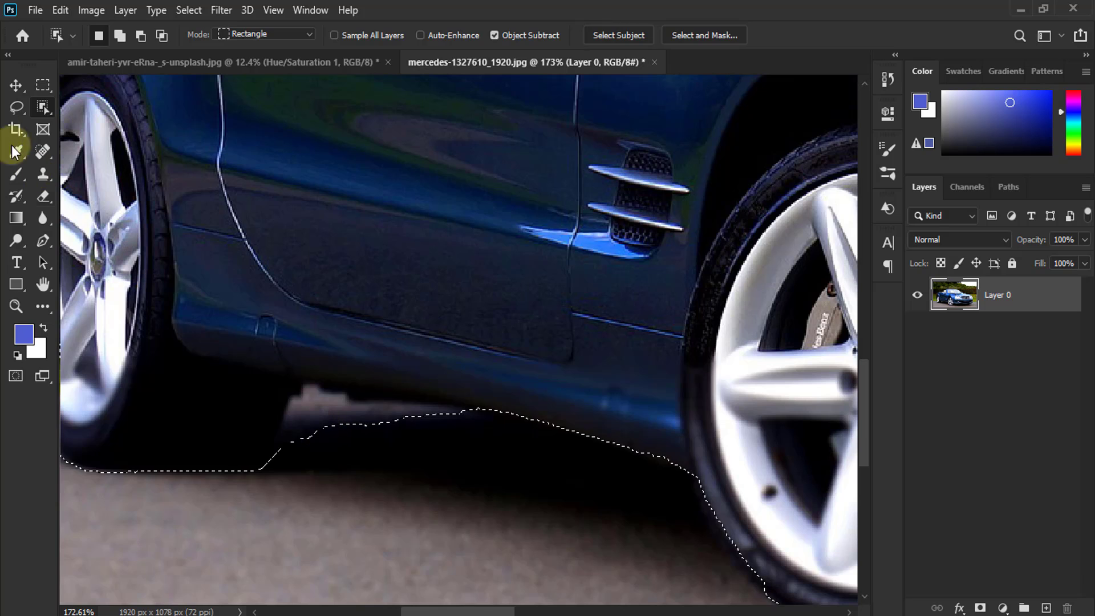
left_click(14, 111)
left_click(81, 107)
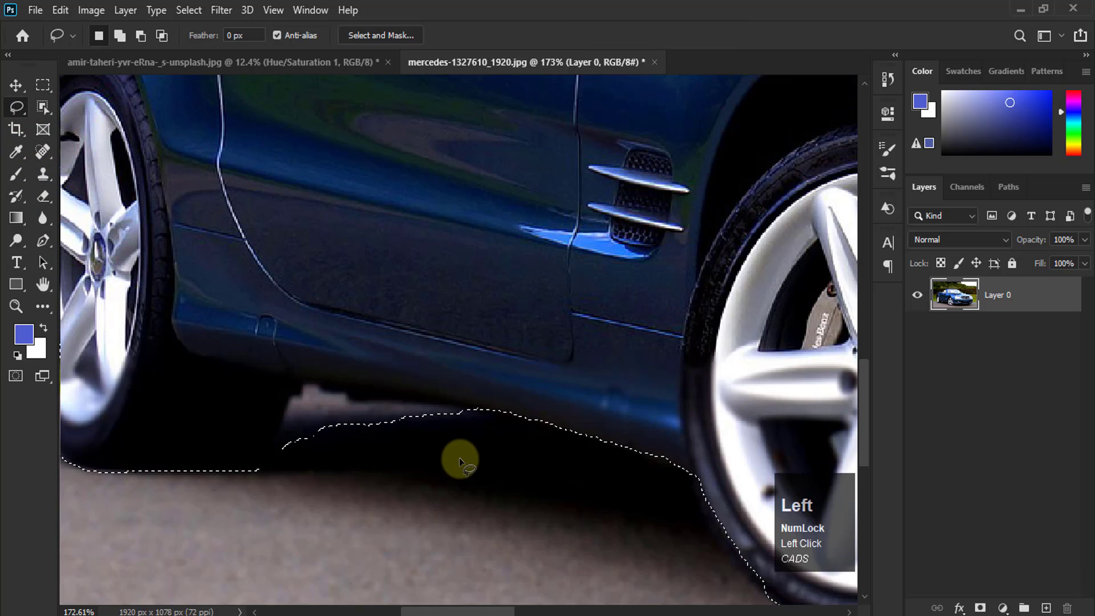
left_click(485, 414, "alt")
mouse_move(467, 408)
left_mouse_down()
mouse_move(294, 383)
mouse_move(272, 455)
mouse_move(301, 466)
mouse_move(351, 444)
mouse_move(488, 425)
left_mouse_up()
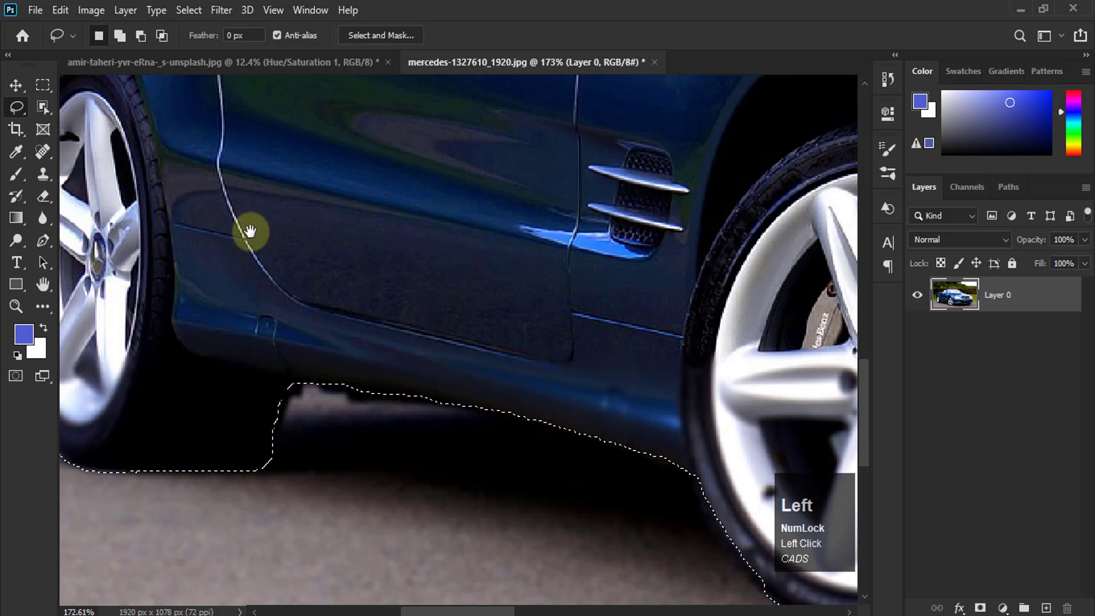
Add the missed edge around the tail light and rear bumper to the car selection with the Lasso tool.
left_click_drag(251, 231, 553, 401)
left_click_drag(462, 274, 505, 285)
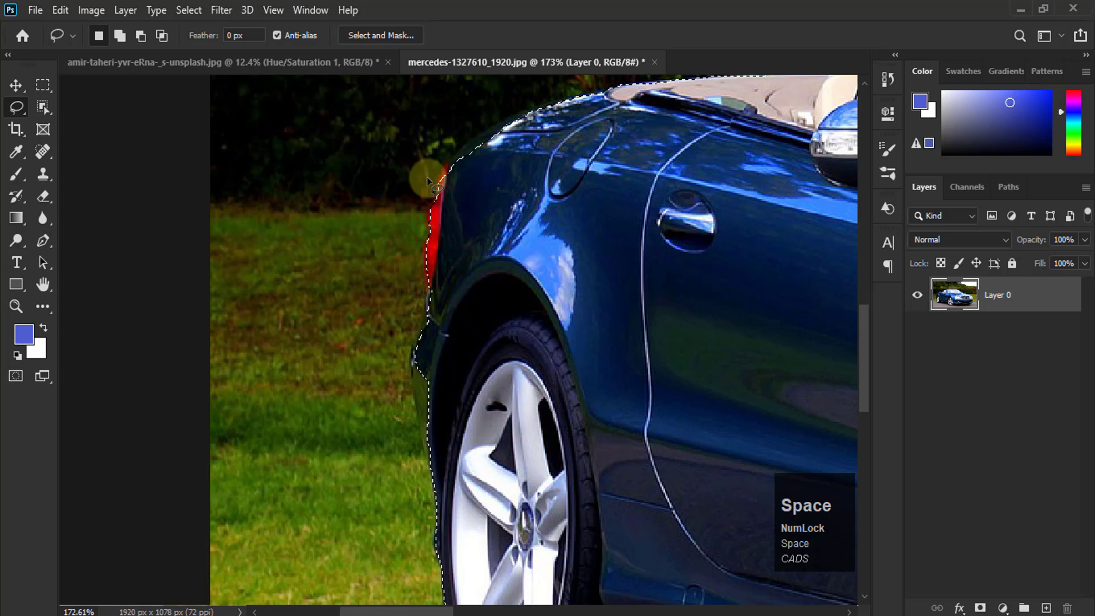
key("shift")
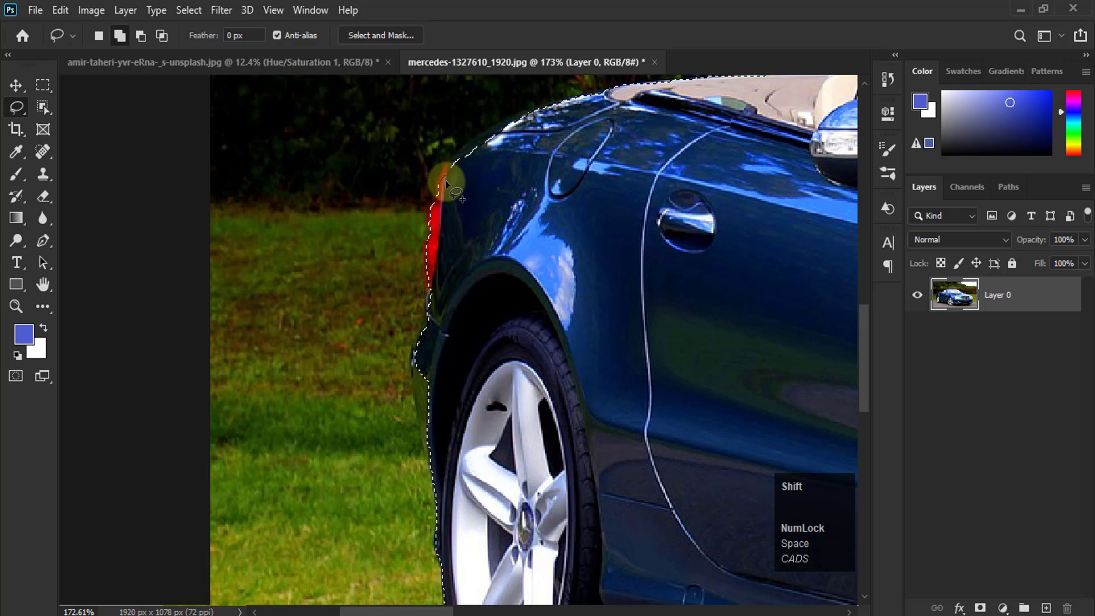
mouse_move(448, 179)
left_mouse_down()
mouse_move(448, 165)
mouse_move(421, 239)
mouse_move(411, 349)
mouse_move(429, 523)
mouse_move(435, 190)
left_mouse_up()
scroll(317, 230, "down", 4)
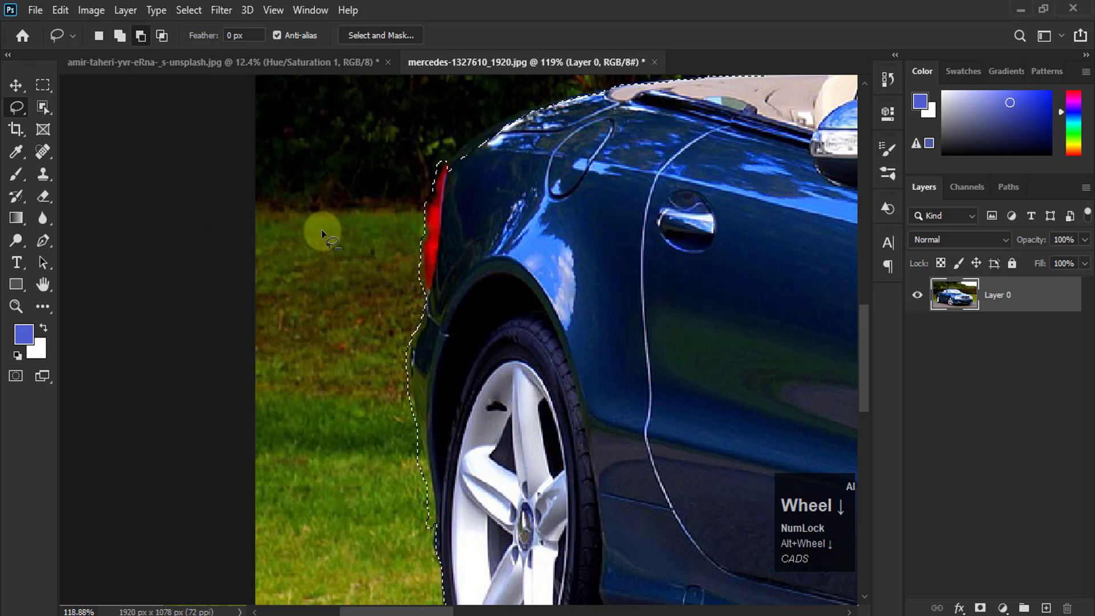
scroll(315, 233, "down", 2, "alt")
scroll(268, 222, "down", 2, "alt")
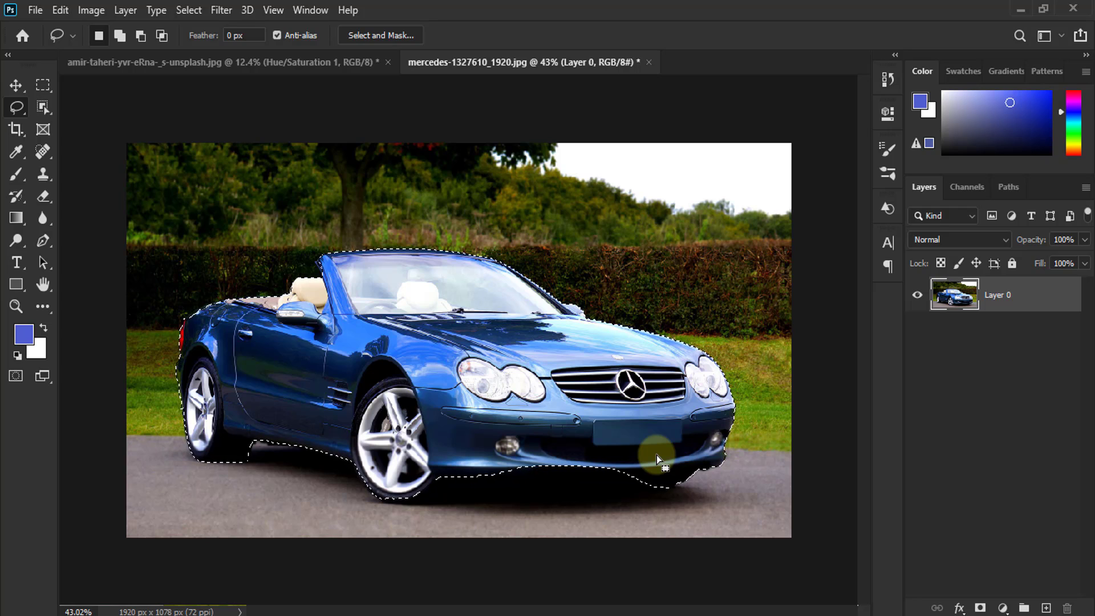
Add a Hue/Saturation adjustment layer masked to the selected car and recolour it green with a Master hue of -94.
left_click(1003, 608)
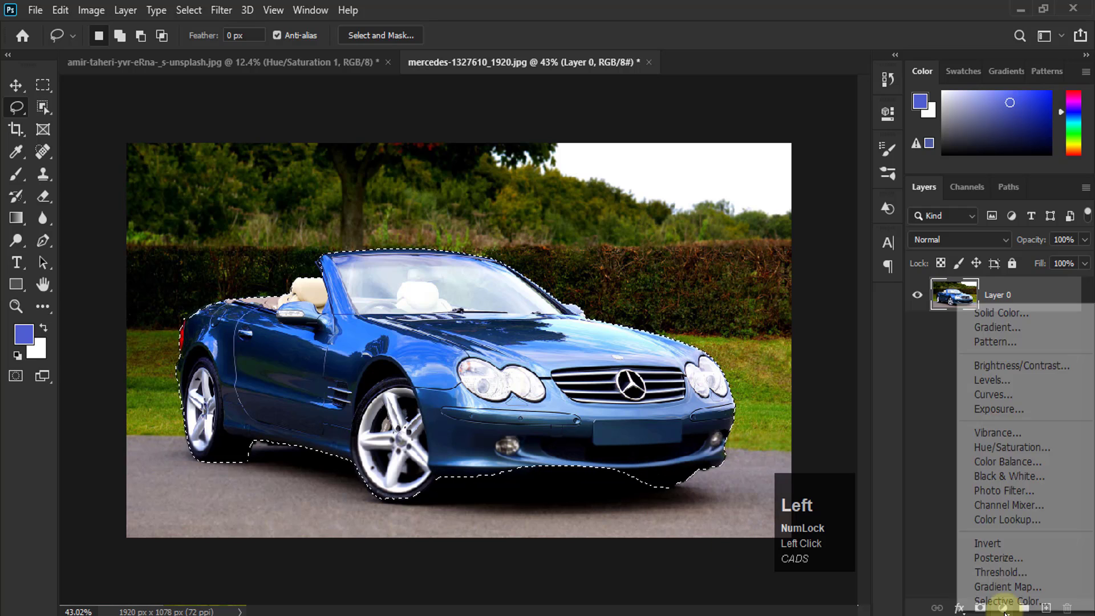
left_click(967, 447)
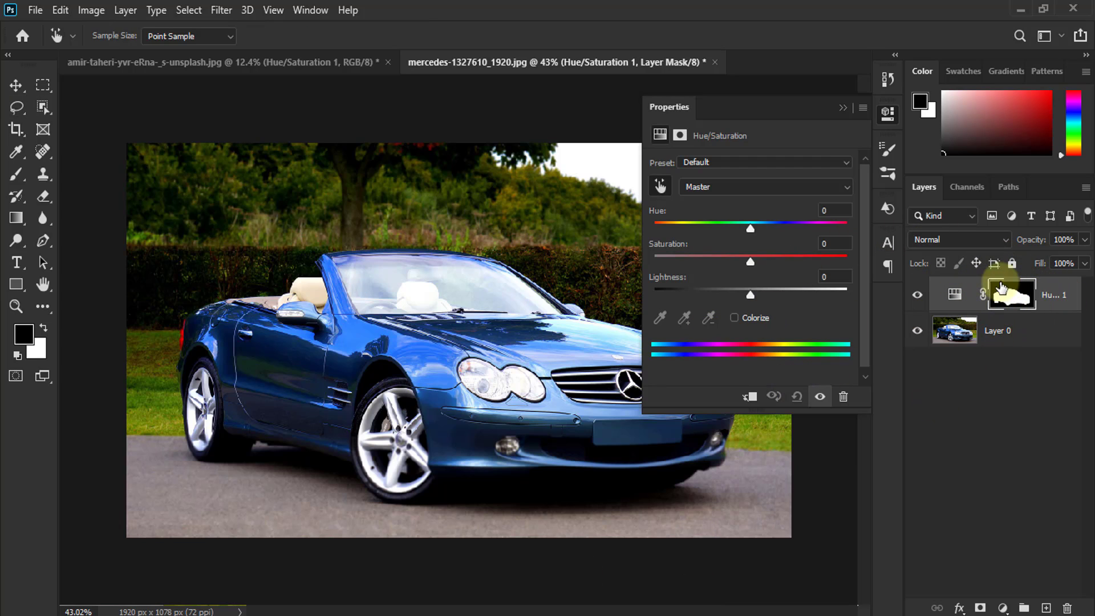
left_click(953, 298)
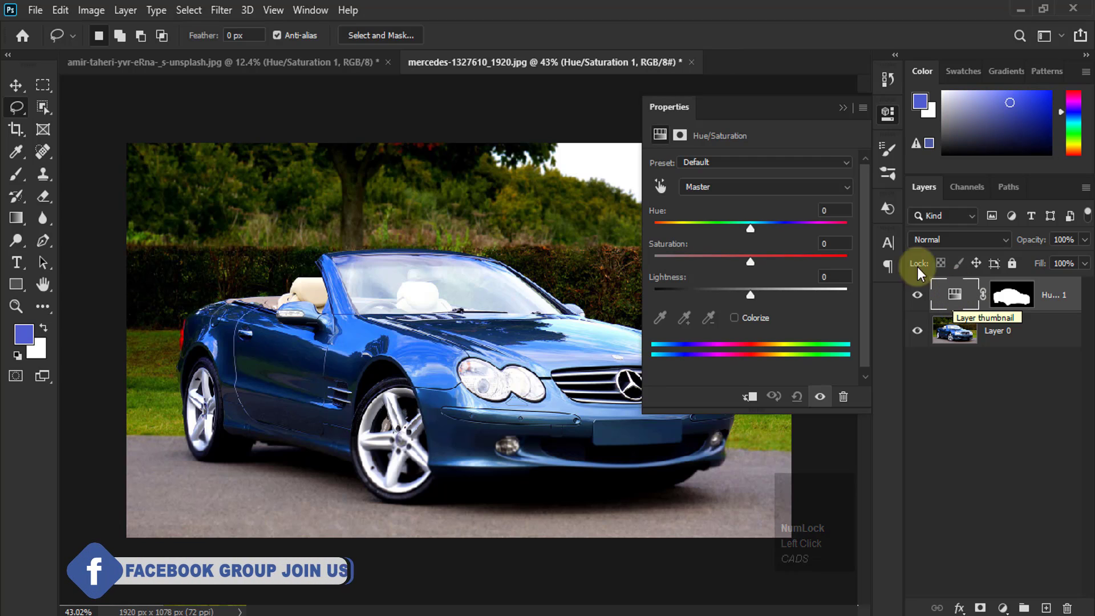
left_click_drag(752, 227, 690, 243)
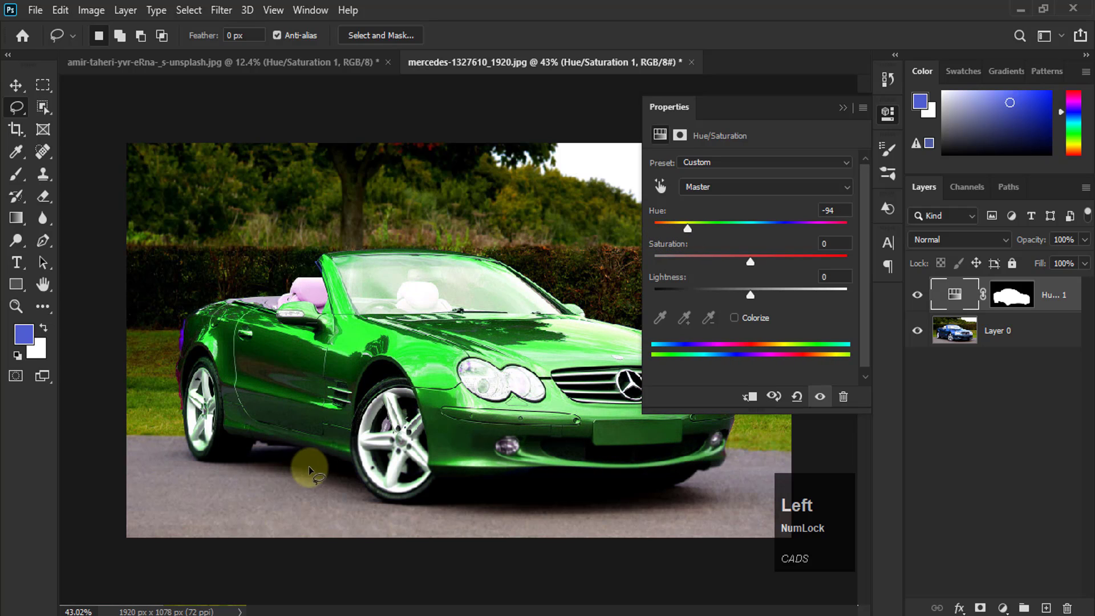
scroll(309, 466, "up", 8, "alt")
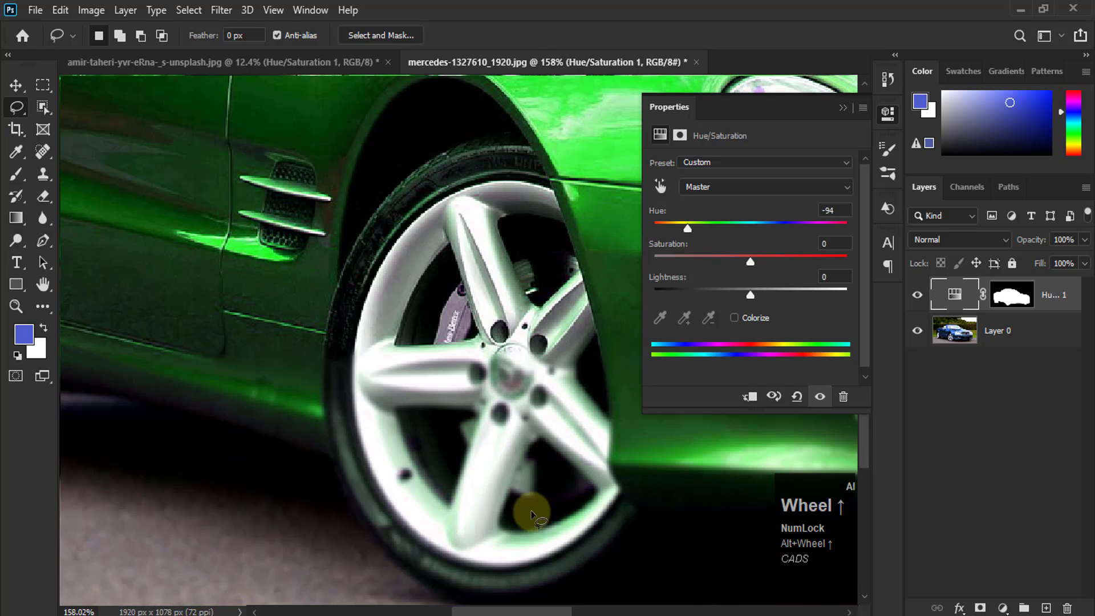
Paint the car's wheels out of the Hue/Saturation layer mask in black with a soft 76 px brush.
left_click(1011, 294)
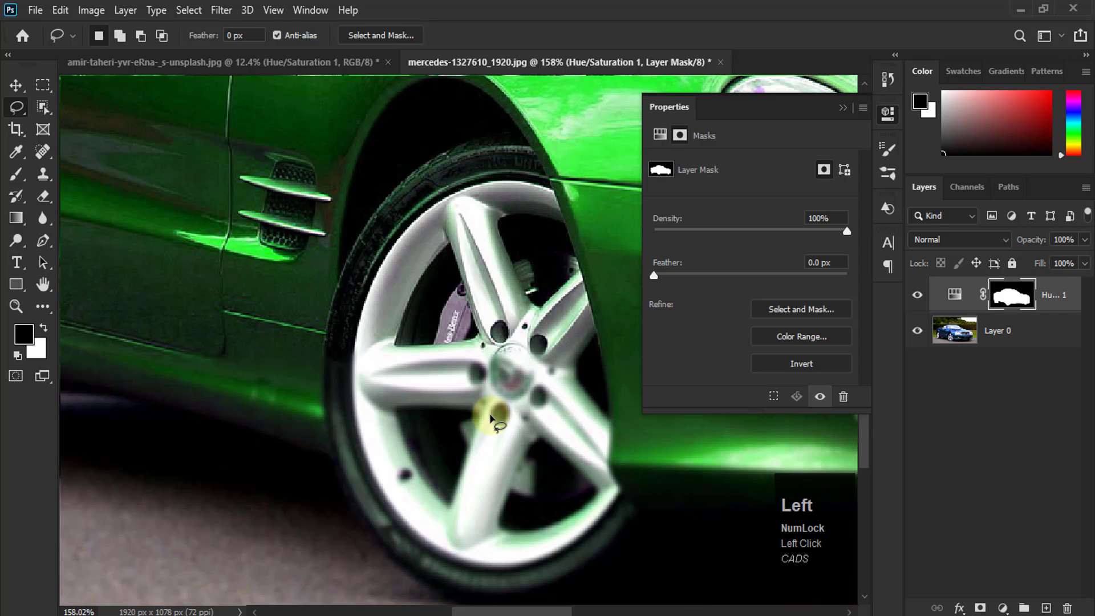
key("b")
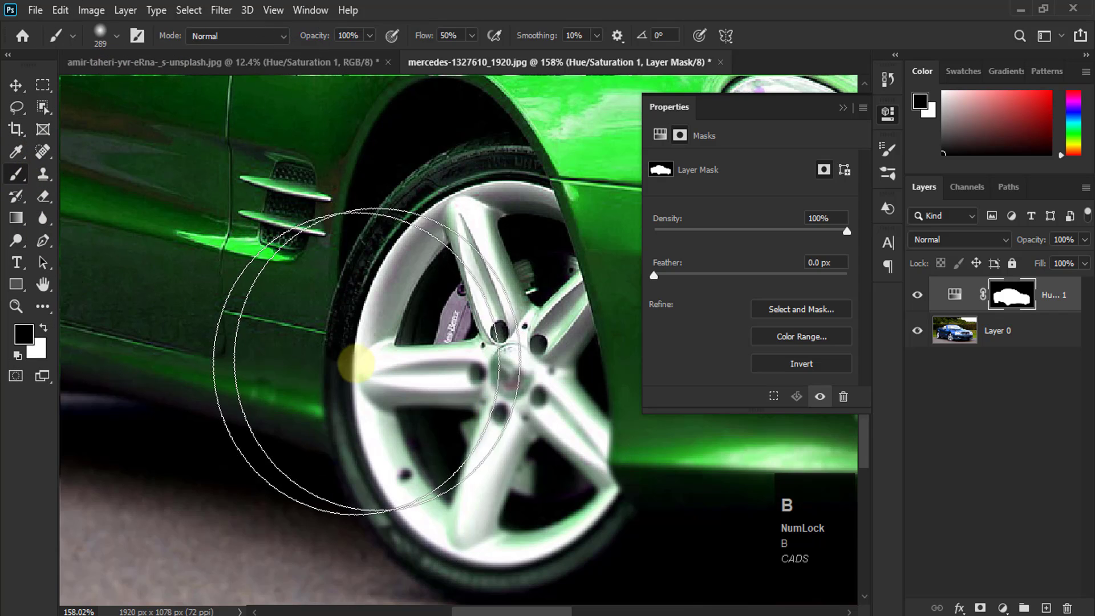
left_click_drag(468, 371, 324, 400)
mouse_move(457, 317)
left_mouse_down()
mouse_move(478, 205)
mouse_move(417, 198)
mouse_move(408, 267)
left_mouse_up()
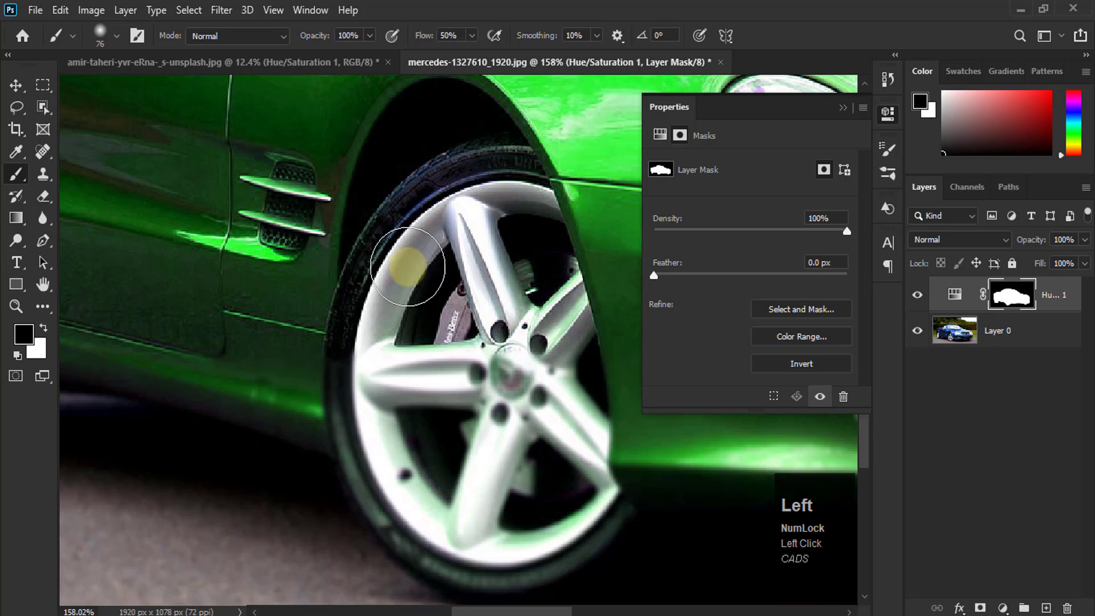
left_click(21, 333)
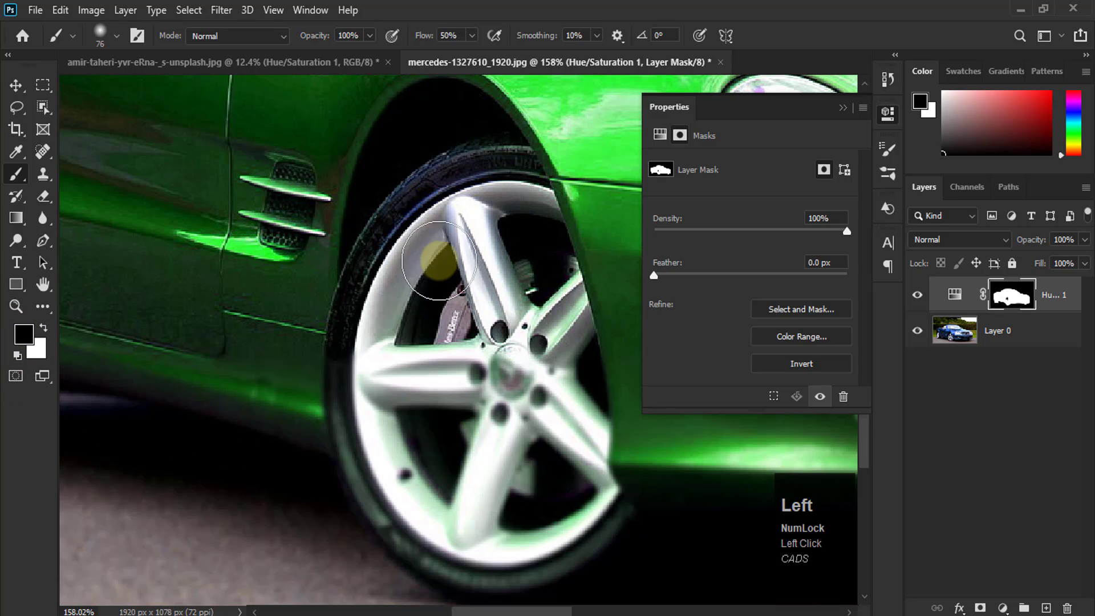
mouse_move(366, 333)
left_mouse_down()
mouse_move(366, 452)
mouse_move(420, 518)
mouse_move(550, 525)
mouse_move(549, 371)
mouse_move(512, 507)
mouse_move(456, 347)
mouse_move(472, 261)
mouse_move(502, 195)
mouse_move(561, 367)
mouse_move(557, 506)
mouse_move(588, 532)
mouse_move(562, 465)
mouse_move(507, 214)
mouse_move(458, 305)
mouse_move(344, 316)
mouse_move(327, 433)
mouse_move(648, 396)
mouse_move(623, 430)
mouse_move(522, 414)
mouse_move(513, 399)
mouse_move(496, 485)
mouse_move(516, 206)
mouse_move(494, 342)
mouse_move(477, 257)
mouse_move(489, 359)
mouse_move(559, 334)
left_mouse_up()
key("space")
left_click_drag(508, 214, 559, 473)
Reduce the brush to about 14 px and paint the purple tail light out of the car's layer mask.
scroll(502, 372, "up", 2)
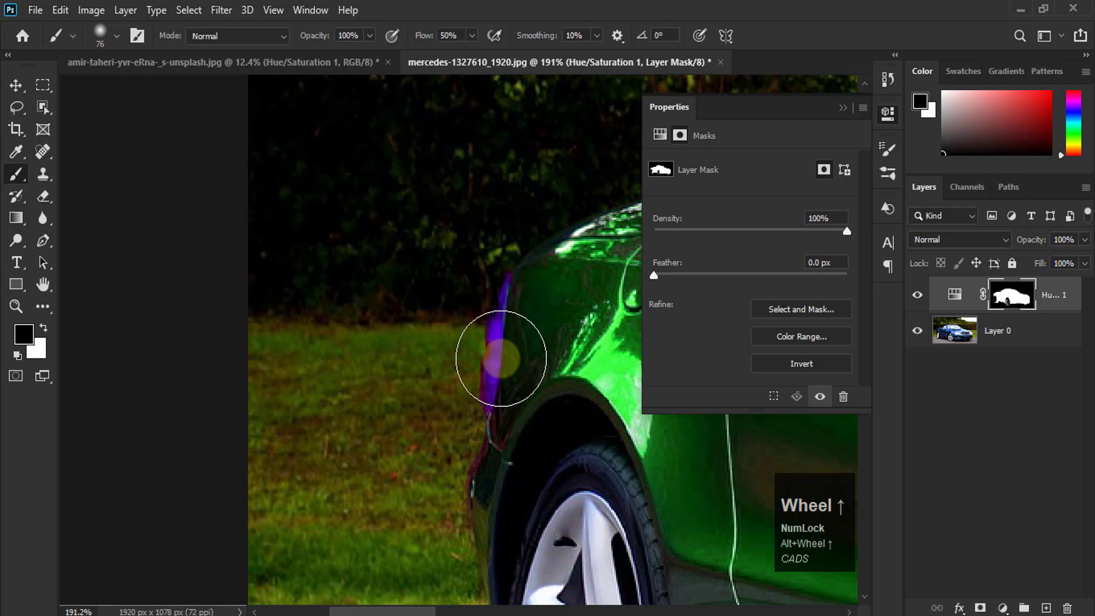
right_click(531, 371, "alt")
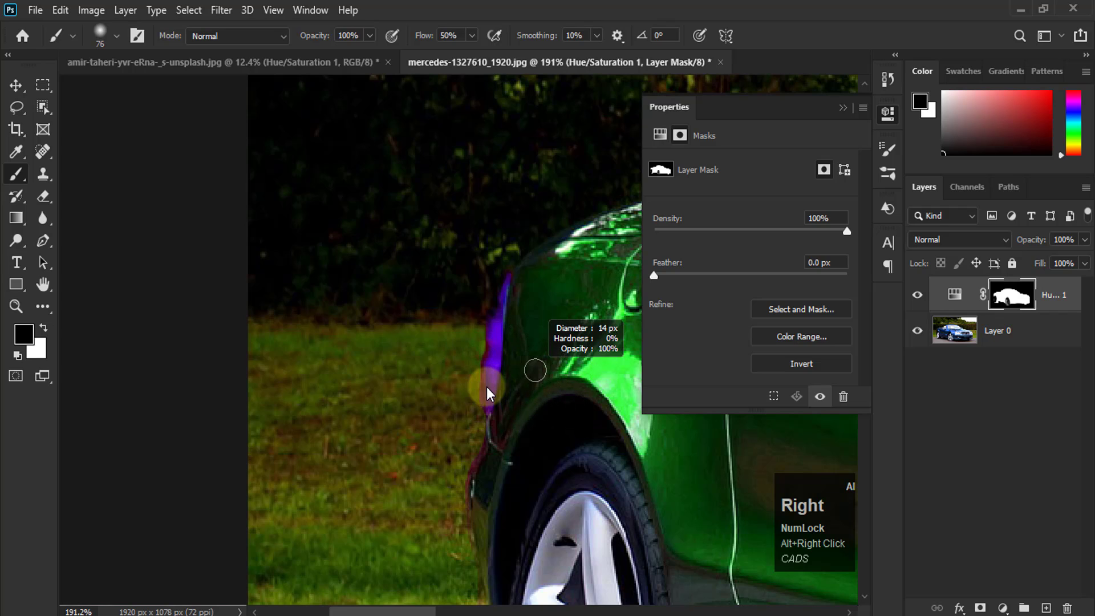
mouse_move(502, 279)
left_mouse_down()
mouse_move(482, 414)
mouse_move(504, 296)
left_mouse_up()
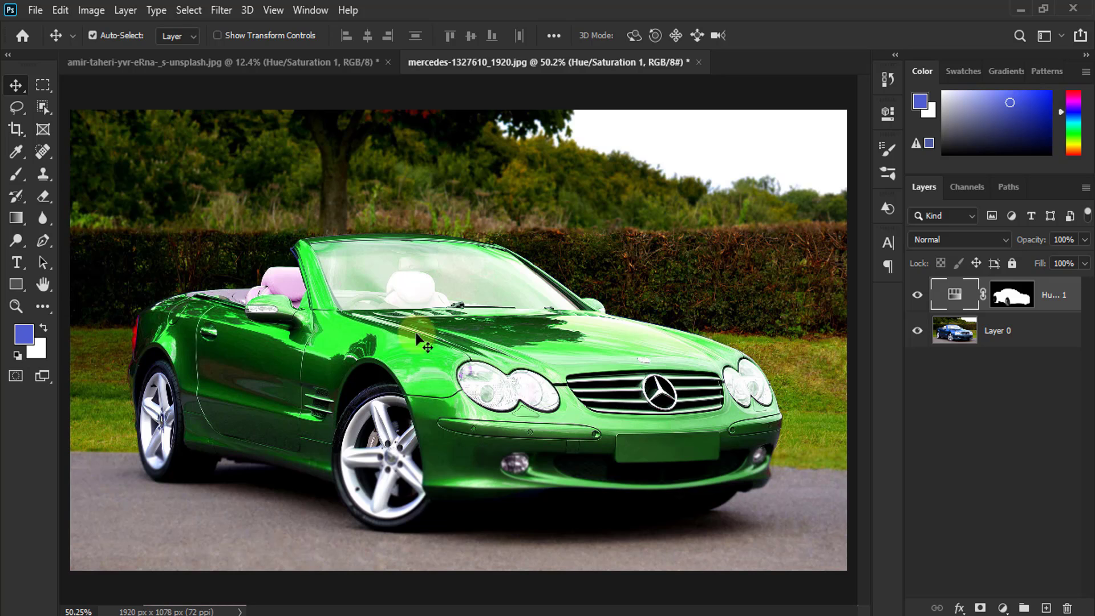
Open the car's Hue/Saturation settings and extend the upper falloff of the Blues range to 18°.
left_click(889, 114)
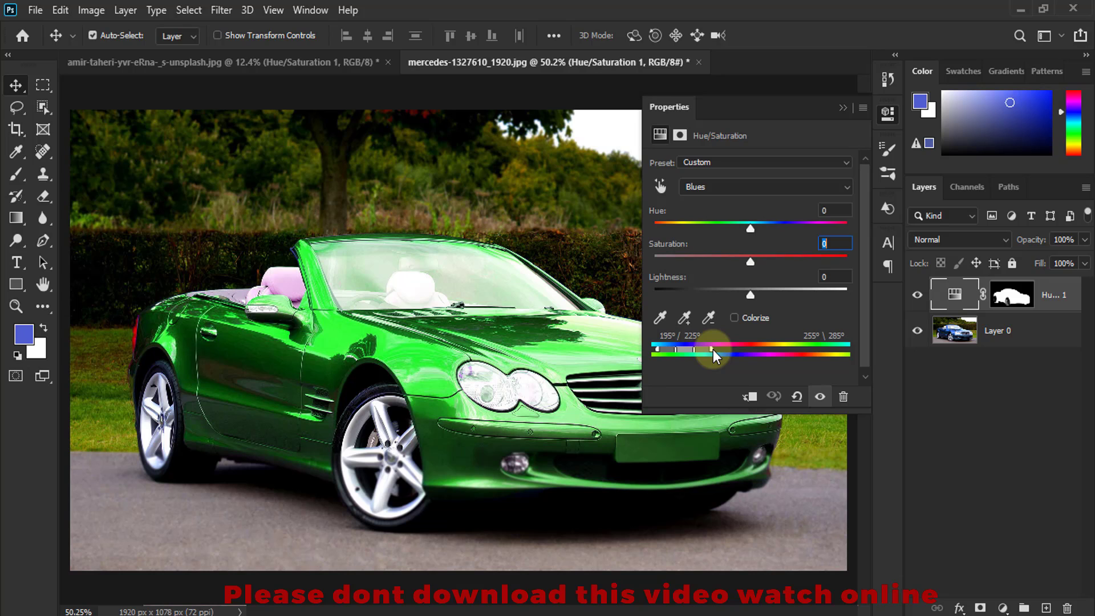
left_click_drag(711, 347, 775, 350)
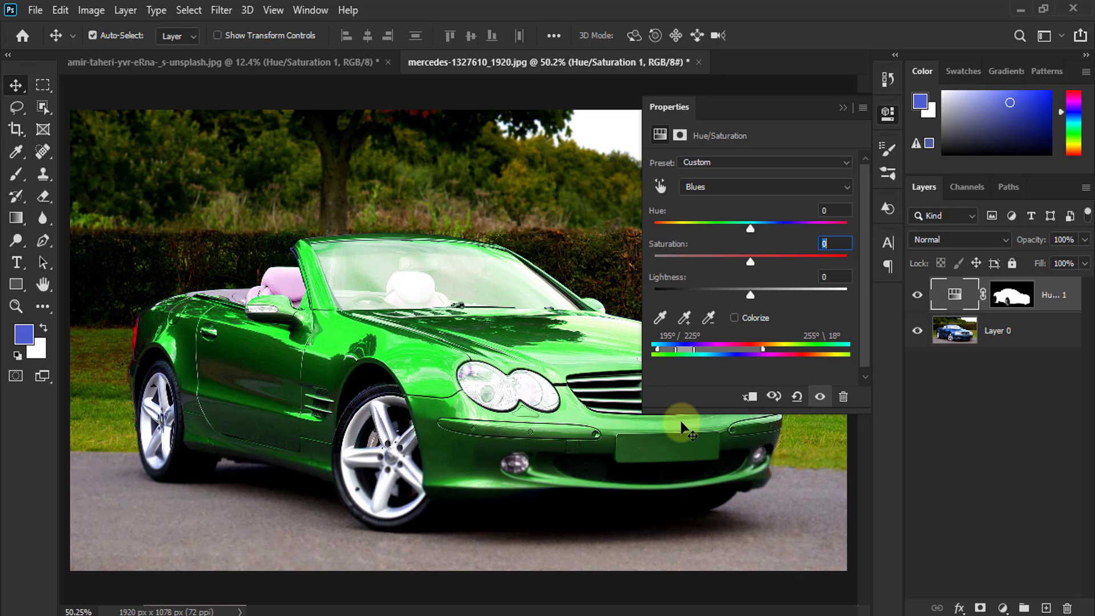
Switch to the portrait image and target its Yellows range by sampling the dress with the on-image adjustment tool.
left_click(300, 61)
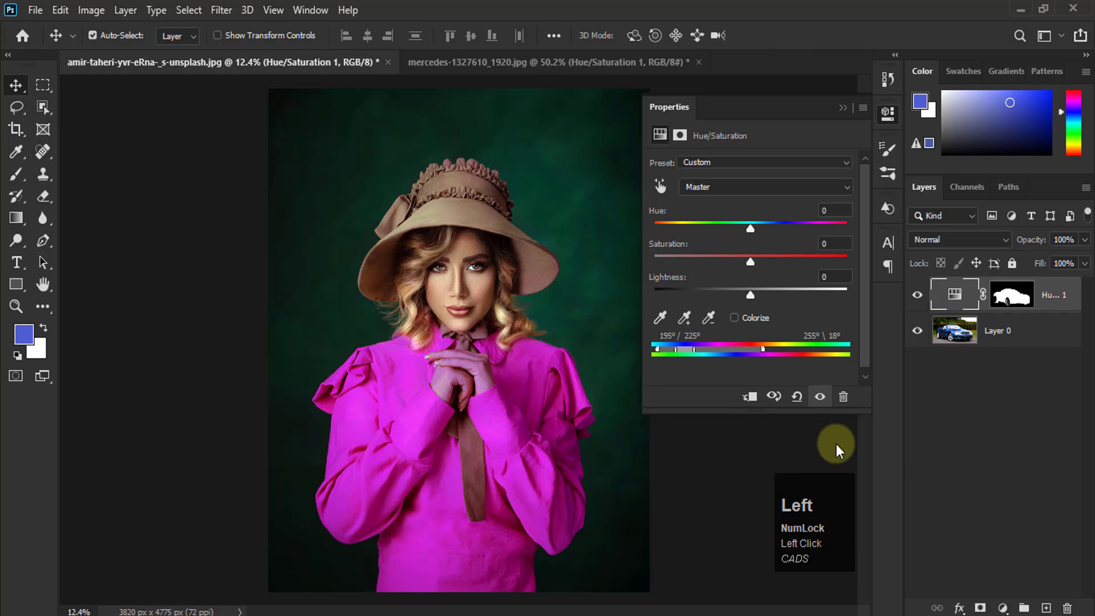
scroll(513, 425, "up", 3, "alt")
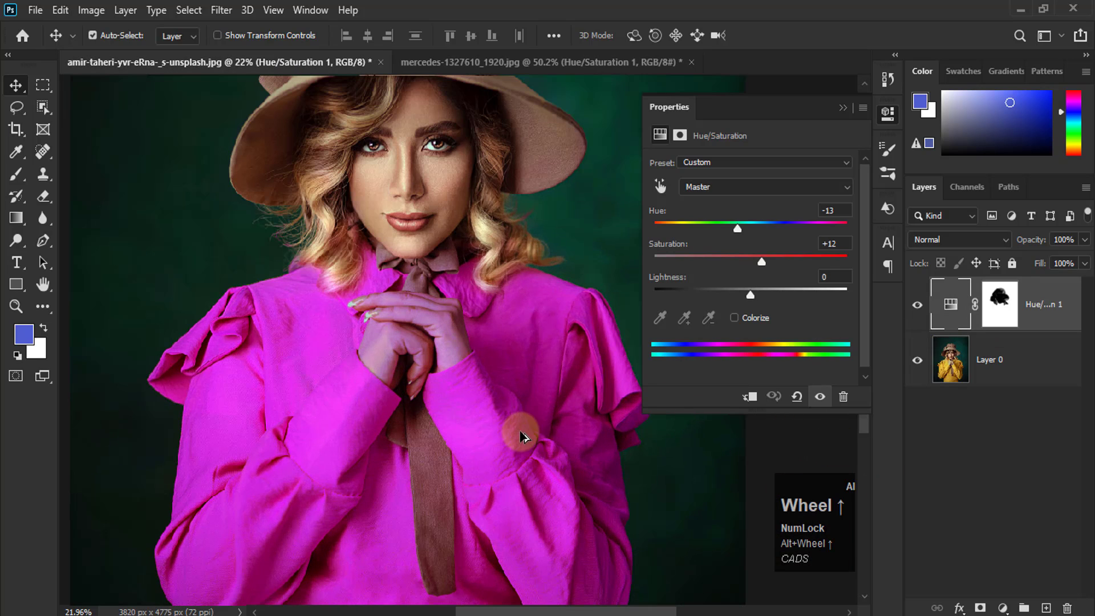
left_click(660, 186)
left_click(312, 334)
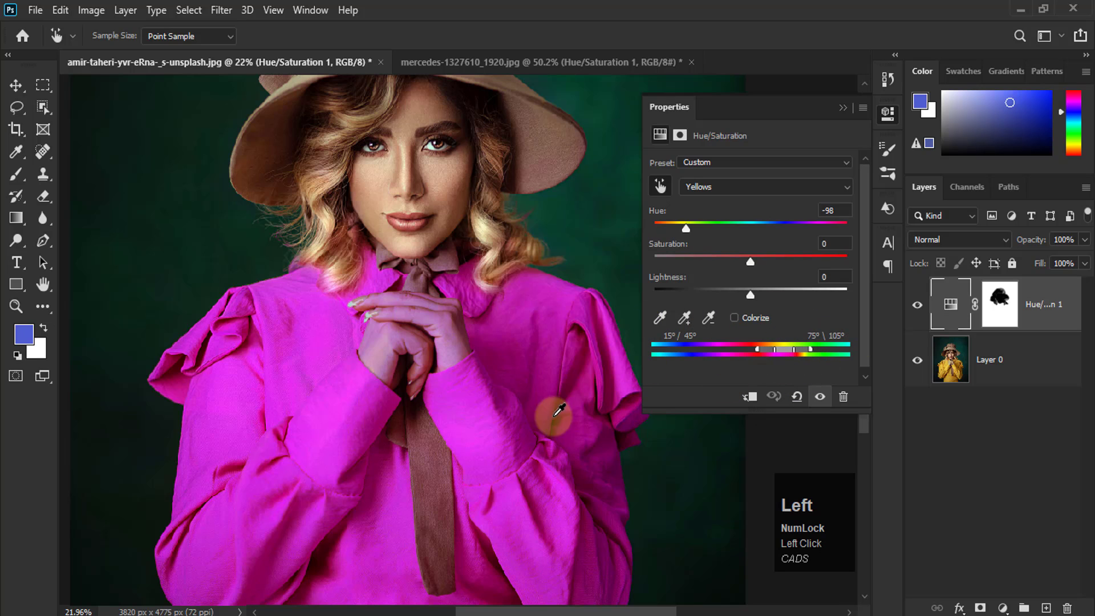
Widen the dress's targeted colour range to 314°/84° at the lower end and 124°\167° at the upper end.
scroll(442, 393, "up", 2, "alt")
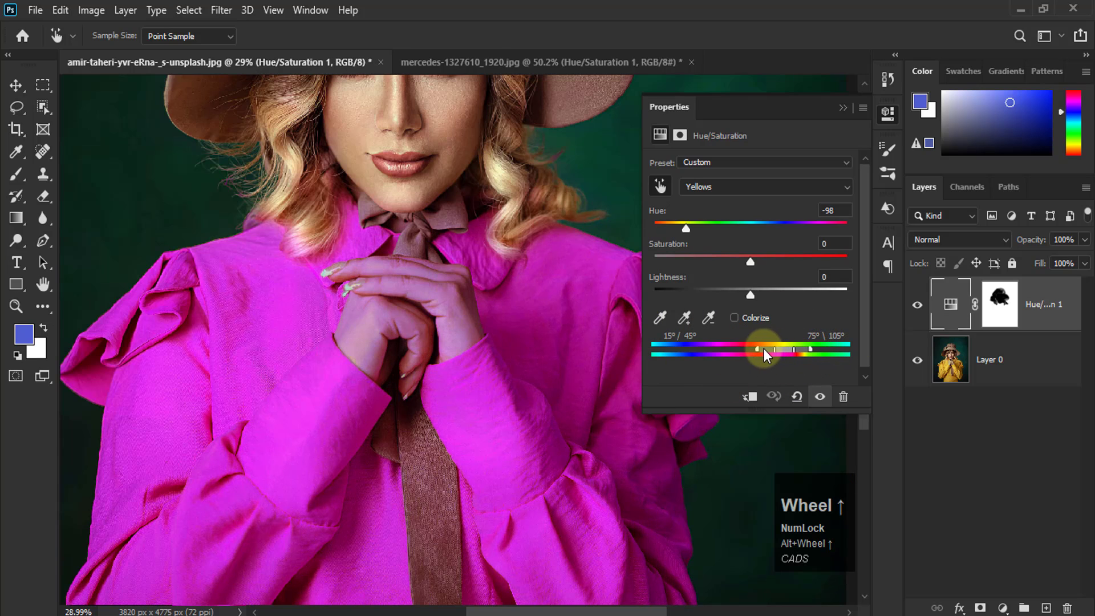
left_click(750, 349)
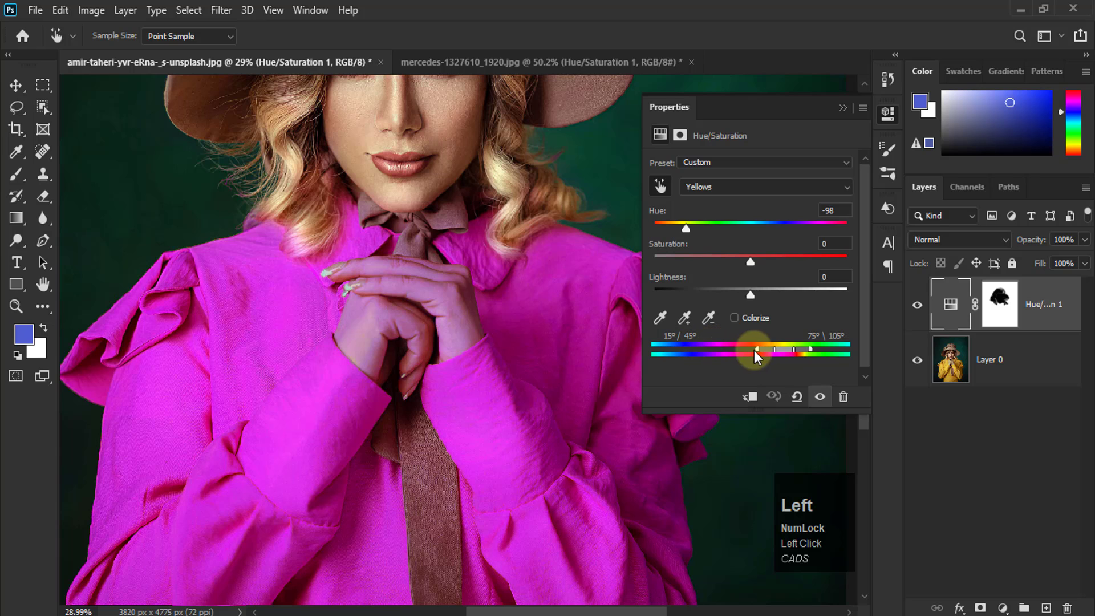
mouse_move(754, 351)
left_mouse_down()
mouse_move(725, 352)
mouse_move(762, 353)
left_mouse_up()
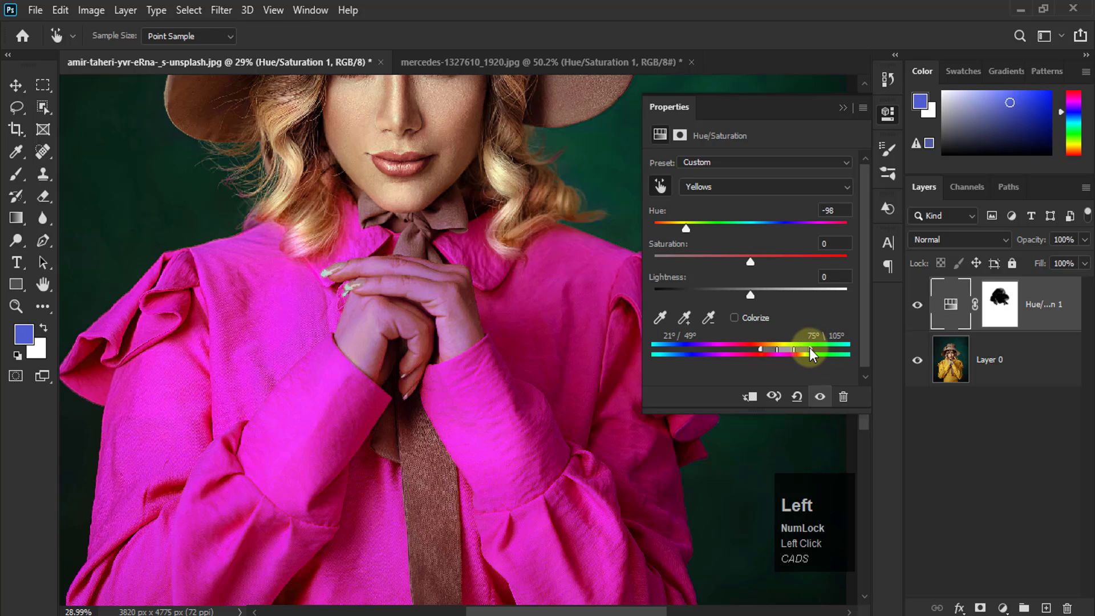
mouse_move(820, 349)
left_mouse_down()
mouse_move(844, 348)
mouse_move(819, 350)
left_mouse_up()
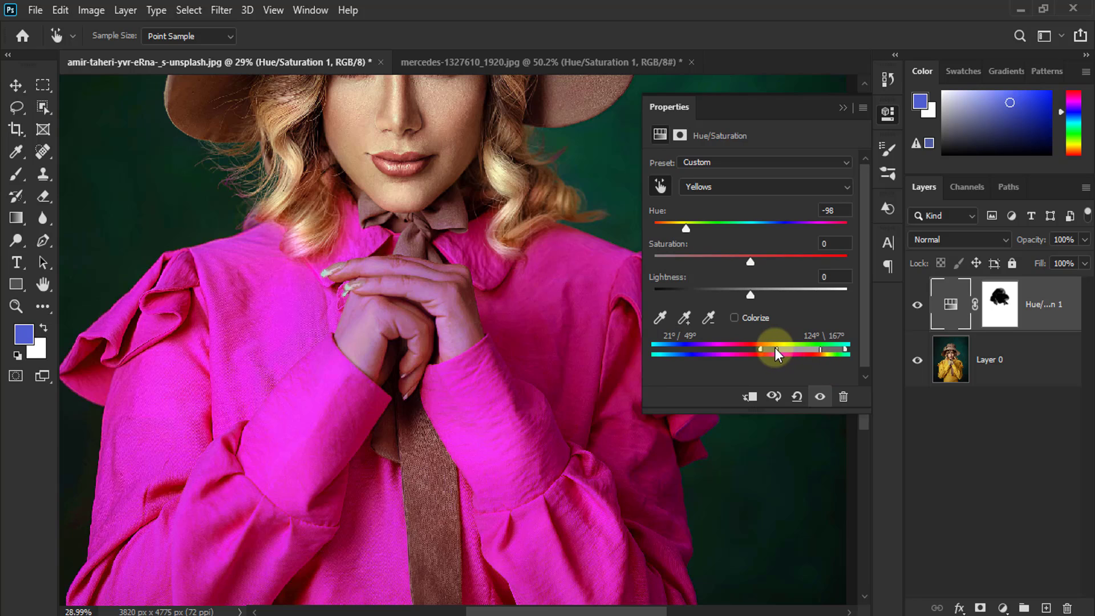
left_click_drag(776, 349, 797, 350)
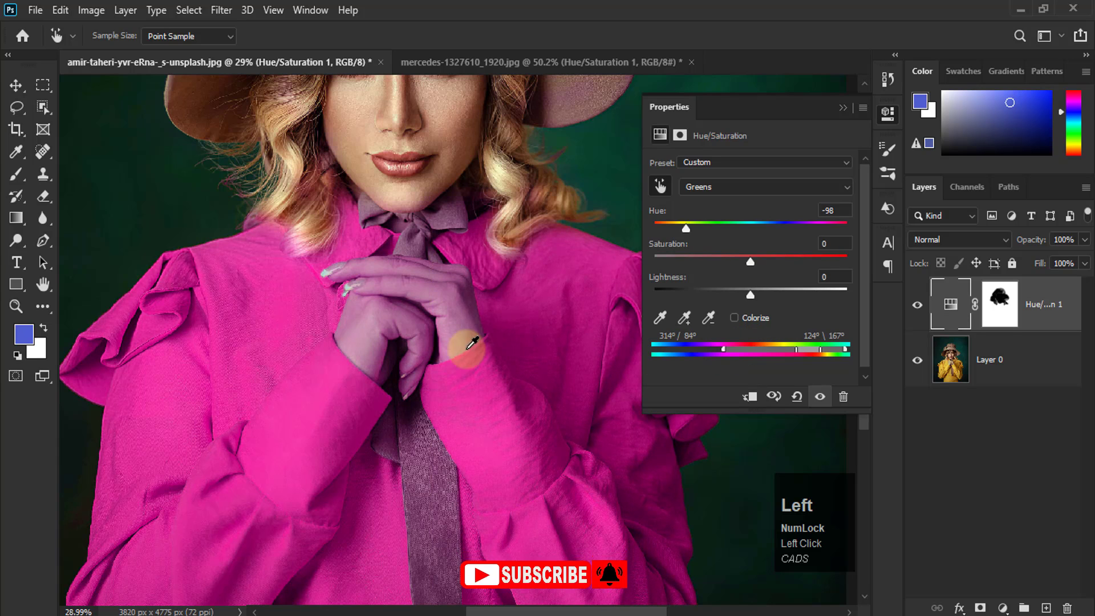
Compare the whole portrait with and without the Hue/Saturation adjustment by toggling the layer's visibility.
scroll(349, 281, "down", 5, "alt")
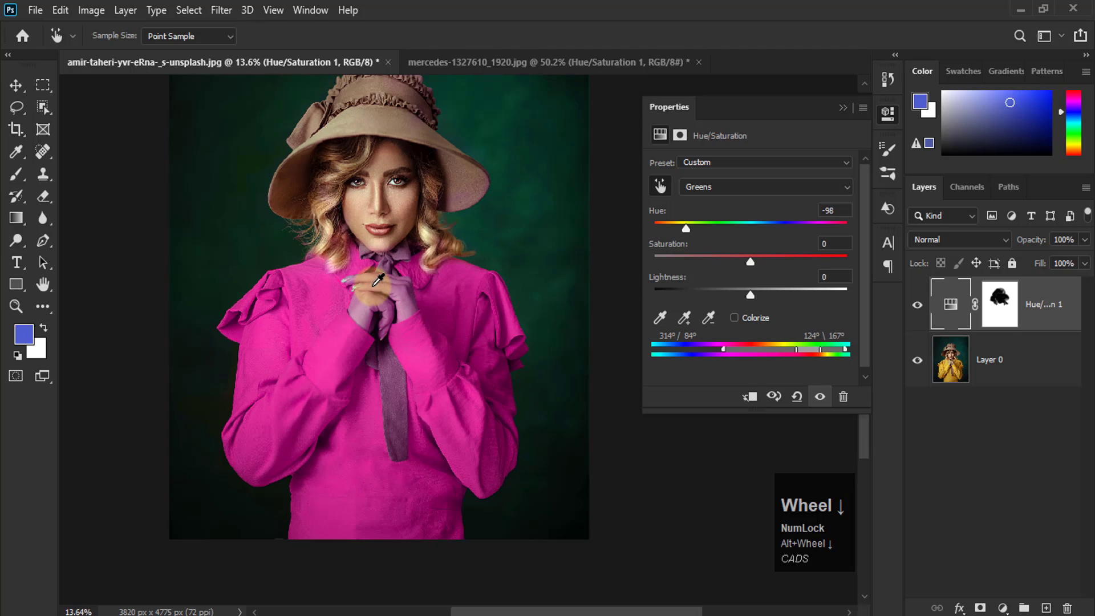
scroll(494, 359, "down", 1, "alt")
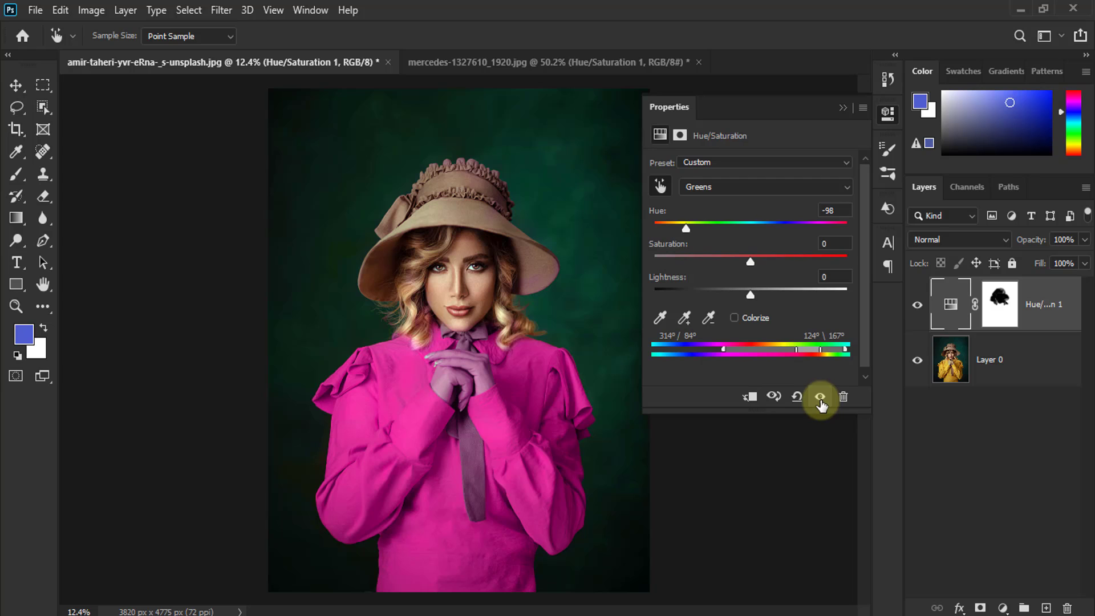
left_click(917, 306)
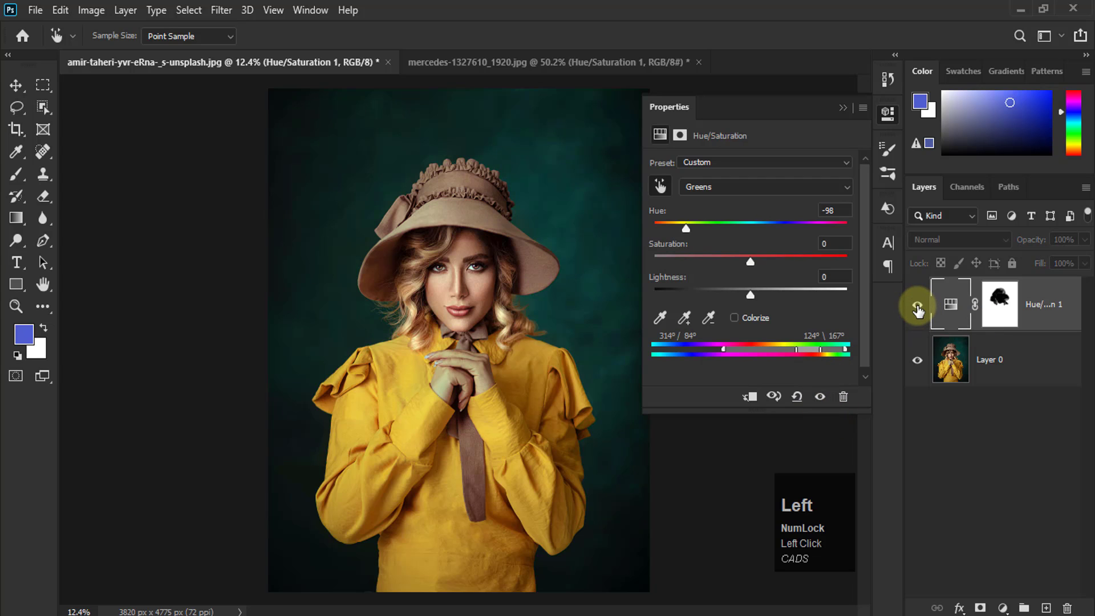
left_click(819, 397)
left_click(819, 396)
left_click(819, 396)
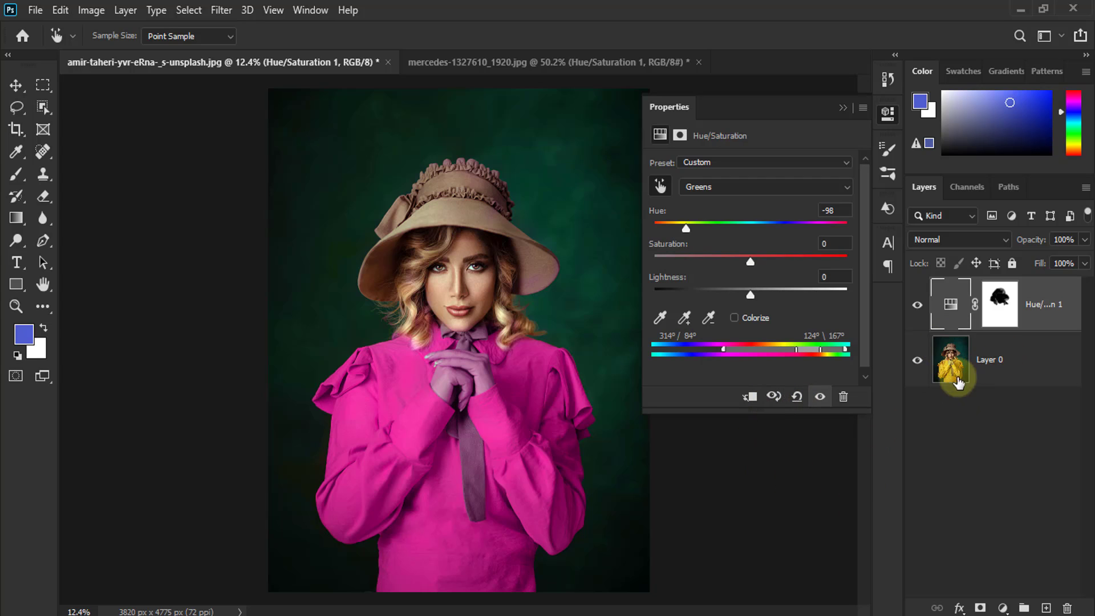
View the previous state of the Hue/Saturation adjustment and try clipping the adjustment to the layer below.
left_click(773, 396)
left_click(774, 397)
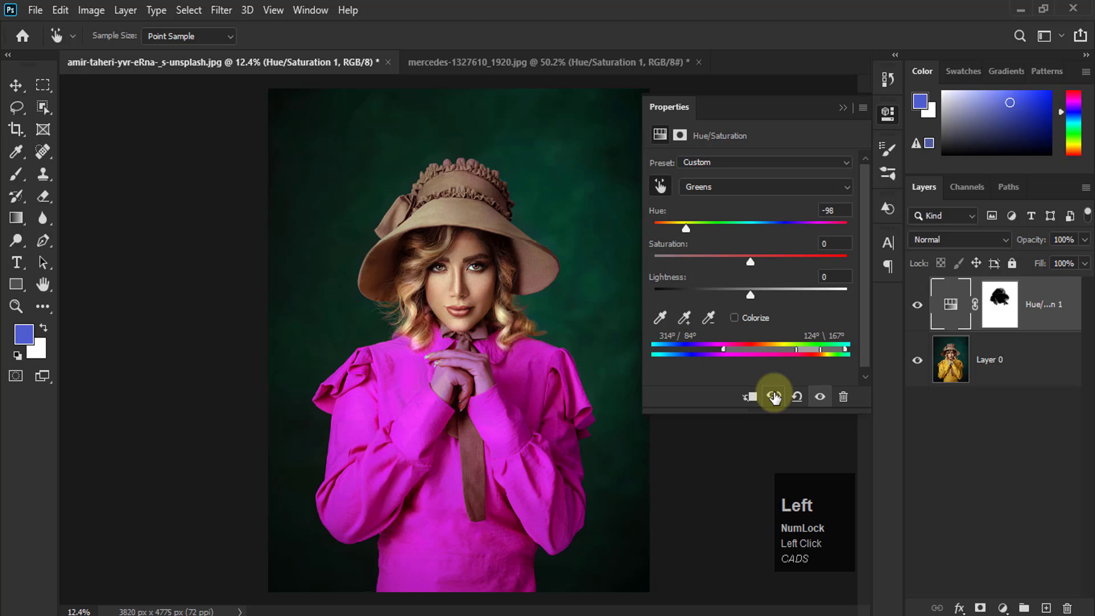
left_click(774, 398)
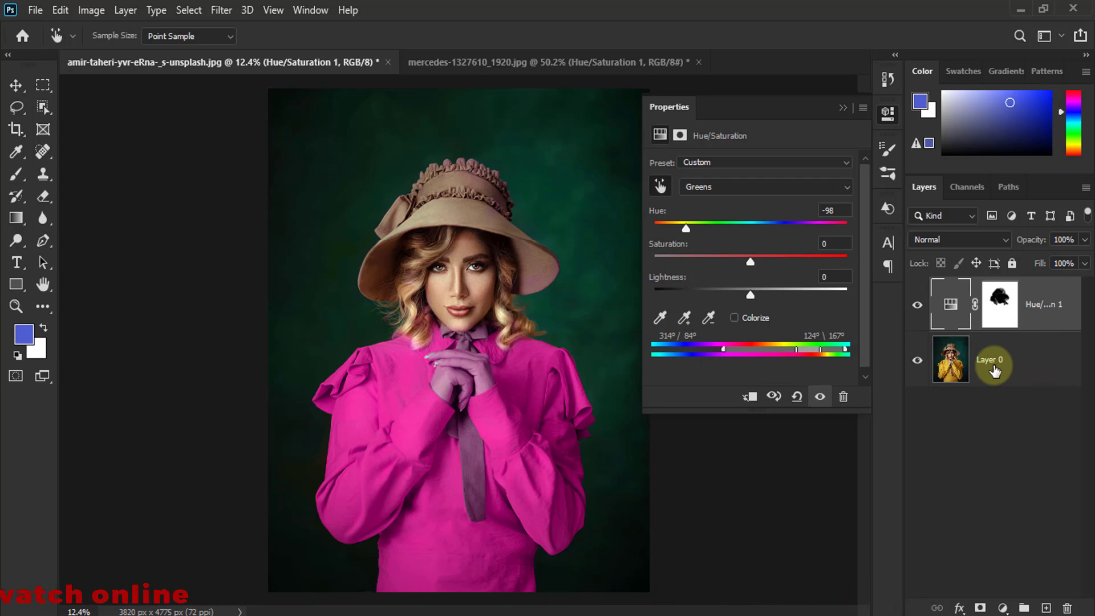
left_click(750, 396)
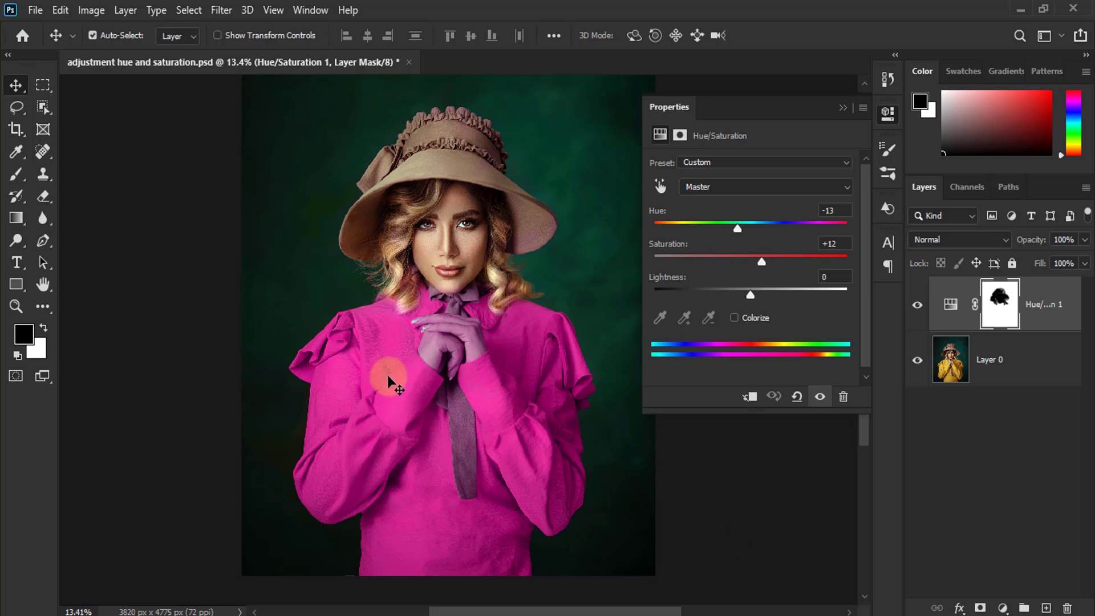
Paint the woman's hands out of the Hue/Saturation layer mask in black with a soft 99 px brush.
scroll(390, 383, "up", 2)
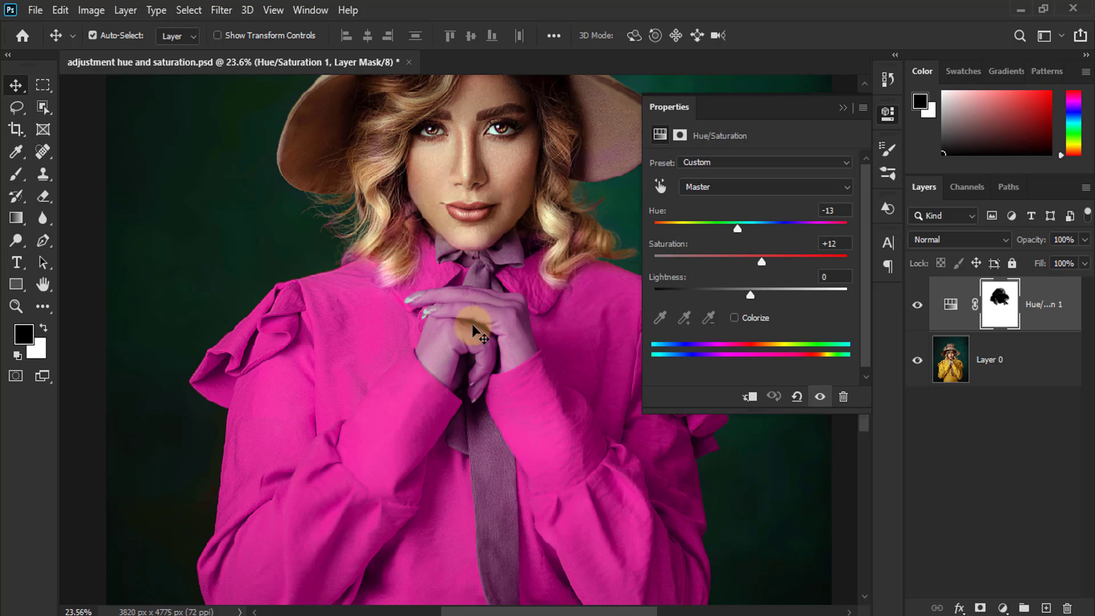
key("b")
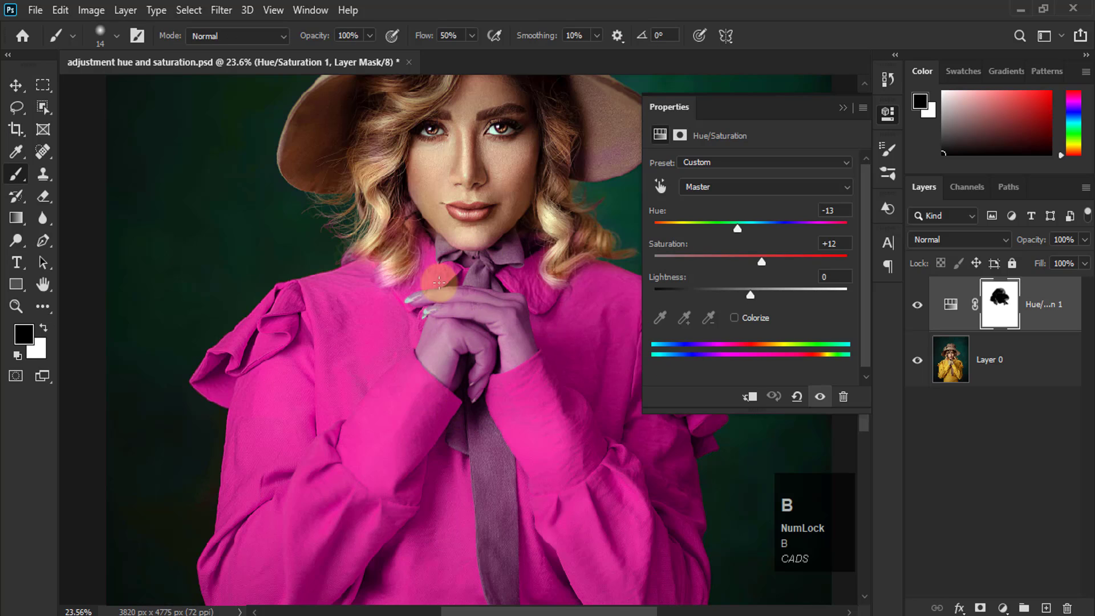
right_click(336, 295, "alt")
mouse_move(372, 320)
left_mouse_down()
mouse_move(420, 352)
mouse_move(392, 341)
mouse_move(402, 346)
left_mouse_up()
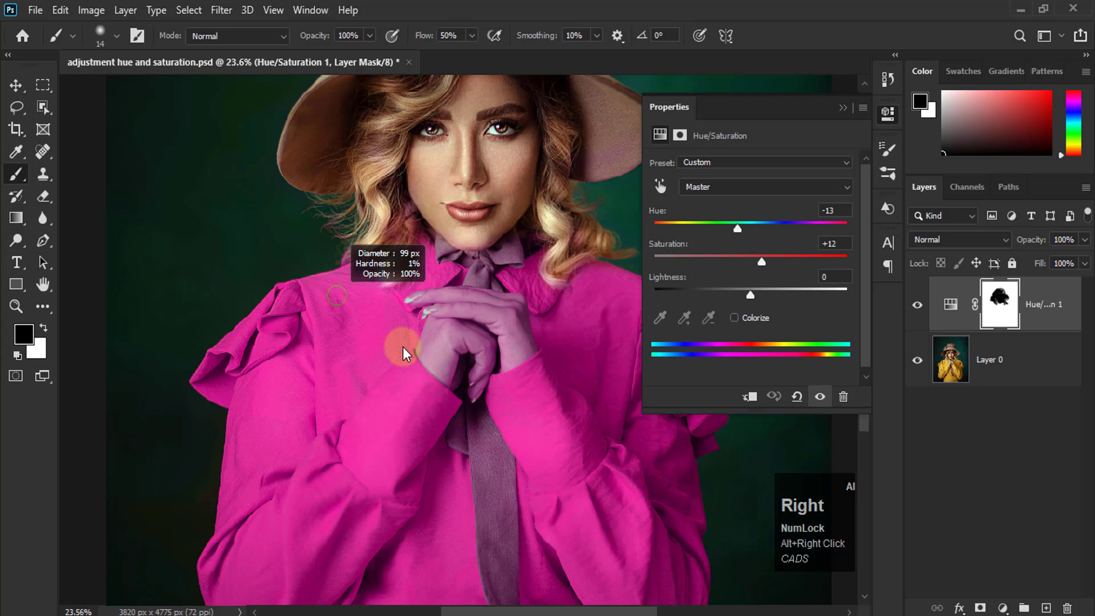
left_click(999, 299)
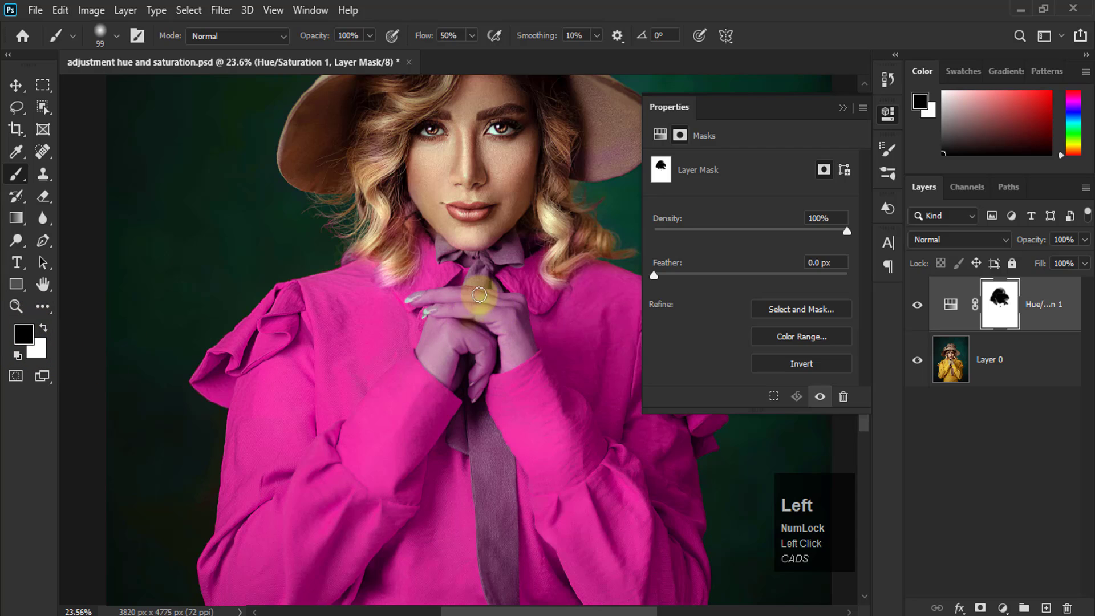
mouse_move(451, 299)
left_mouse_down()
mouse_move(415, 295)
mouse_move(469, 293)
mouse_move(423, 351)
mouse_move(450, 380)
mouse_move(464, 360)
mouse_move(452, 381)
mouse_move(471, 354)
mouse_move(478, 399)
mouse_move(487, 357)
mouse_move(477, 341)
mouse_move(441, 350)
mouse_move(429, 336)
mouse_move(449, 329)
mouse_move(484, 346)
mouse_move(454, 361)
mouse_move(443, 350)
mouse_move(531, 343)
mouse_move(487, 304)
mouse_move(514, 318)
mouse_move(475, 361)
mouse_move(467, 317)
left_mouse_up()
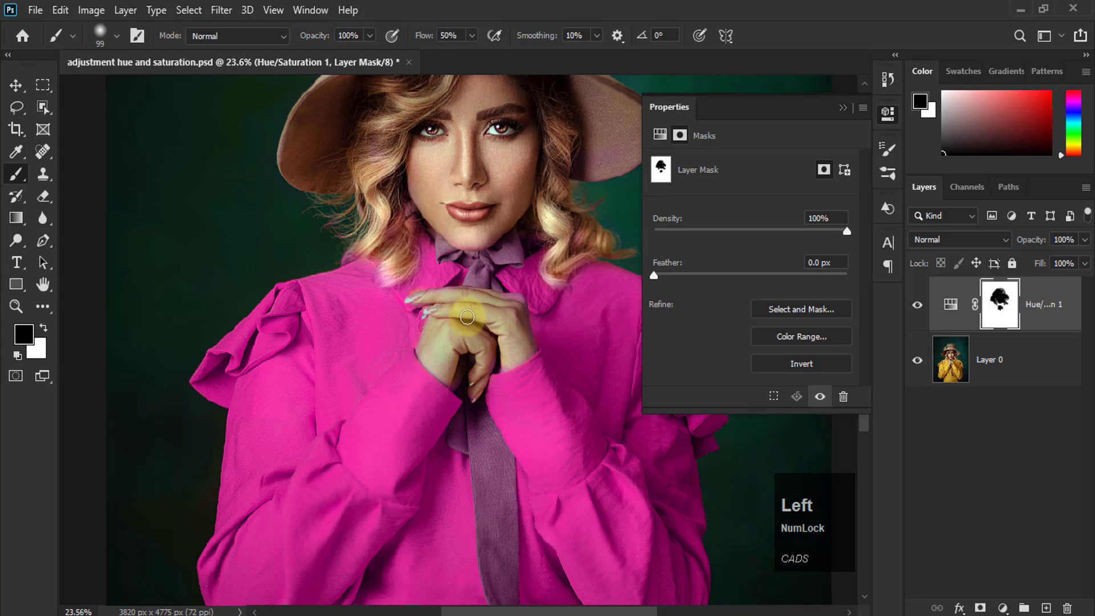
Paint the hanging ribbon and neck bow out of the Hue/Saturation layer mask in black.
mouse_move(494, 464)
left_mouse_down()
mouse_move(490, 518)
mouse_move(492, 448)
mouse_move(492, 514)
mouse_move(477, 414)
mouse_move(494, 512)
left_mouse_up()
scroll(479, 501, "up", 3, "alt")
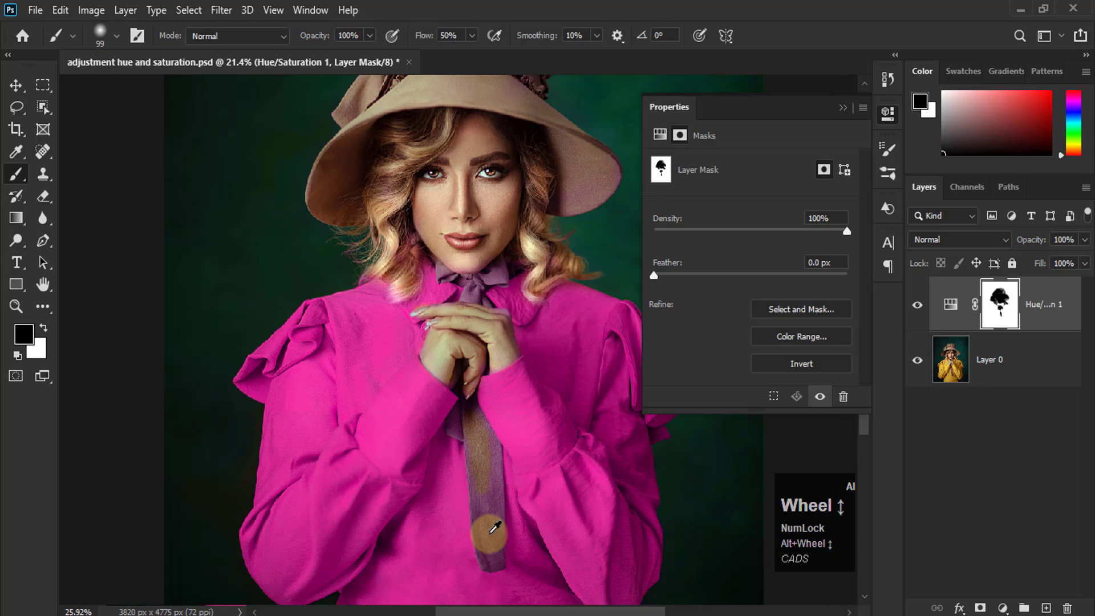
scroll(496, 529, "up", 2, "alt")
scroll(434, 251, "up", 2, "alt")
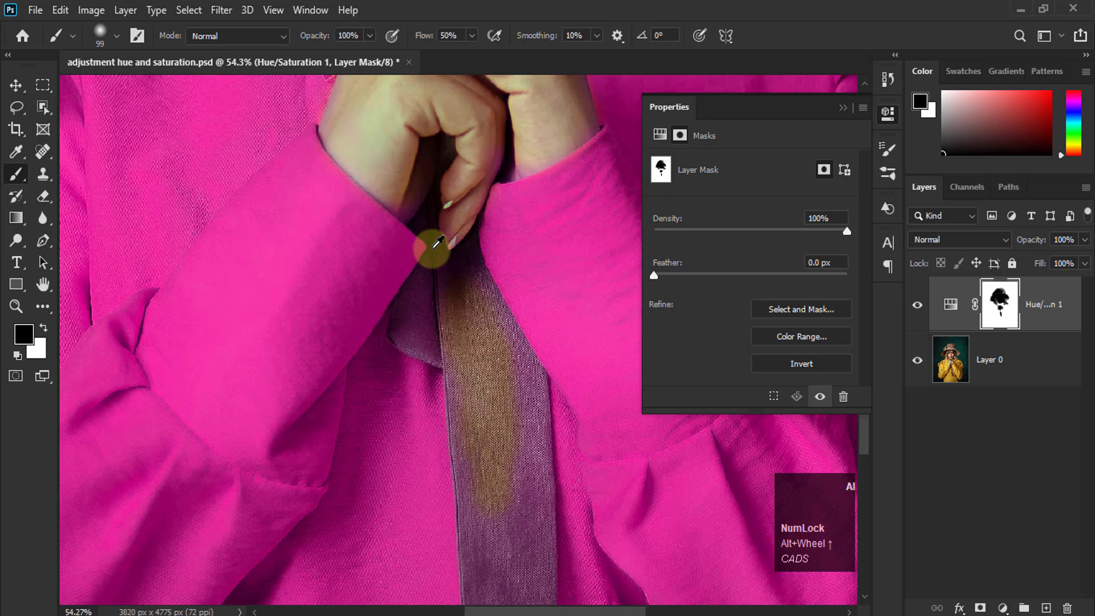
mouse_move(434, 304)
left_mouse_down()
mouse_move(435, 279)
mouse_move(401, 345)
left_mouse_up()
left_click_drag(473, 287, 556, 484)
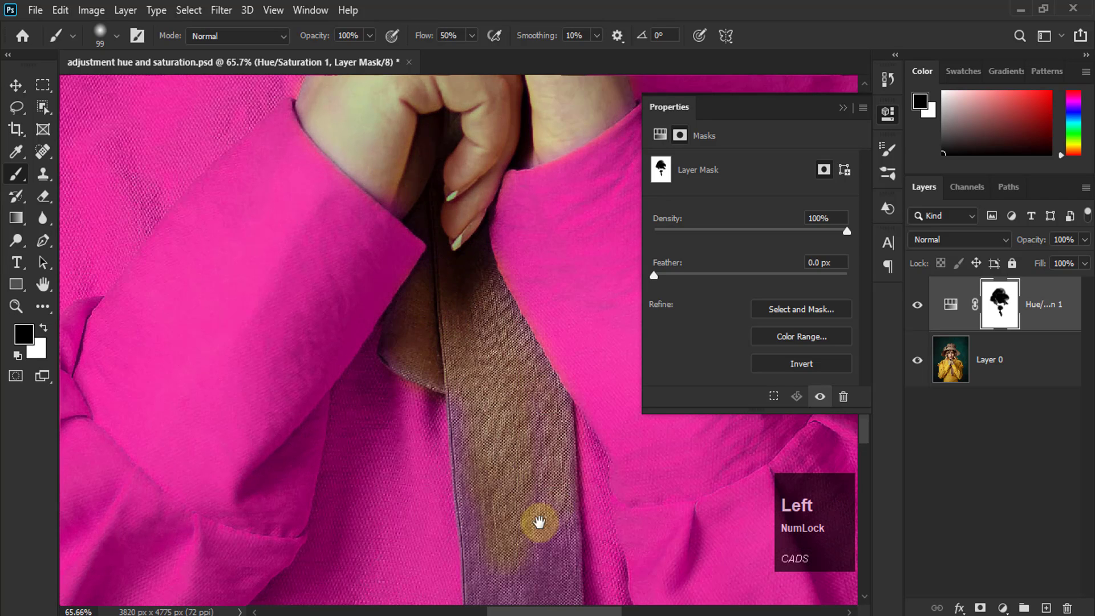
left_click_drag(538, 521, 455, 224)
mouse_move(484, 245)
left_mouse_down()
mouse_move(428, 475)
mouse_move(397, 226)
left_mouse_up()
left_click_drag(449, 116, 502, 467)
left_click_drag(459, 183, 453, 394)
mouse_move(457, 279)
left_mouse_down()
mouse_move(382, 235)
mouse_move(533, 218)
left_mouse_up()
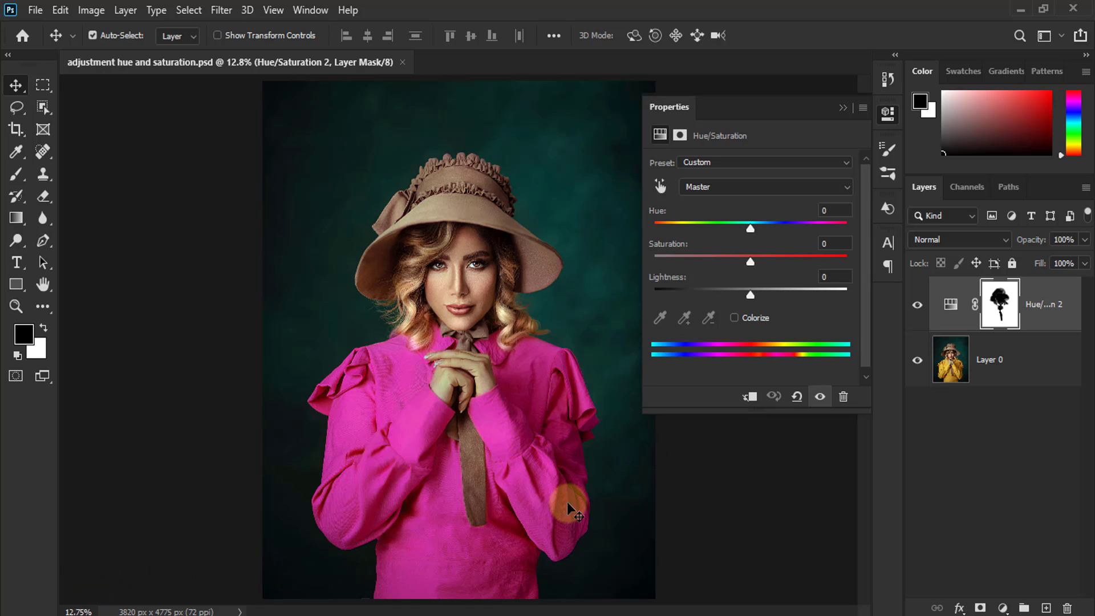
Deselect all layers and reopen the Hue/Saturation adjustment's settings.
left_click(795, 487)
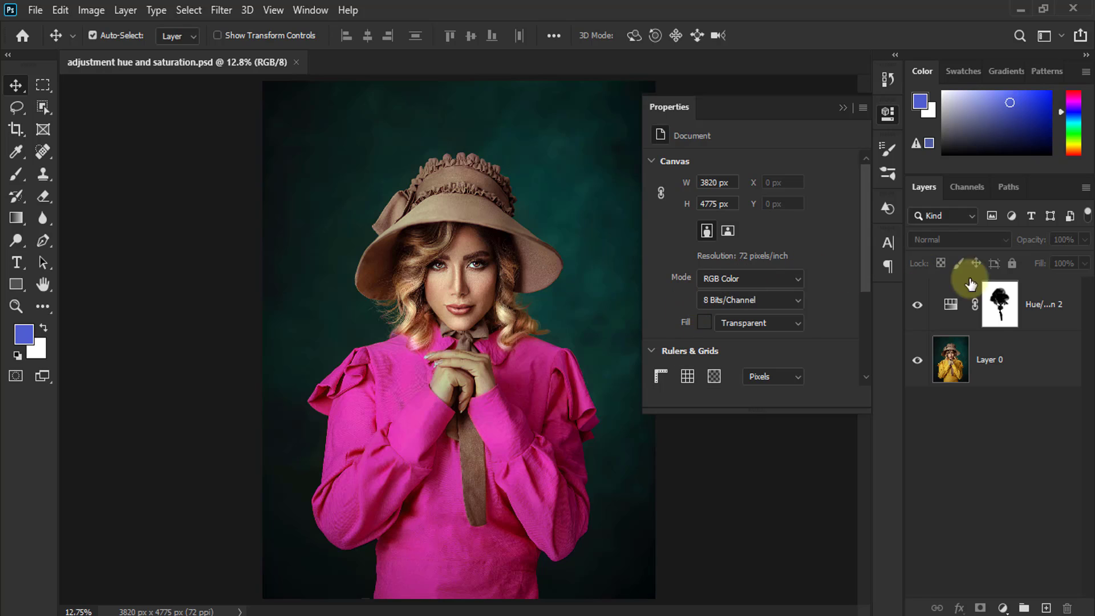
left_click(953, 308)
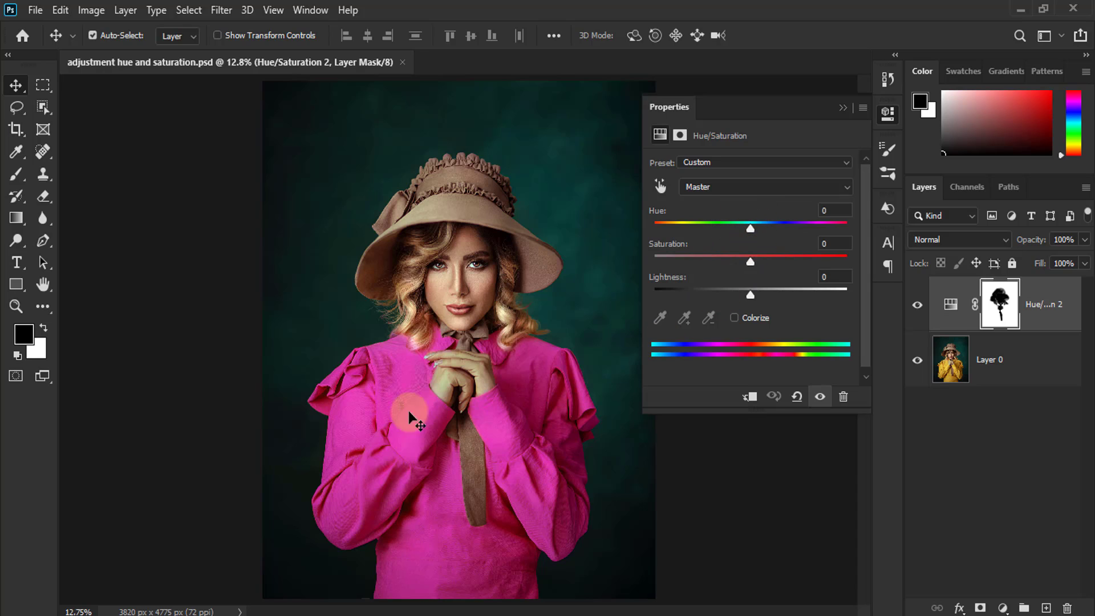
Try a Master hue of -49 on the Hue/Saturation adjustment and reset it, then compare the portrait with the adjustment hidden and shown.
left_click_drag(754, 230, 706, 228)
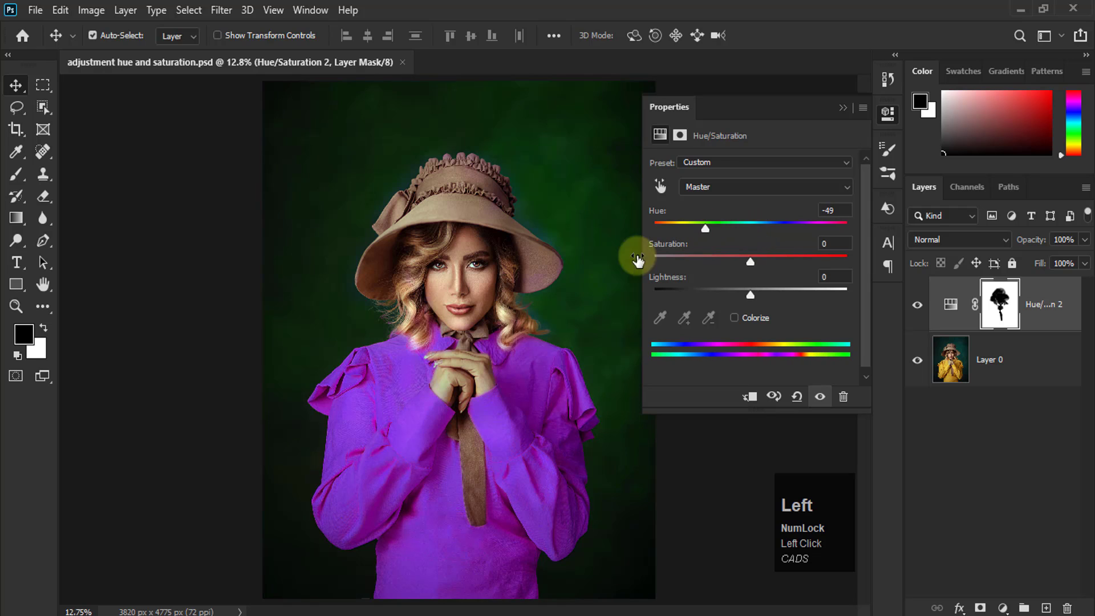
left_click(797, 396)
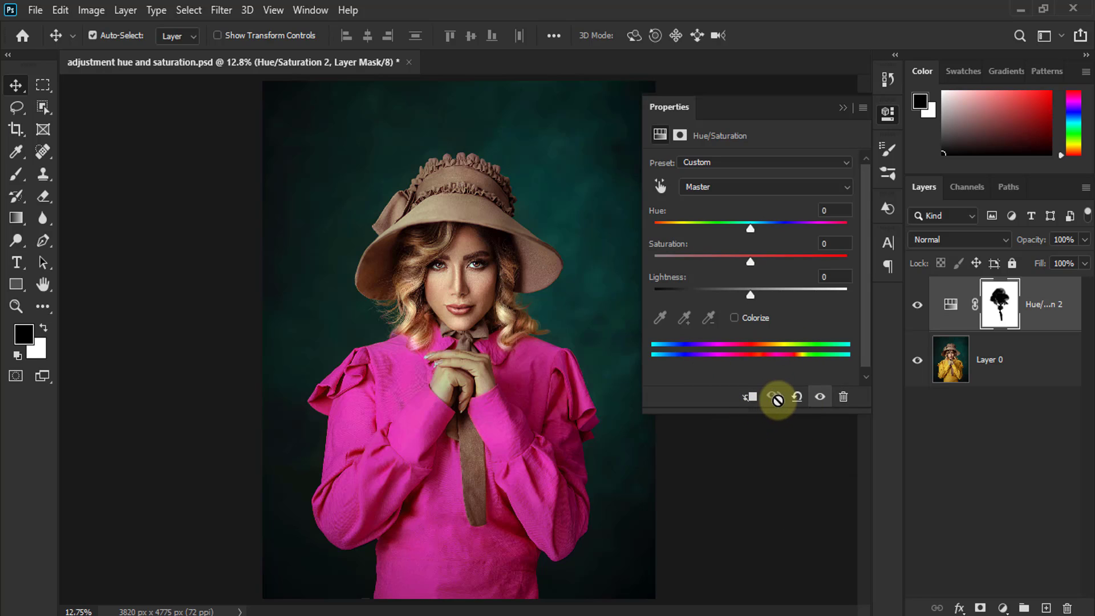
left_click(820, 397)
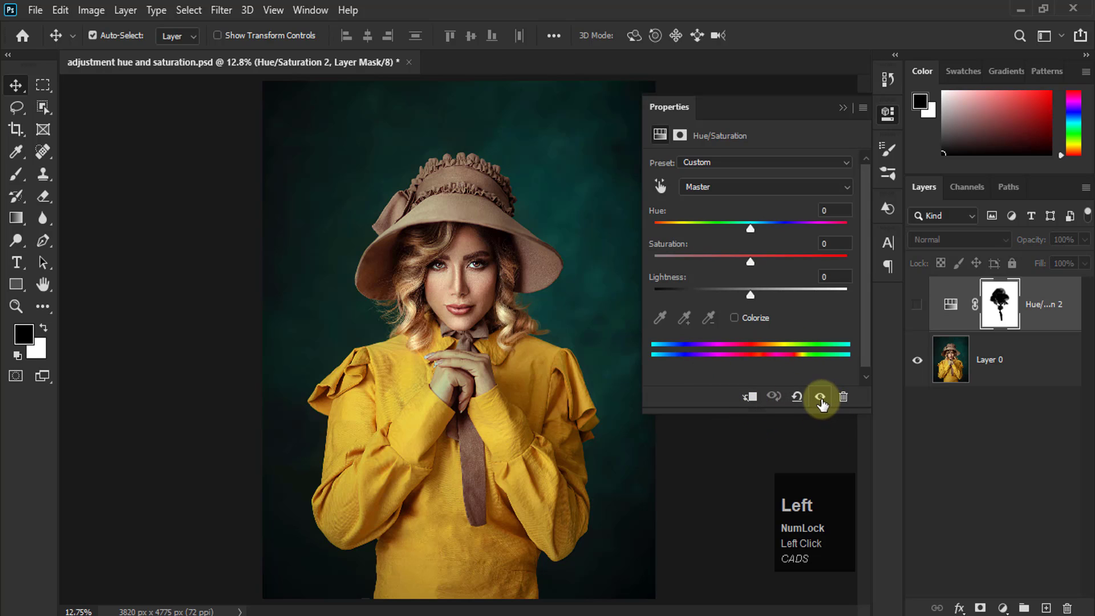
left_click(796, 398)
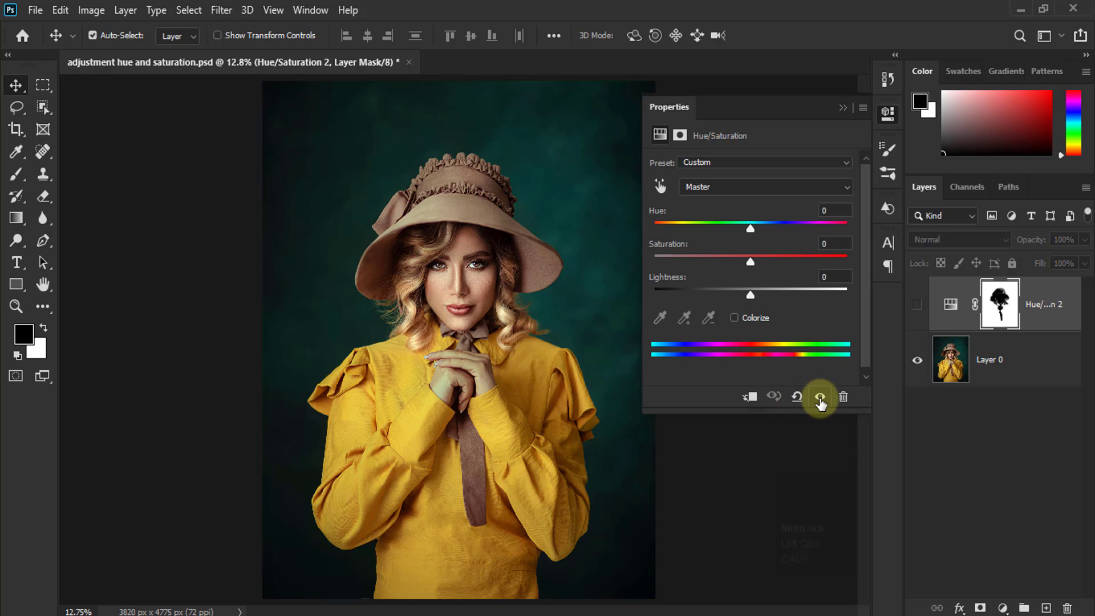
left_click(820, 398)
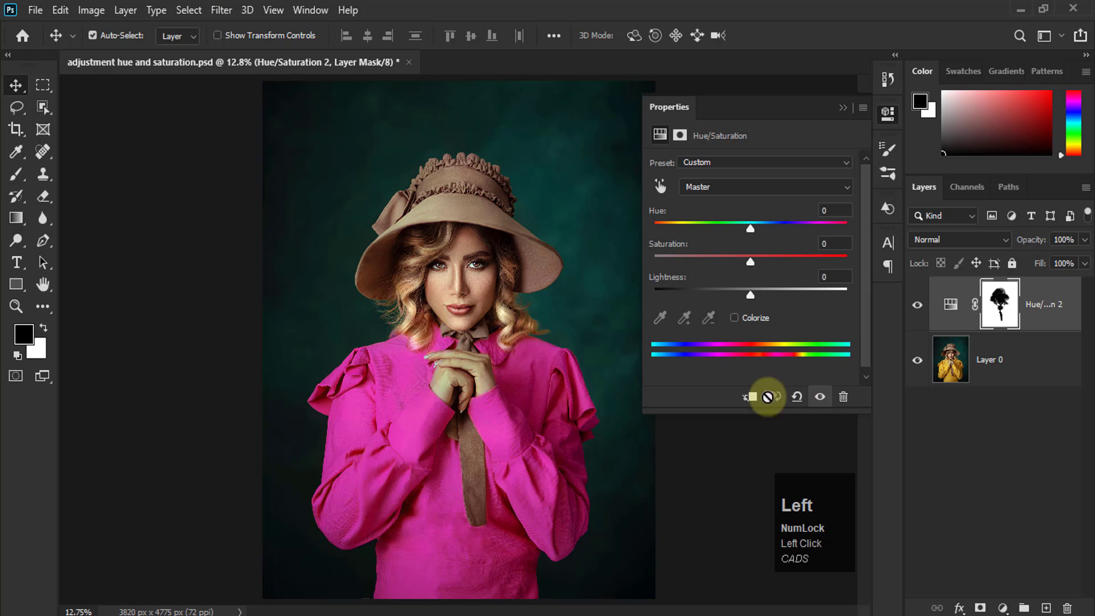
Set the hue of the Yellows range to -88 in the Hue/Saturation adjustment.
left_click(737, 186)
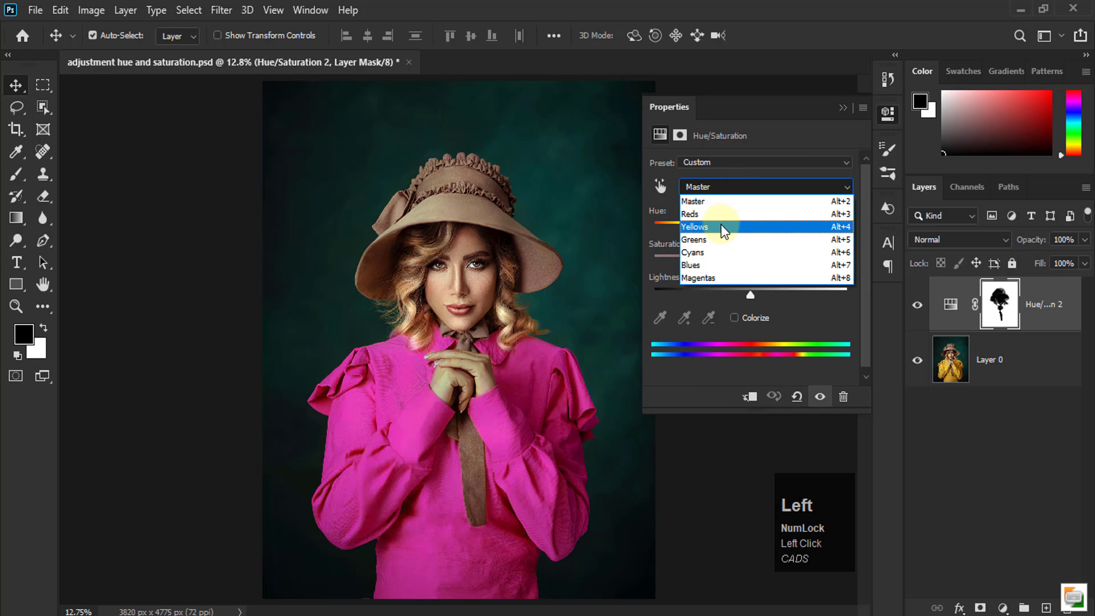
left_click(721, 226)
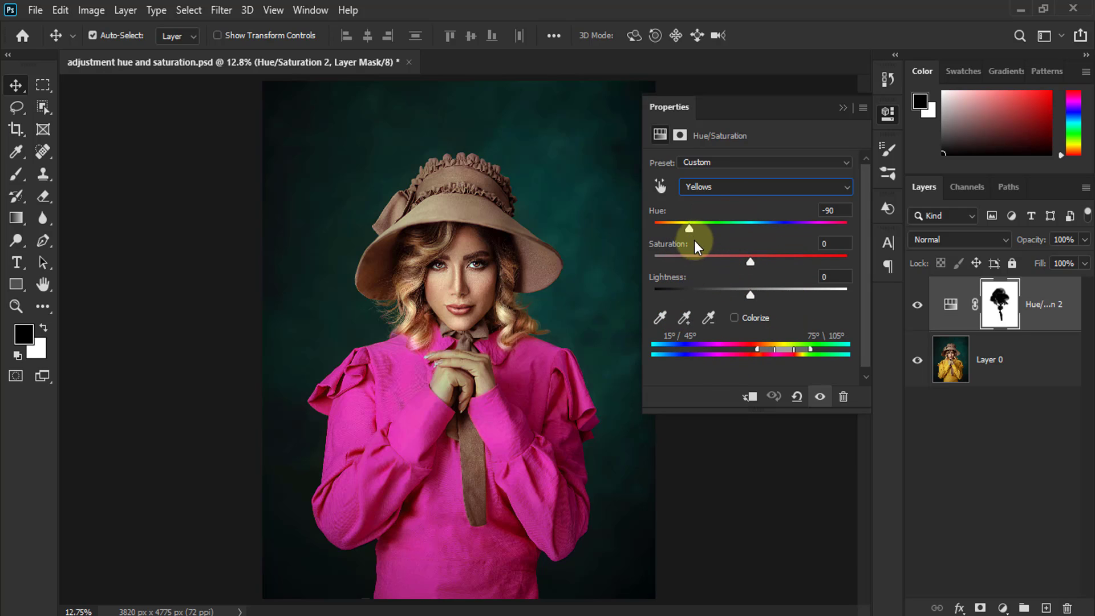
mouse_move(688, 227)
left_mouse_down()
mouse_move(791, 241)
mouse_move(690, 238)
left_mouse_up()
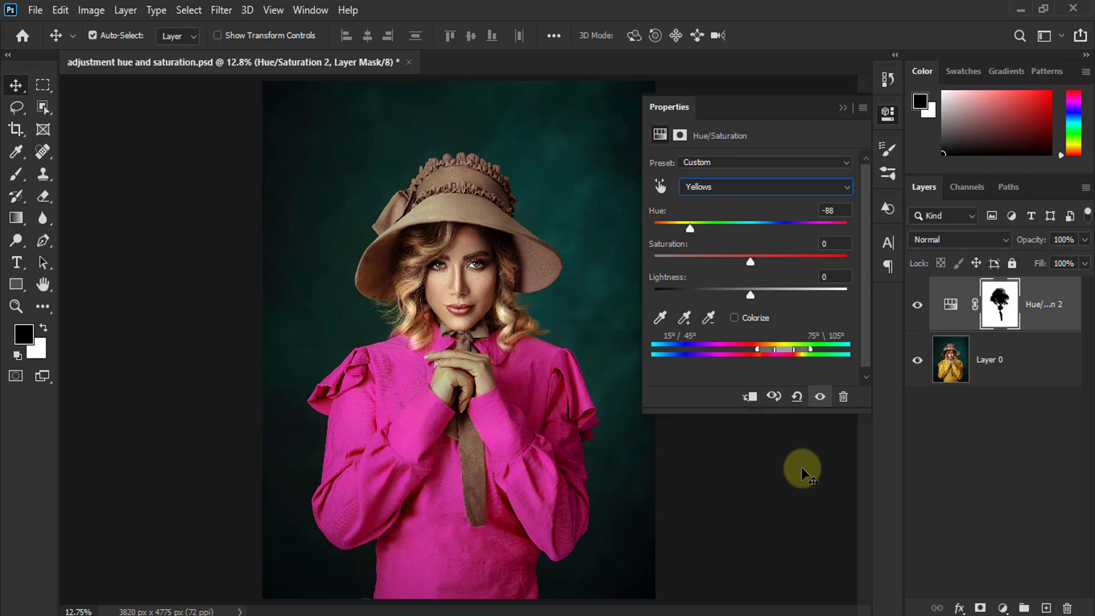